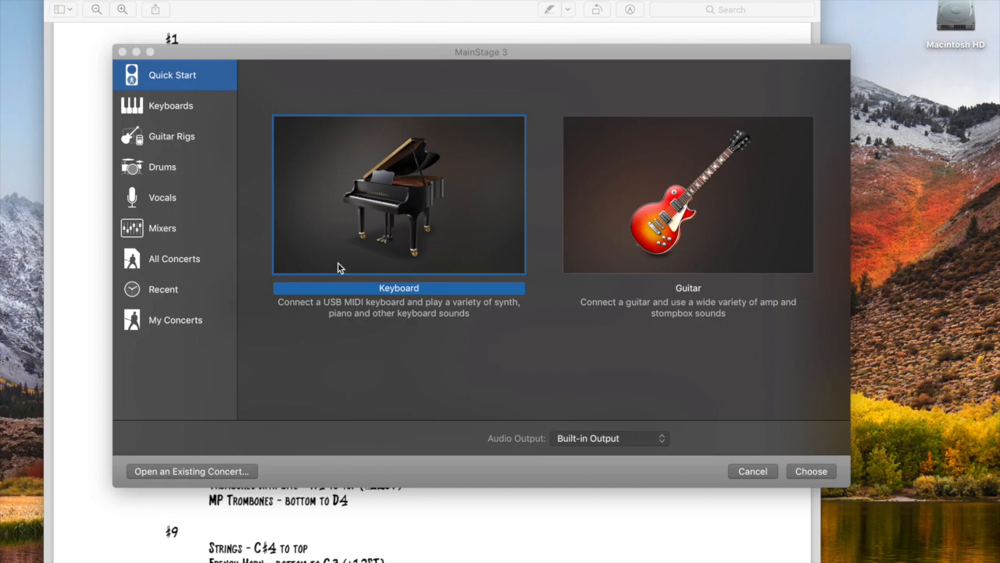
Create a new Keyboard concert from Quick Start and switch to Layout mode
left_click(810, 471)
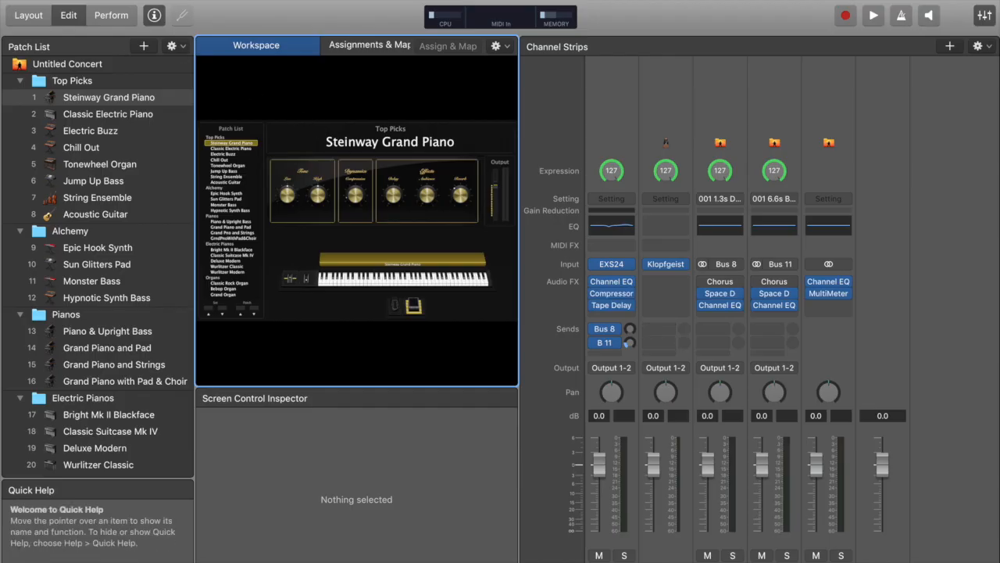
left_click(27, 18)
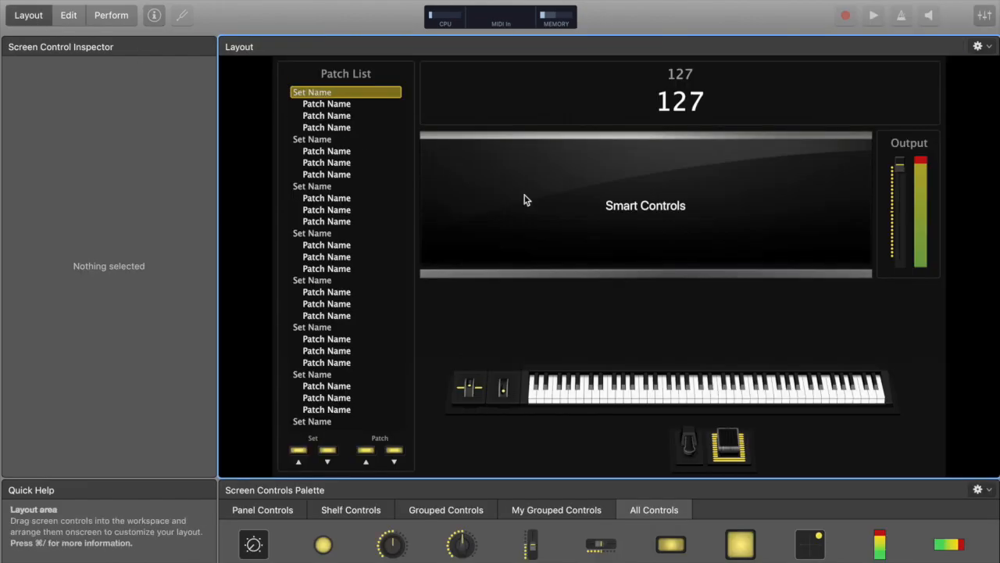
Delete the patch list, smart controls, title display and output meter from the layout
left_click_drag(919, 321, 275, 472)
key("Delete")
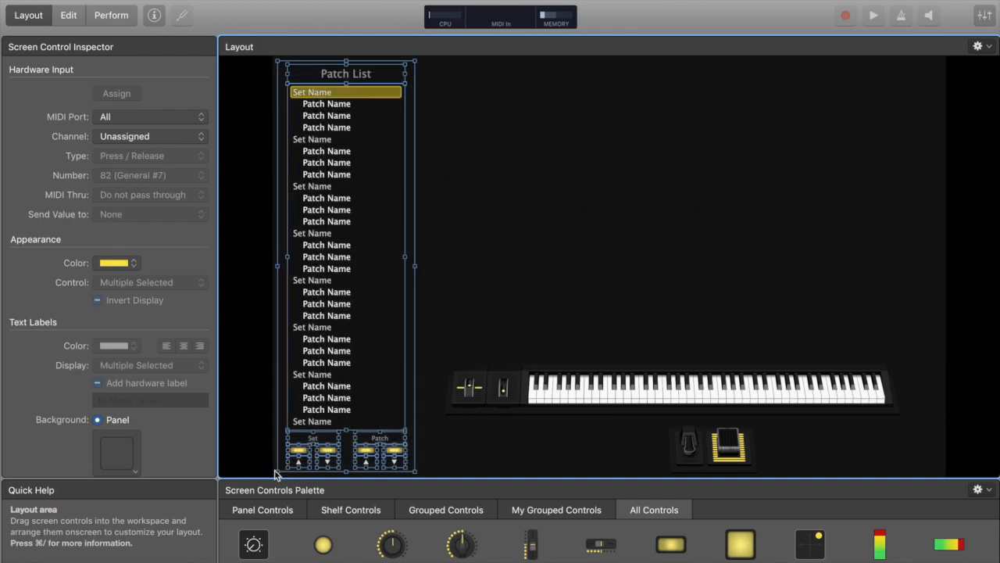
key("Delete")
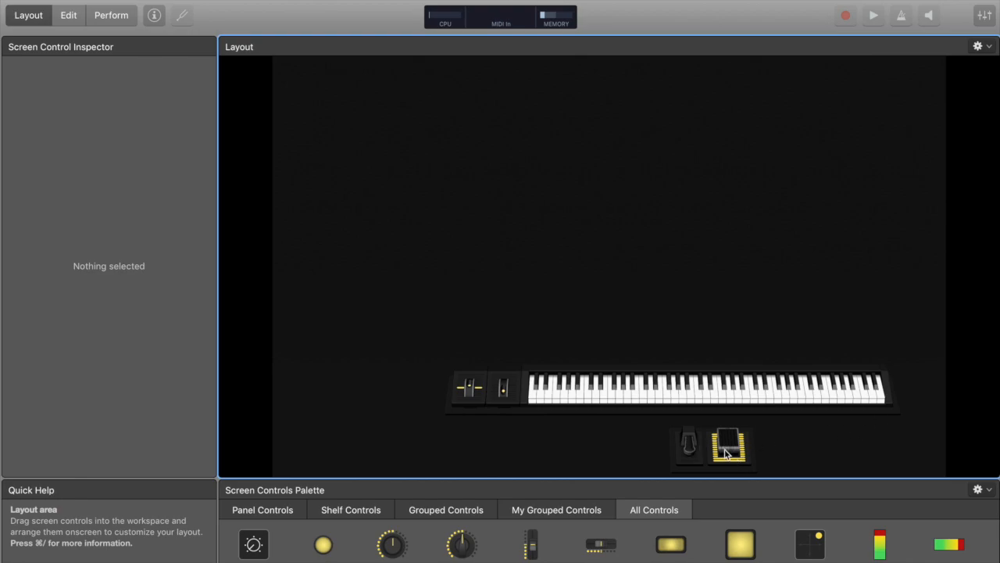
Delete the modulation and pitch wheels and the shelf panel behind them
left_click(502, 392)
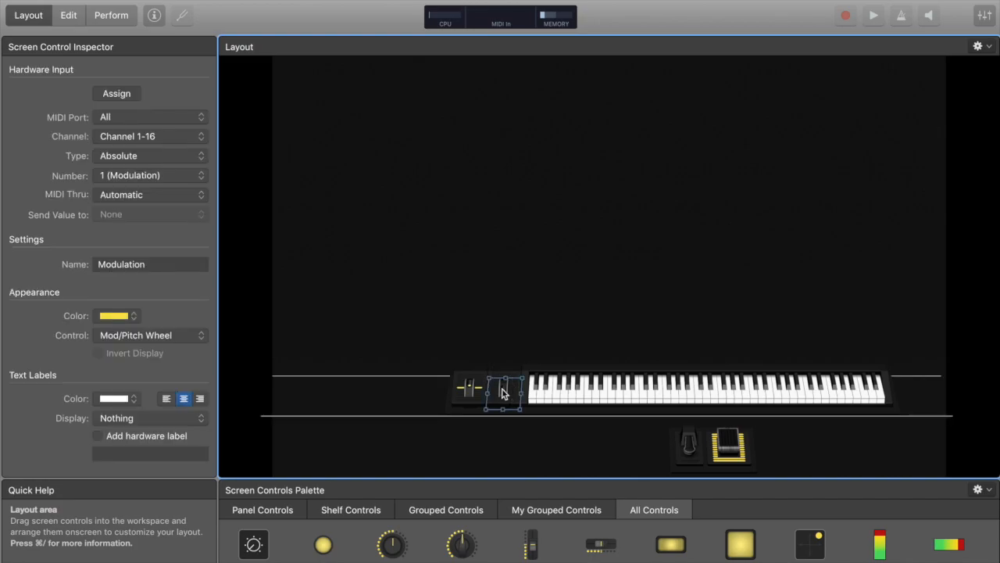
key("Delete")
left_click(470, 388)
key("Delete")
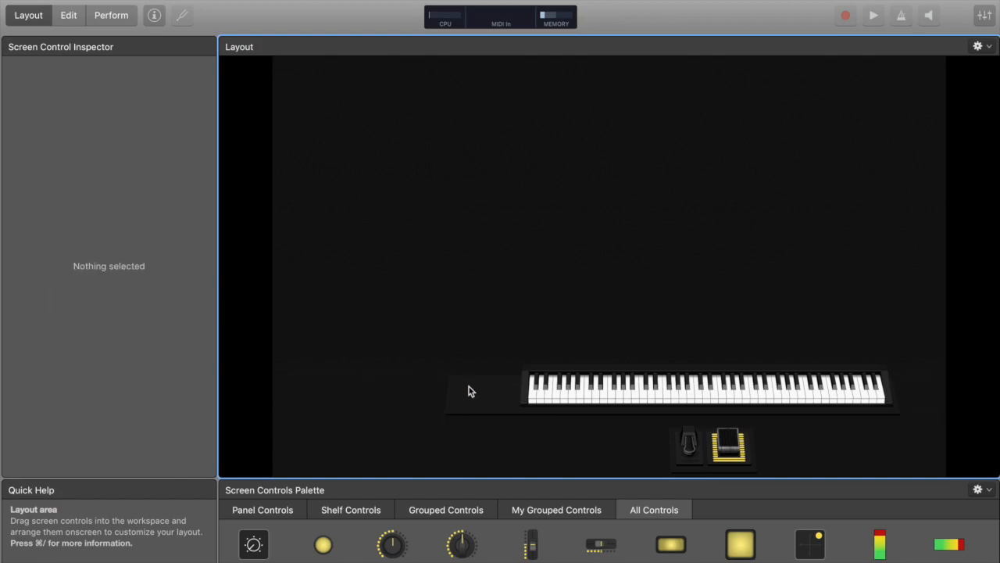
left_click(479, 403)
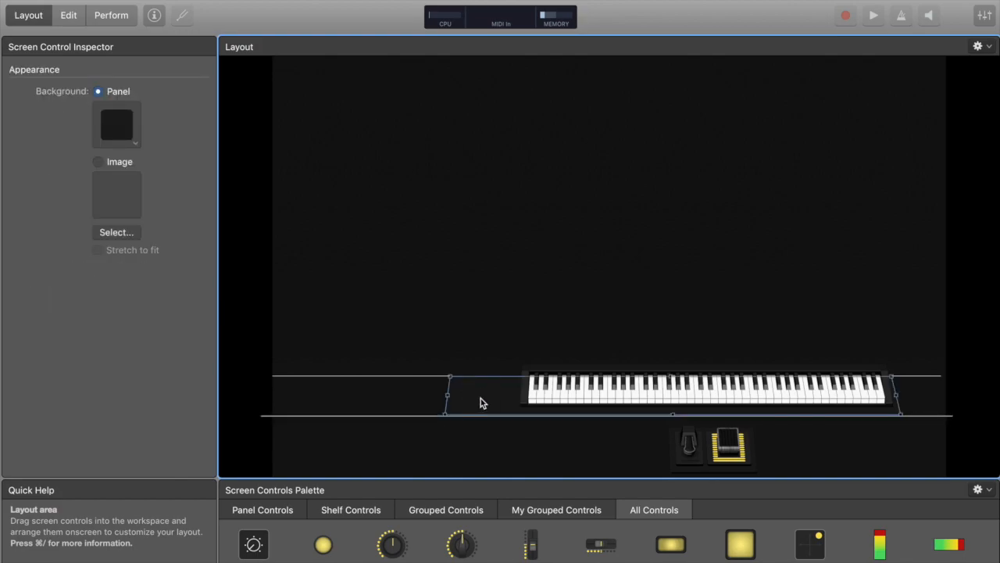
key("Delete")
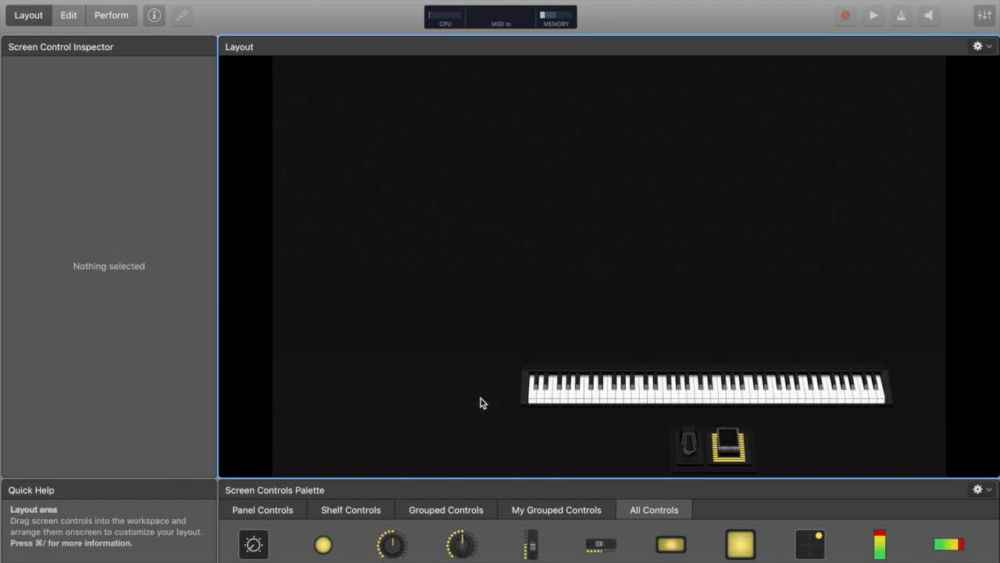
Move the sustain pedal to the right of the keyboard and delete the pedal shelf panel
left_click(712, 444)
left_click_drag(712, 444, 904, 435)
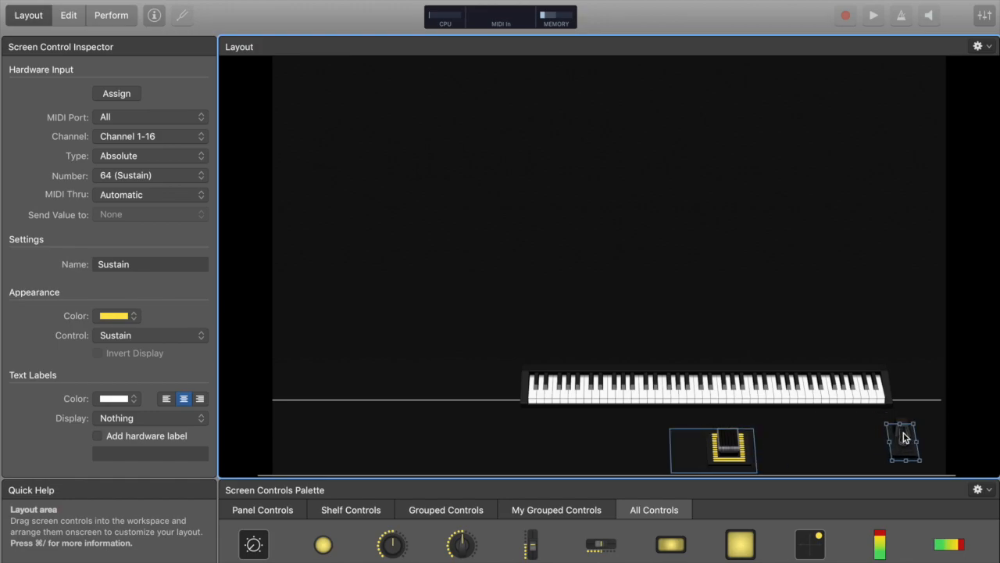
left_click(686, 455)
key("Delete")
Move the expression pedal to the left of the keyboard and lower the keyboard to the pedals' level
left_click(730, 447)
left_click_drag(730, 447, 469, 434)
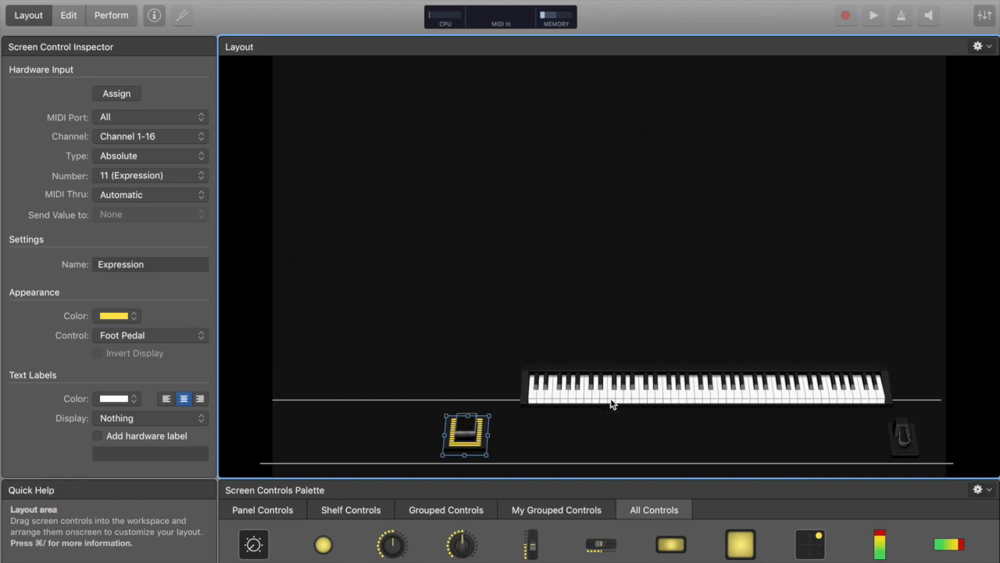
left_click(561, 392)
left_click_drag(488, 383, 456, 420)
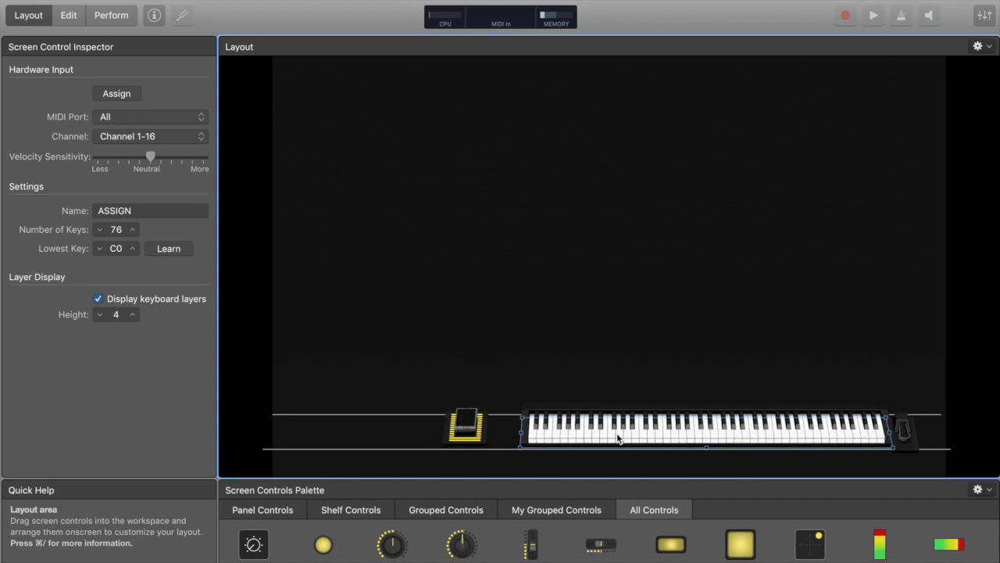
Align the expression and sustain pedals on either side of the keyboard
left_click(904, 435)
left_click(458, 425)
left_click_drag(459, 427, 462, 425)
left_click(904, 429)
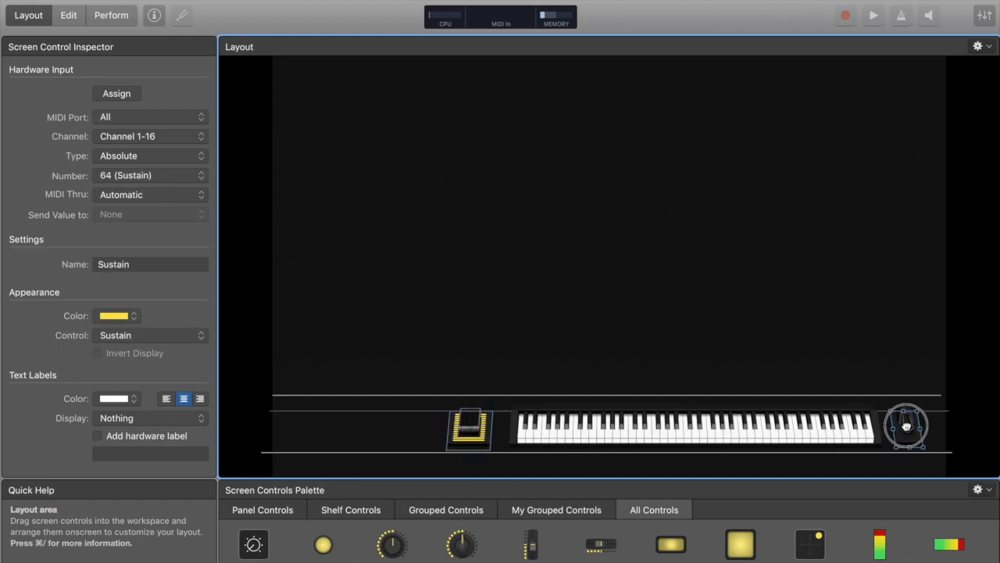
left_click(471, 428)
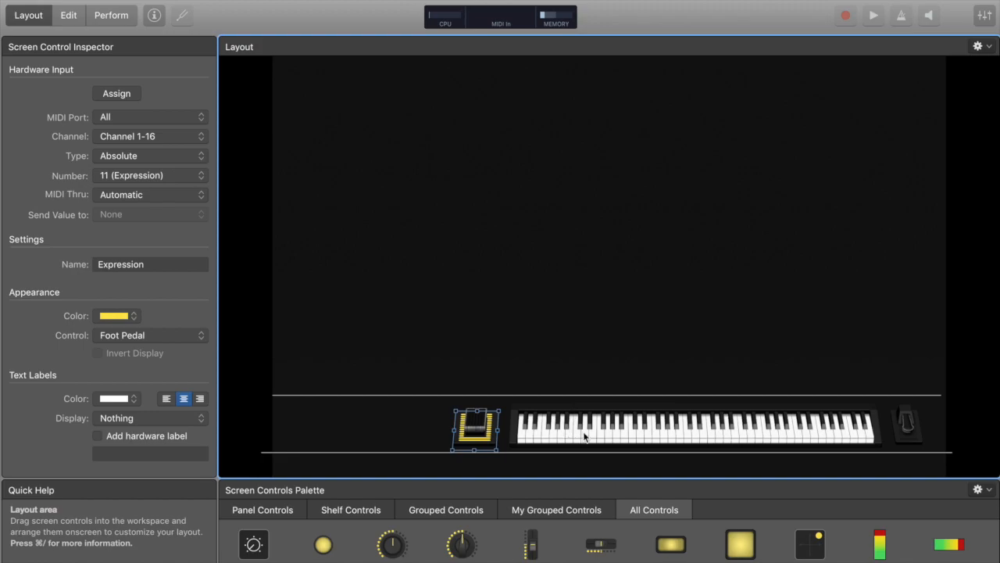
Set the keyboard's number of keys to 88
left_click(660, 440)
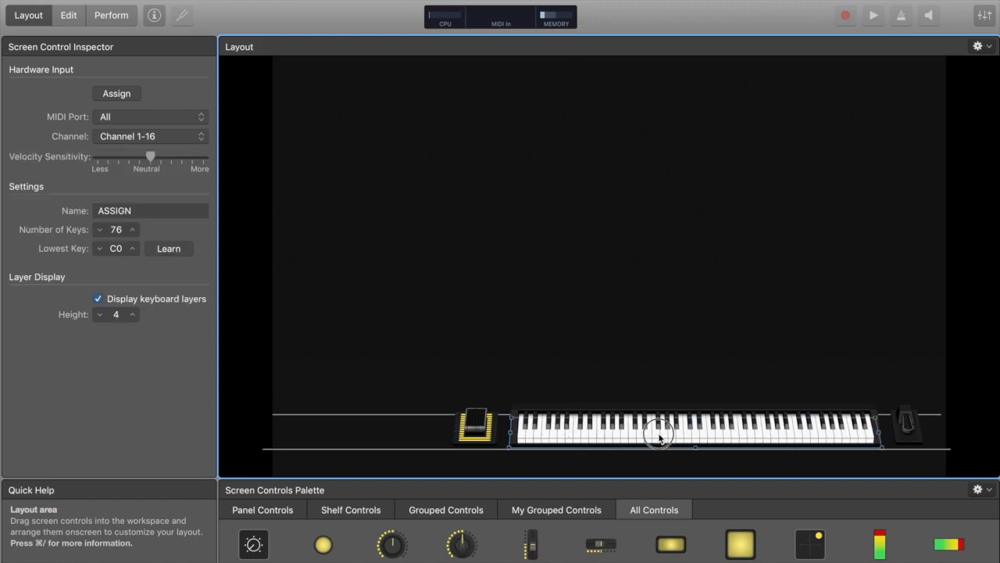
left_click(134, 231)
left_click(133, 231)
left_click(134, 230)
left_click(134, 230)
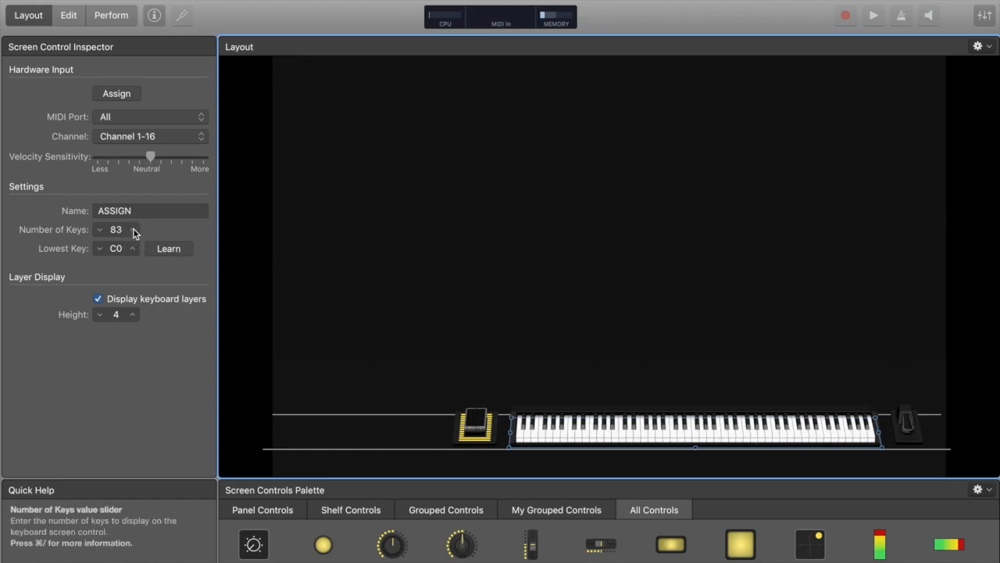
left_click(133, 230)
left_click(133, 230)
left_click(133, 230)
left_click(133, 230)
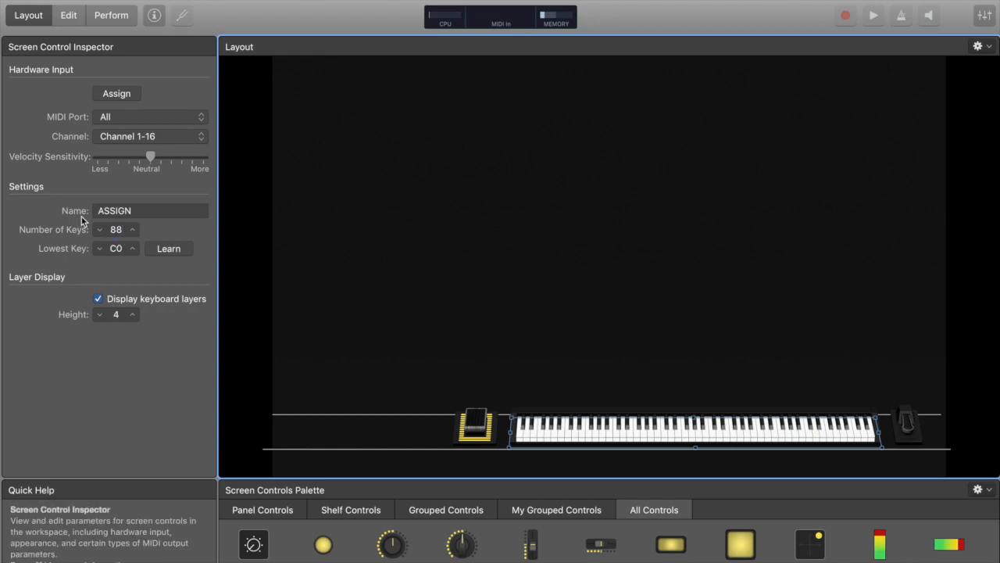
Set the keyboard's lowest key to A0
left_click(133, 249)
left_click(133, 248)
left_click(133, 248)
left_click(133, 248)
left_click(132, 249)
left_click(133, 249)
left_click(133, 249)
left_click(132, 248)
left_click(133, 248)
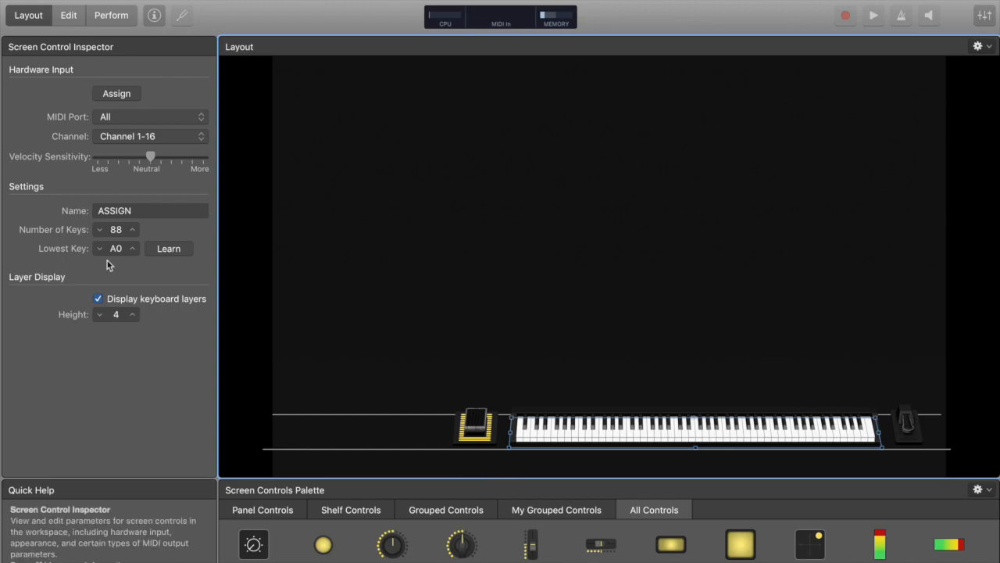
Nudge the expression pedal into line and add a button control to the empty layout area
left_click_drag(482, 430, 486, 435)
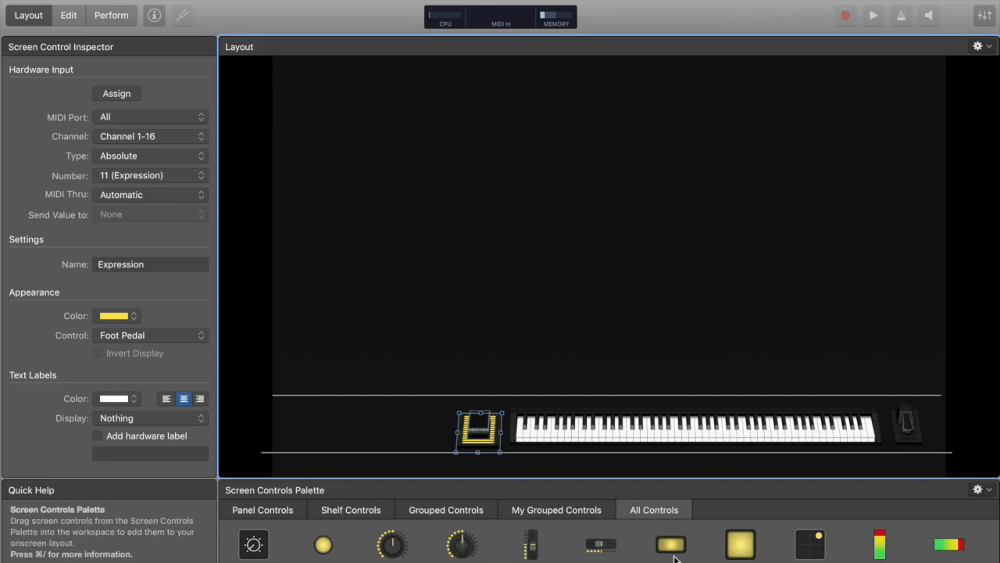
left_click_drag(666, 535, 448, 283)
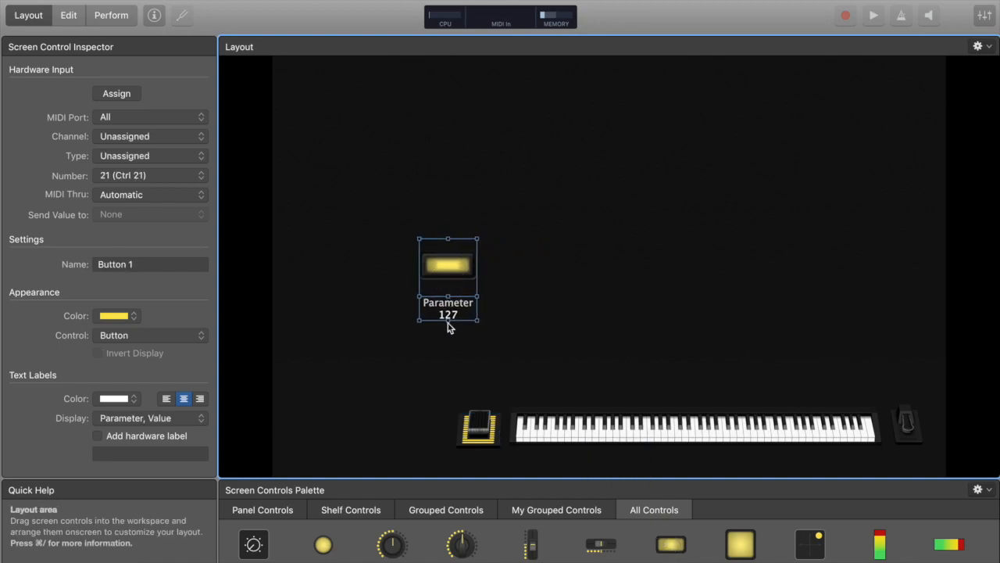
left_click_drag(449, 325, 429, 253)
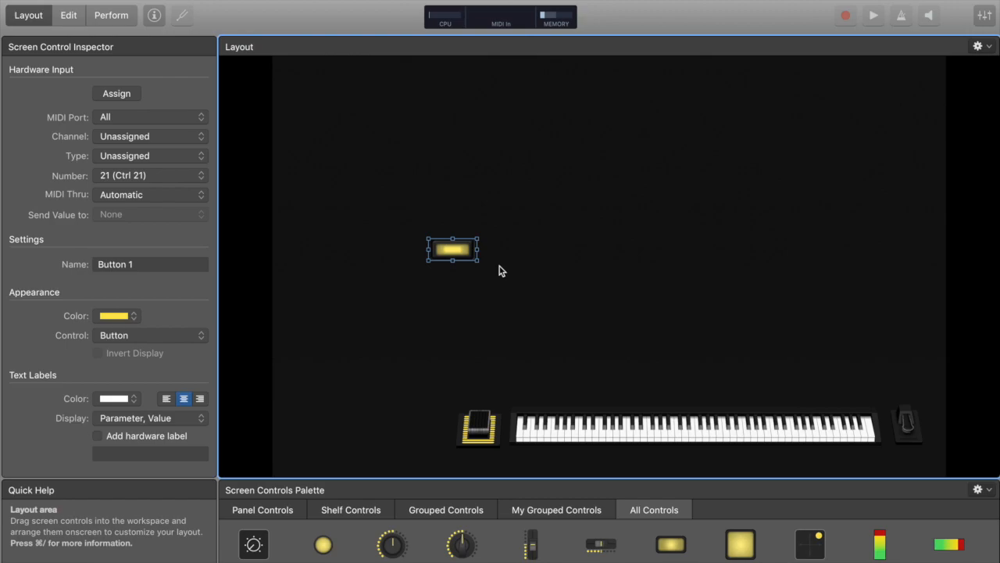
Duplicate the button and place both buttons side by side left of the expression pedal
key("super+d")
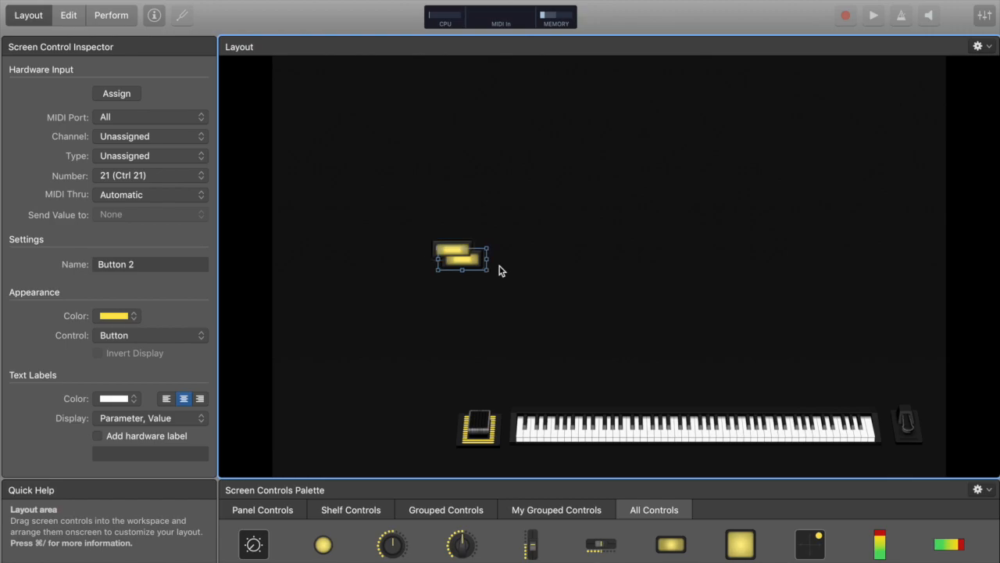
left_click_drag(473, 268, 519, 261)
left_click_drag(555, 232, 343, 435)
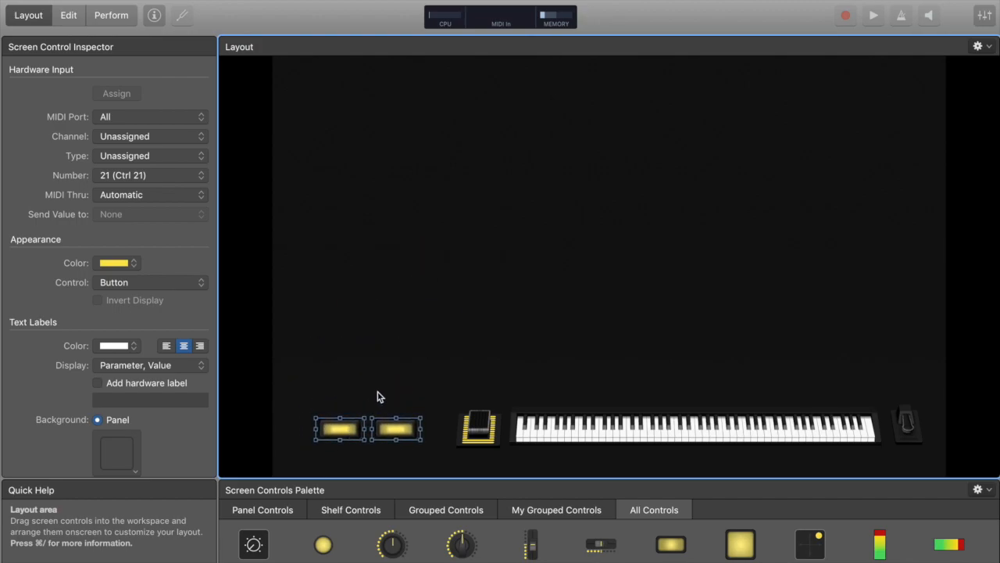
left_click(340, 453)
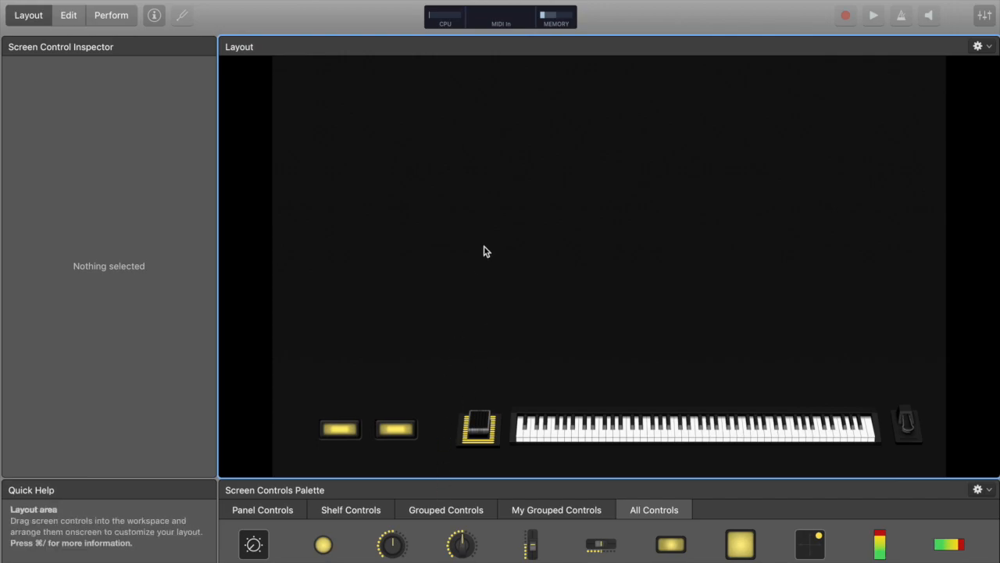
Paste a third button and place it above the leftmost button
key("super+v")
left_click_drag(475, 266, 349, 344)
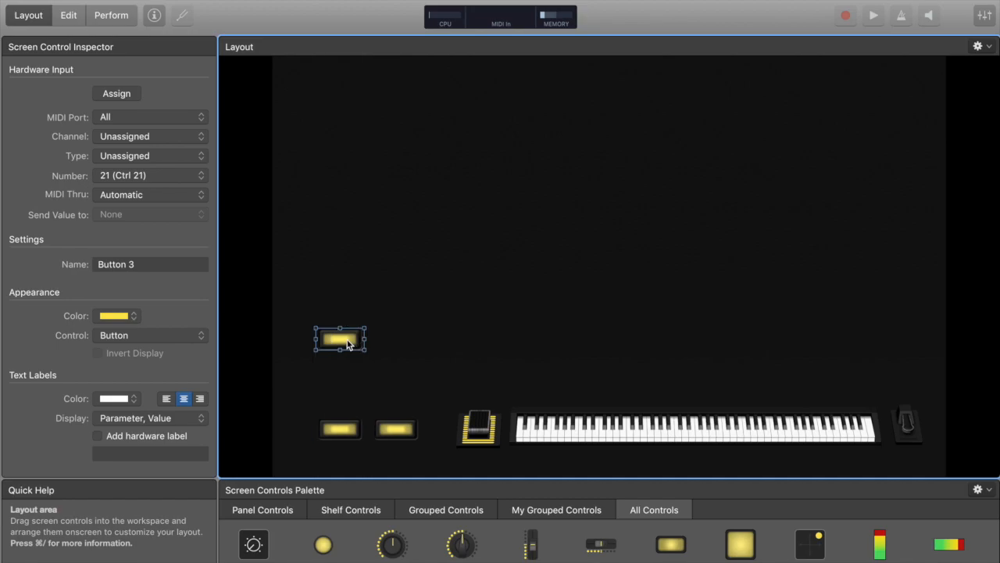
left_click(290, 349)
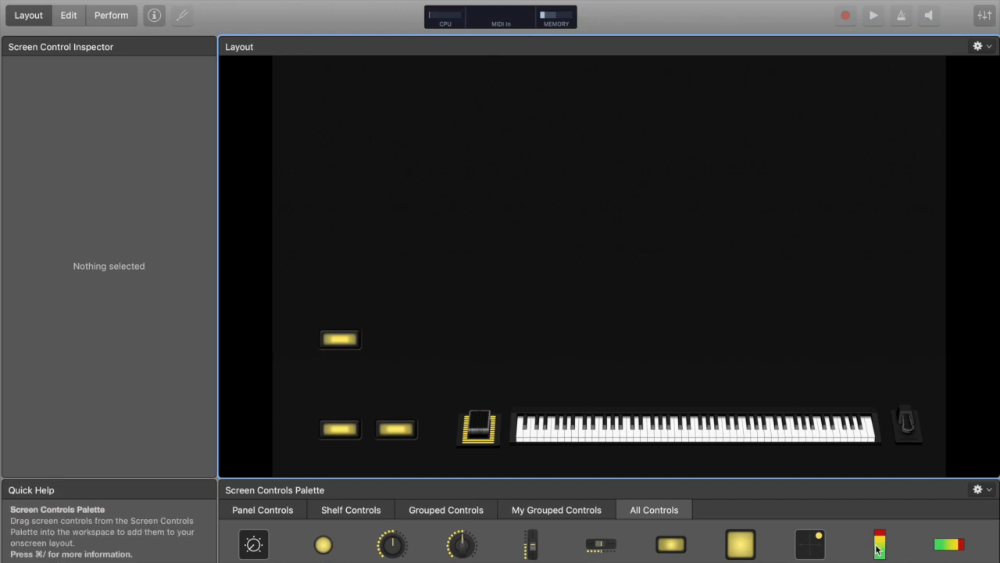
Add a text control to the layout and set its text to LESLIE FAST / SLOW
scroll(867, 547, "down", 5)
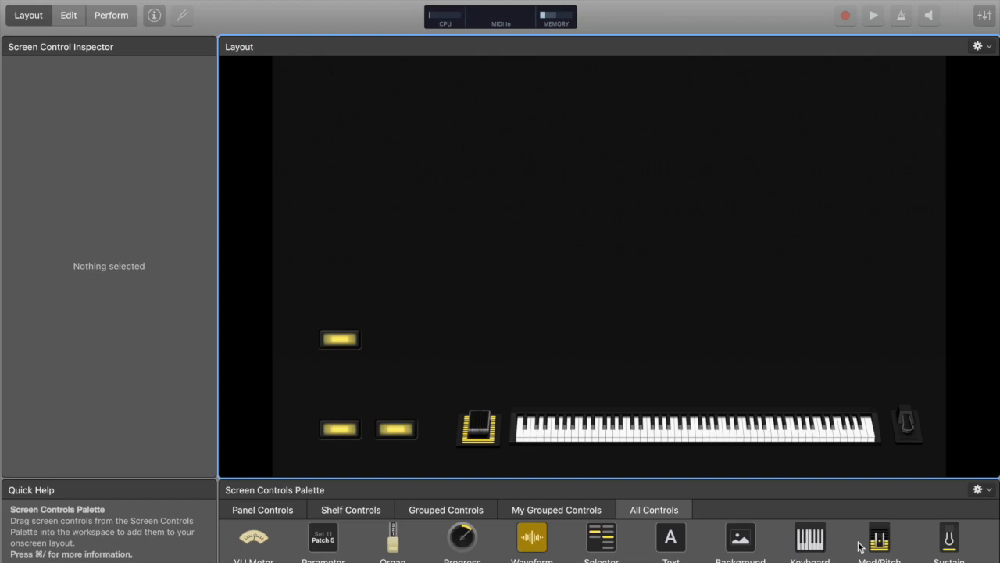
left_click_drag(672, 537, 462, 357)
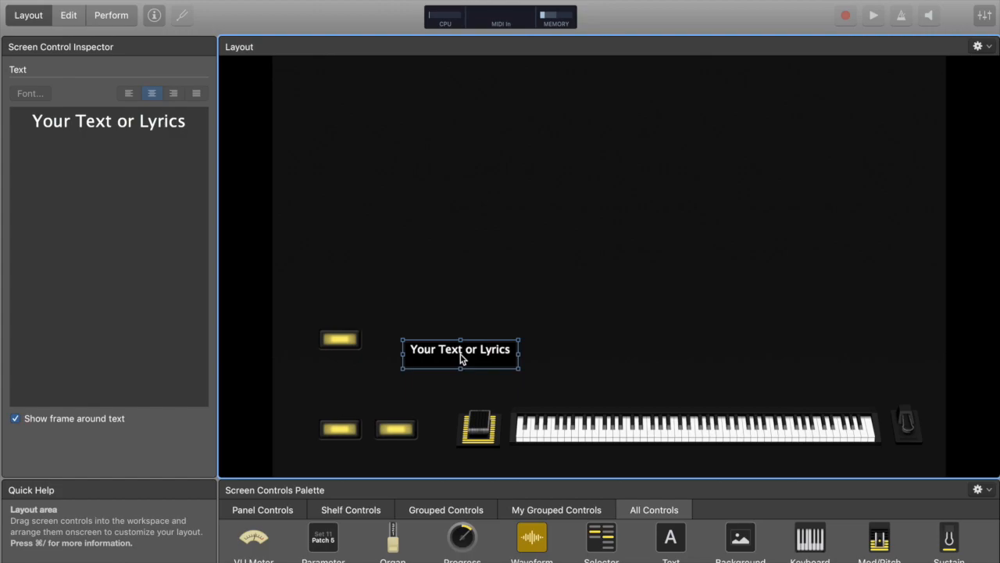
left_click(135, 163)
type("LE")
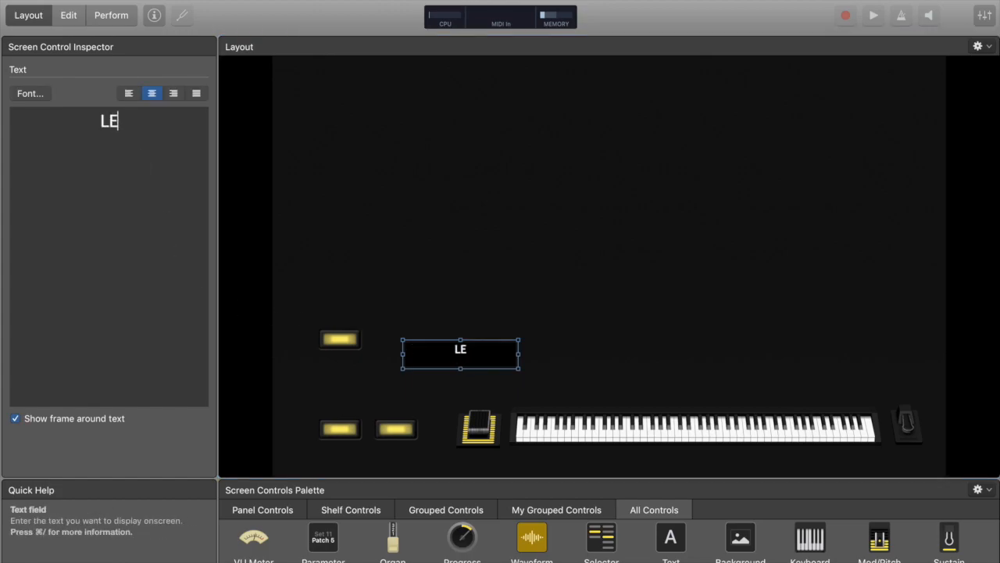
type("SLIE FAS")
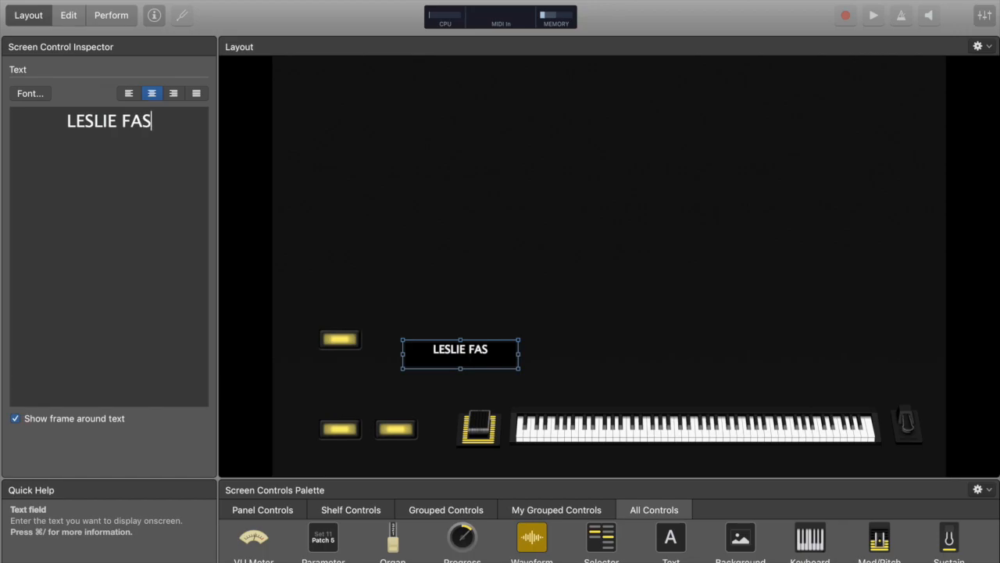
type("T / SLOW")
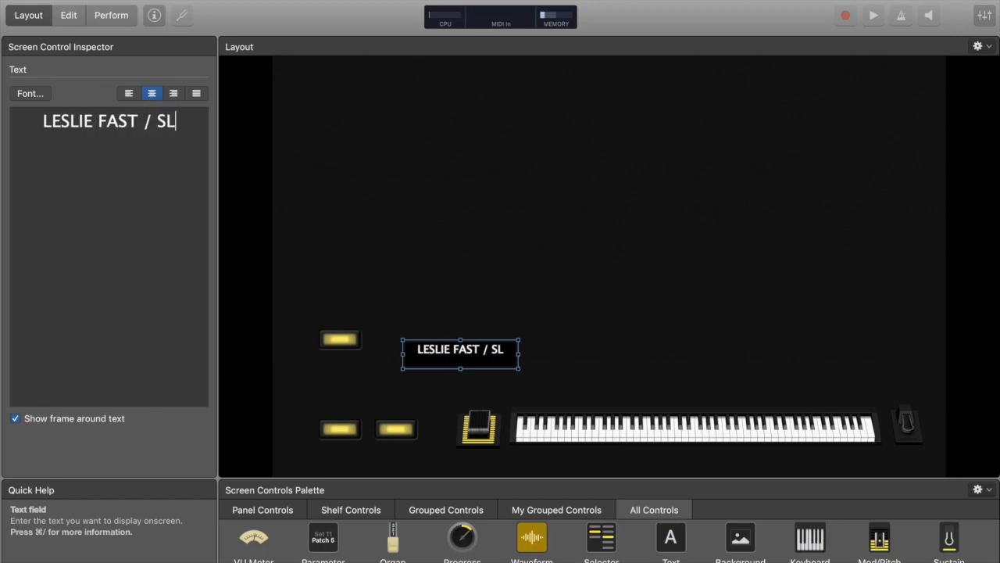
Shrink the text label, place it under the upper button, and turn off its frame
left_click(461, 373)
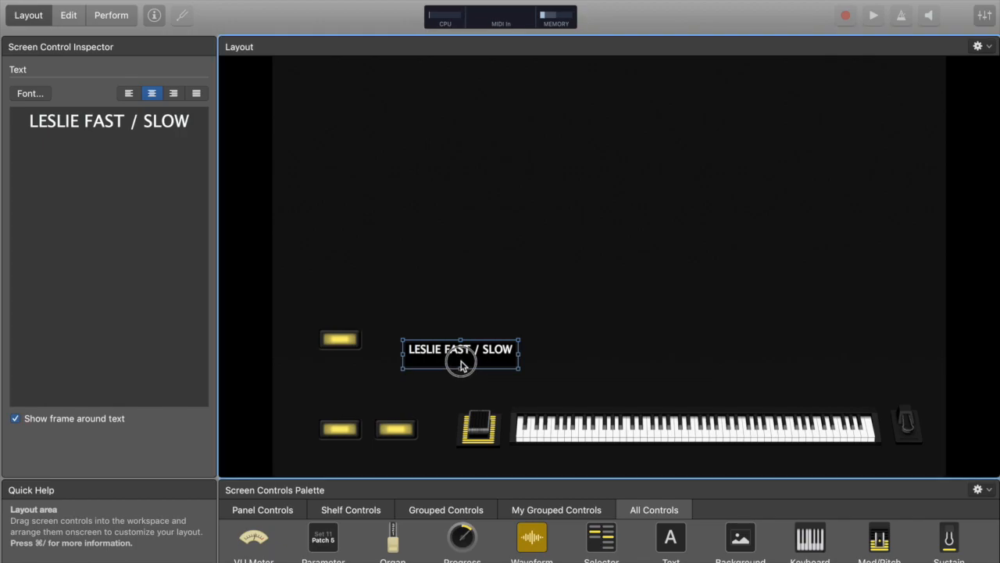
left_click(461, 372)
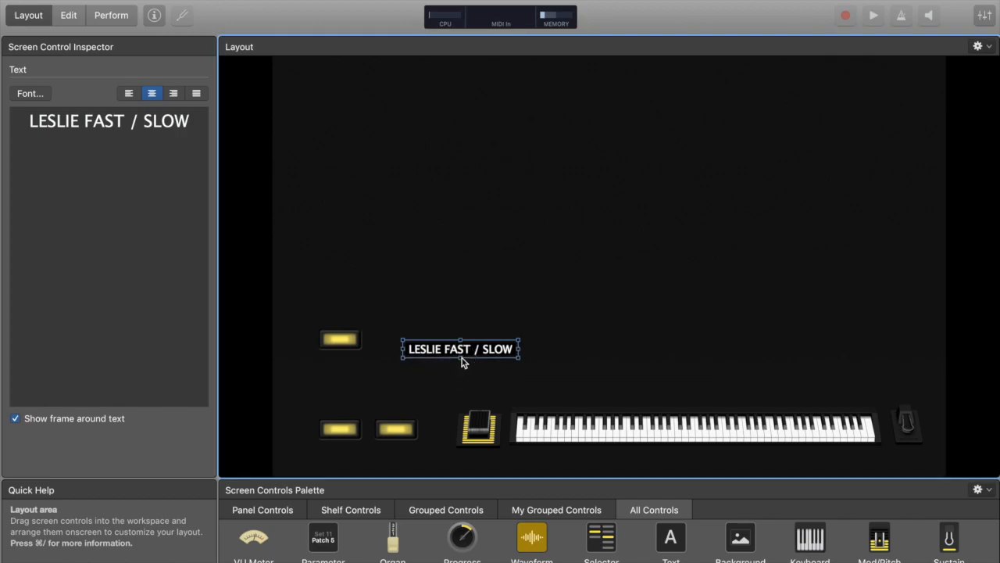
left_click_drag(474, 352, 353, 363)
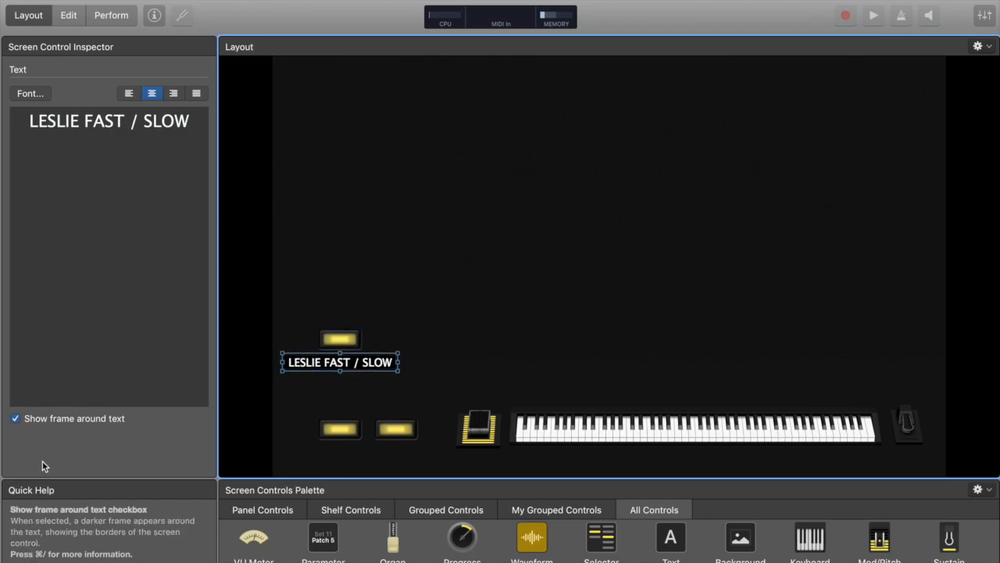
left_click(16, 420)
left_click(482, 327)
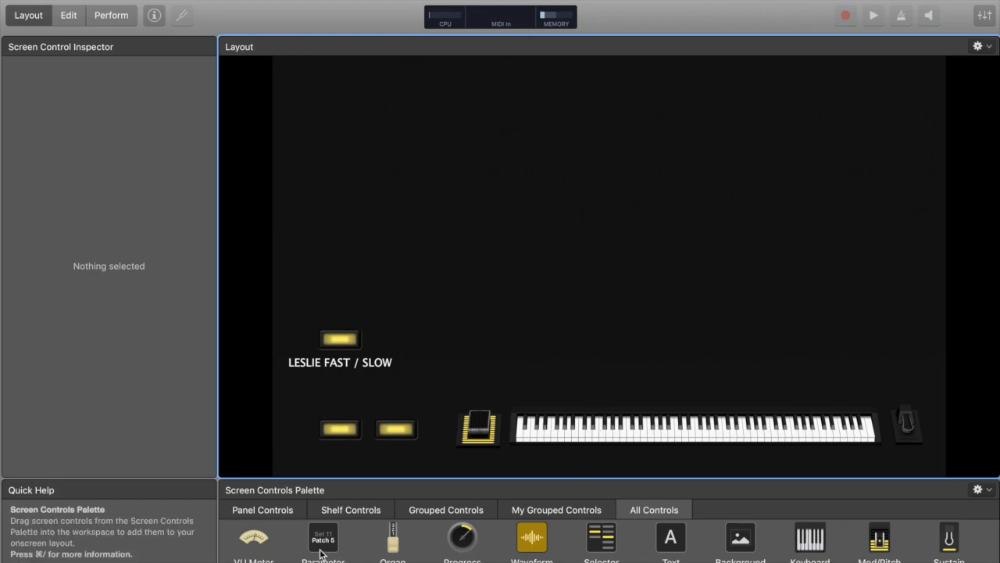
Add a wide parameter text control across the top of the layout
left_click_drag(320, 553, 817, 98)
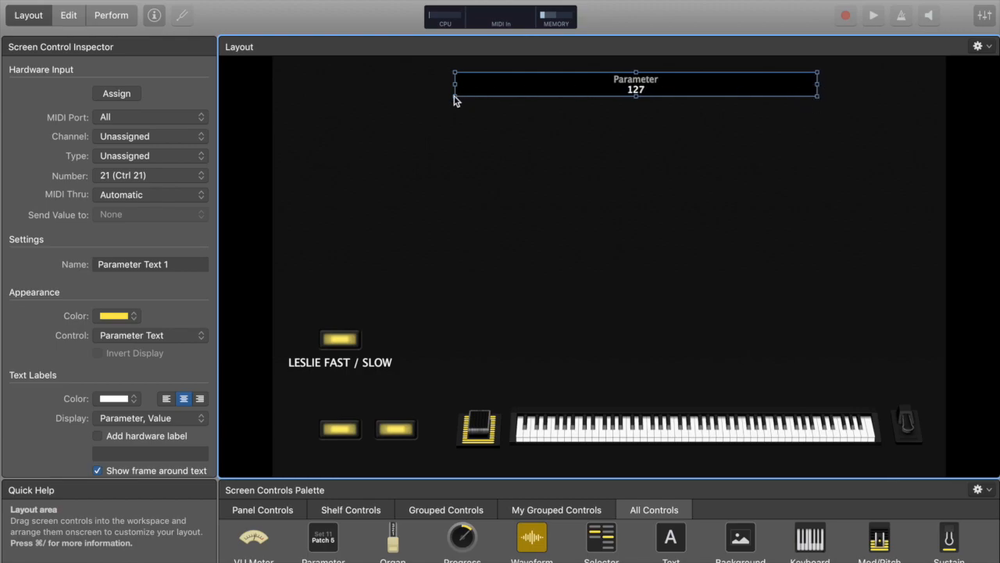
Widen and enlarge the parameter text control across the top of the layout
left_click_drag(456, 98, 443, 104)
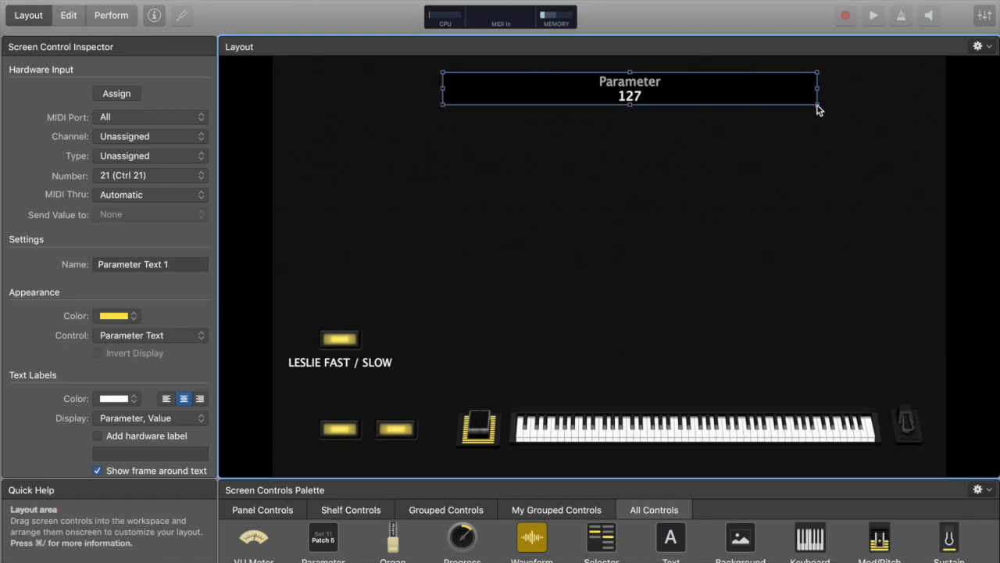
left_click_drag(818, 109, 823, 114)
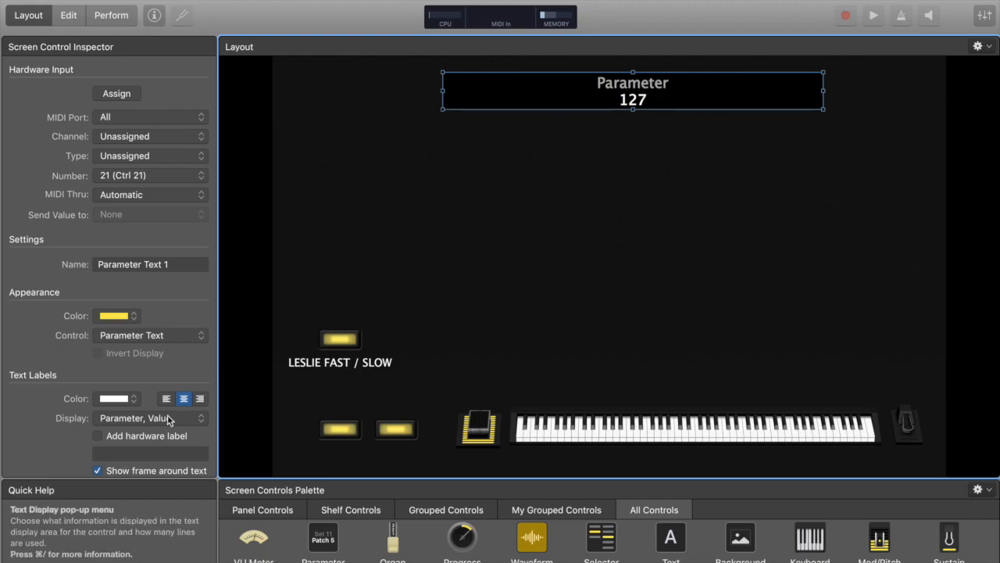
Set the parameter text control's display to show only the Value on one line
left_click(152, 423)
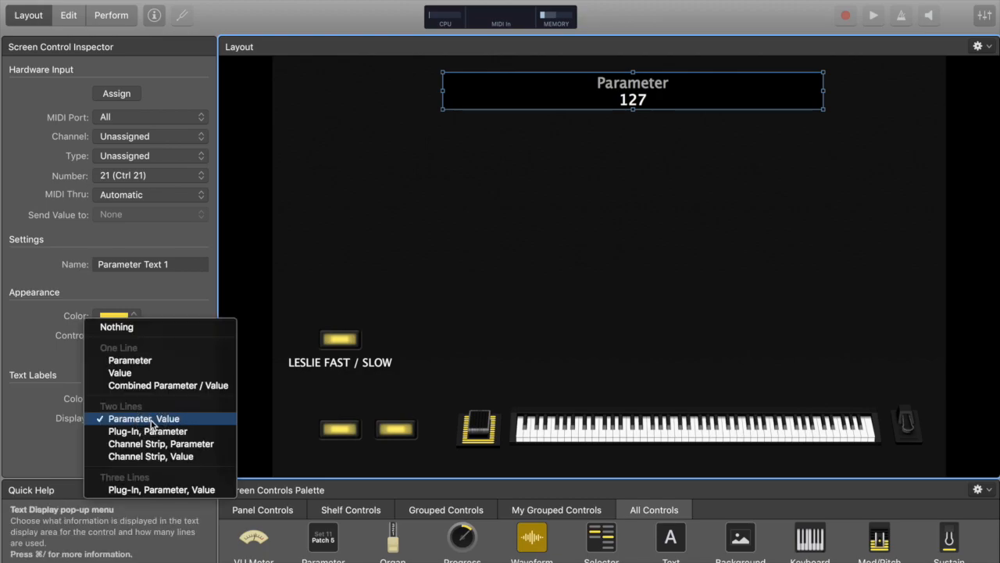
left_click(125, 373)
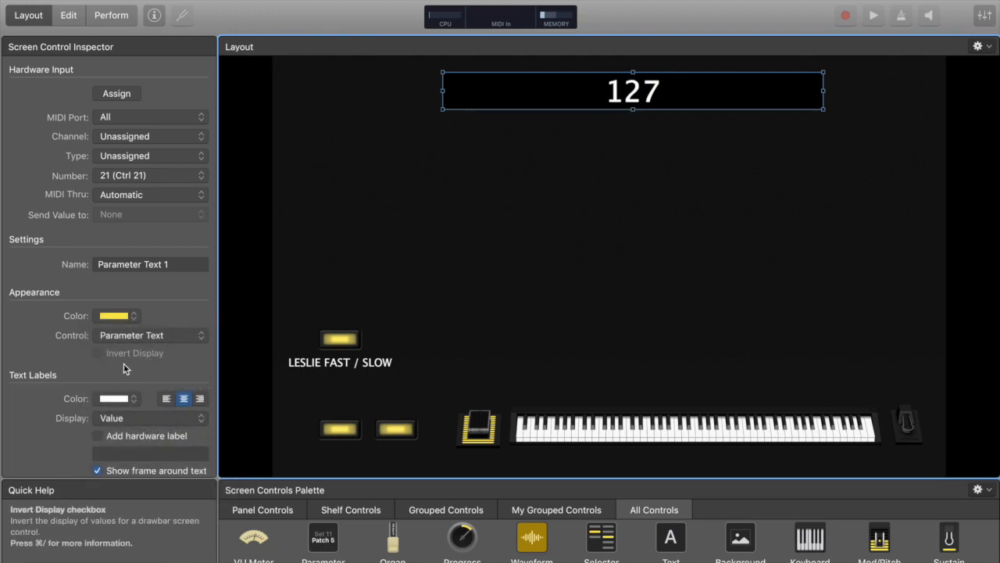
left_click(124, 418)
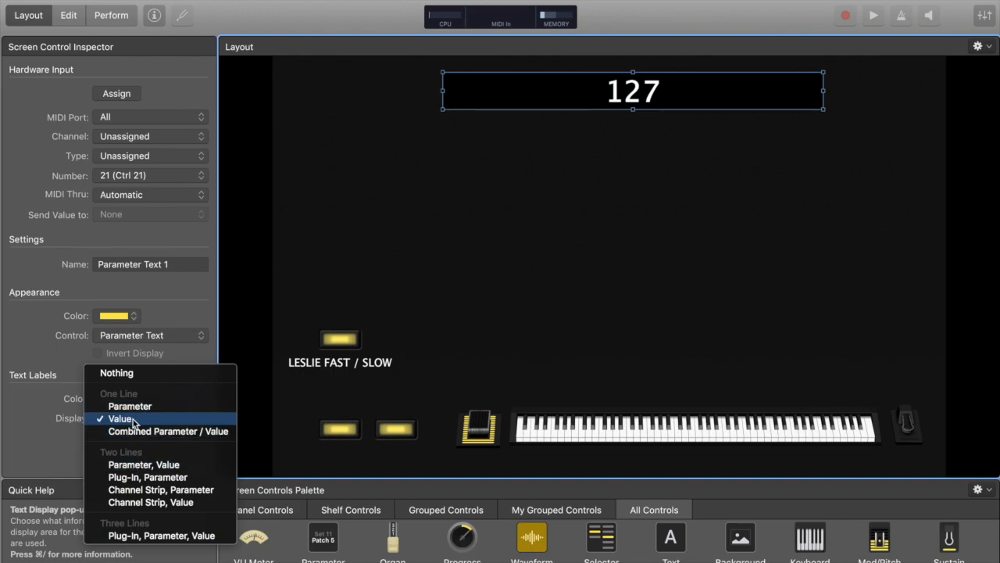
left_click(521, 177)
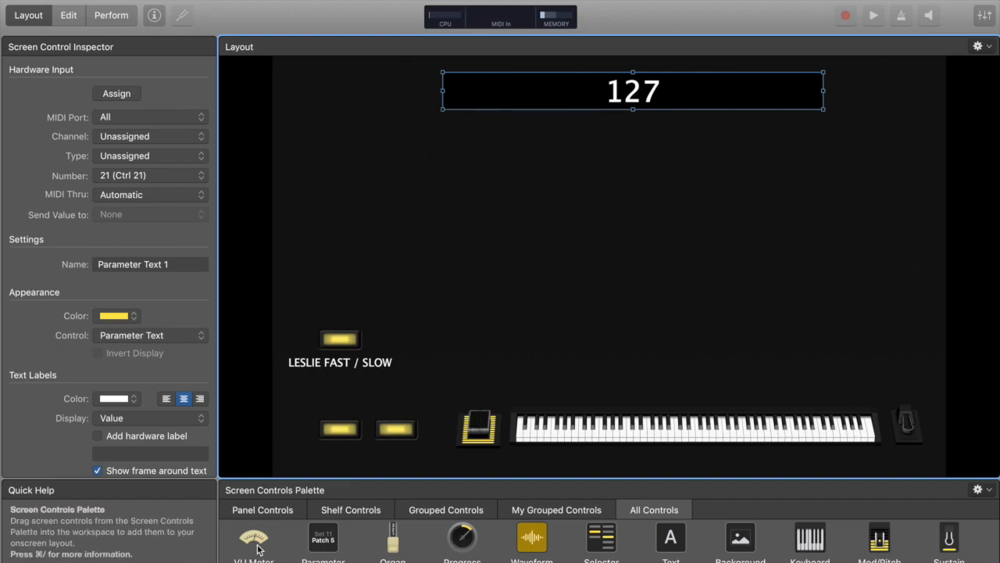
Add a VU meter, shrink it, and place it in the top-right corner of the layout
left_click_drag(251, 539, 773, 207)
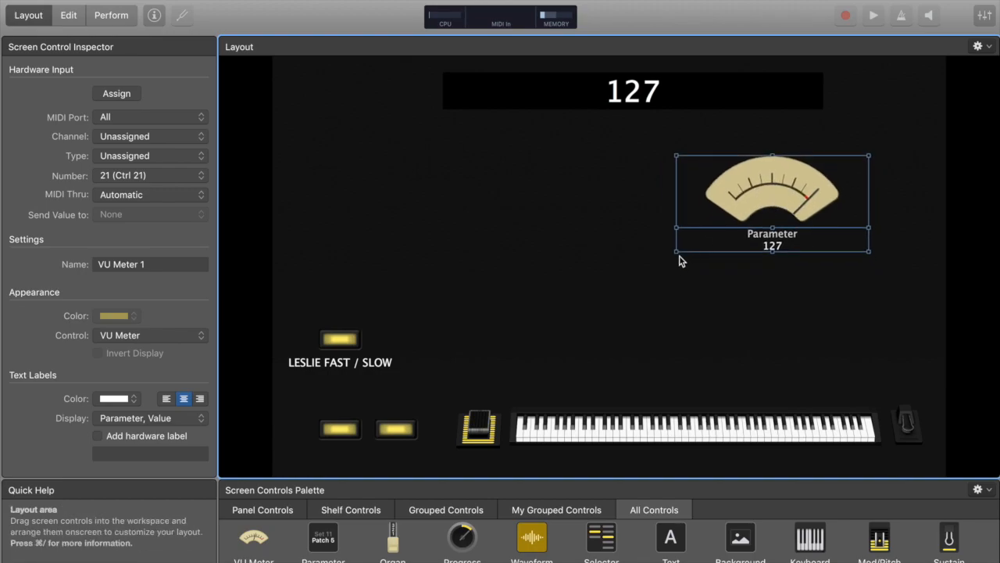
left_click_drag(677, 253, 795, 235)
left_click_drag(836, 195, 890, 113)
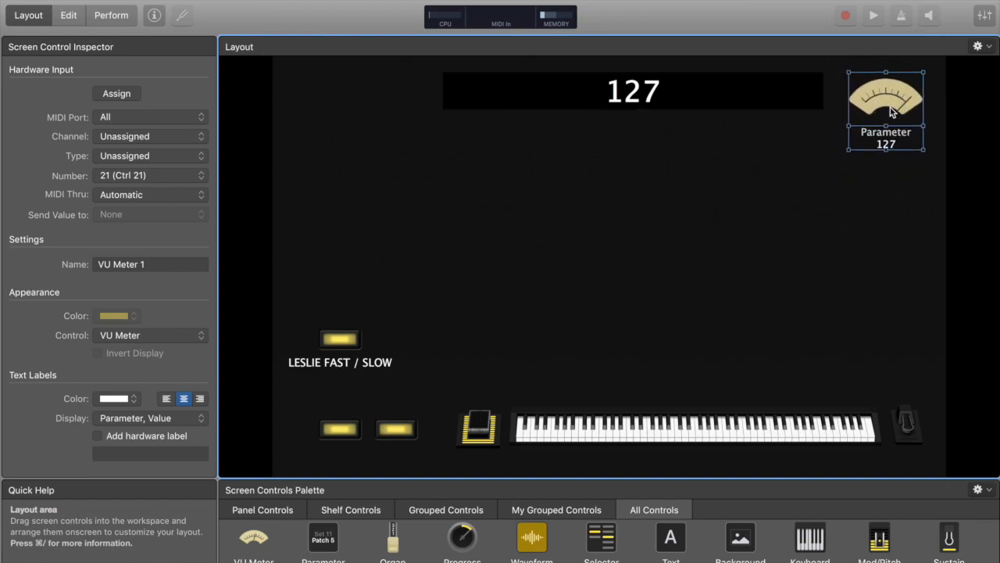
left_click(886, 152)
left_click(888, 149)
left_click_drag(888, 150, 886, 142)
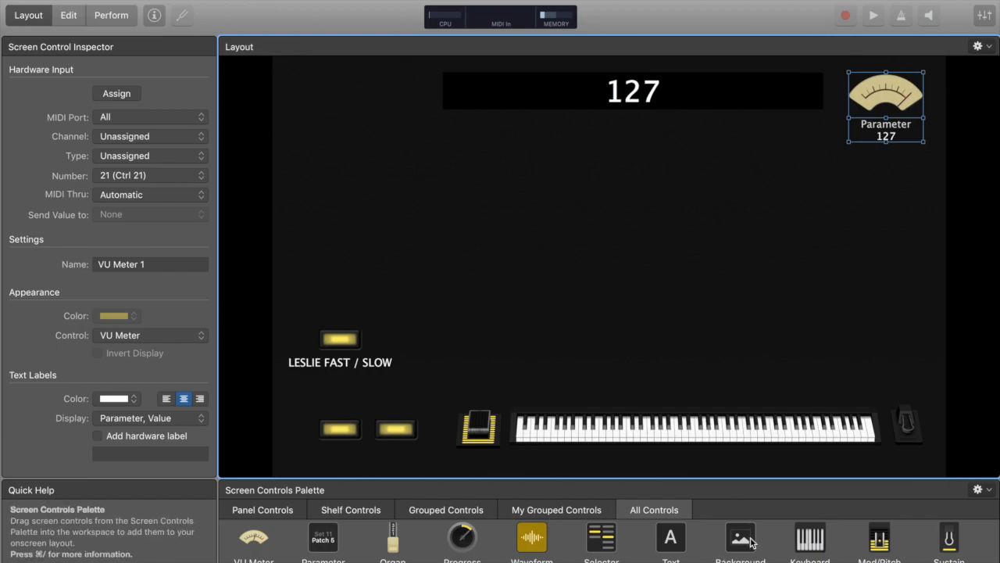
Add a background control using the TMW_Logo-Trans image with Stretch to fit enabled
left_click_drag(741, 539, 309, 107)
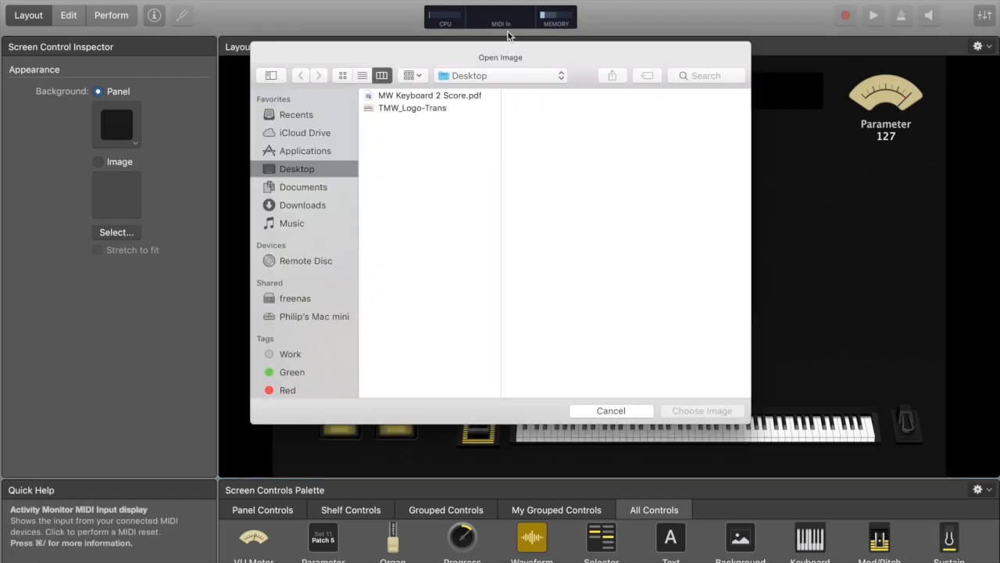
left_click(402, 109)
left_click(701, 412)
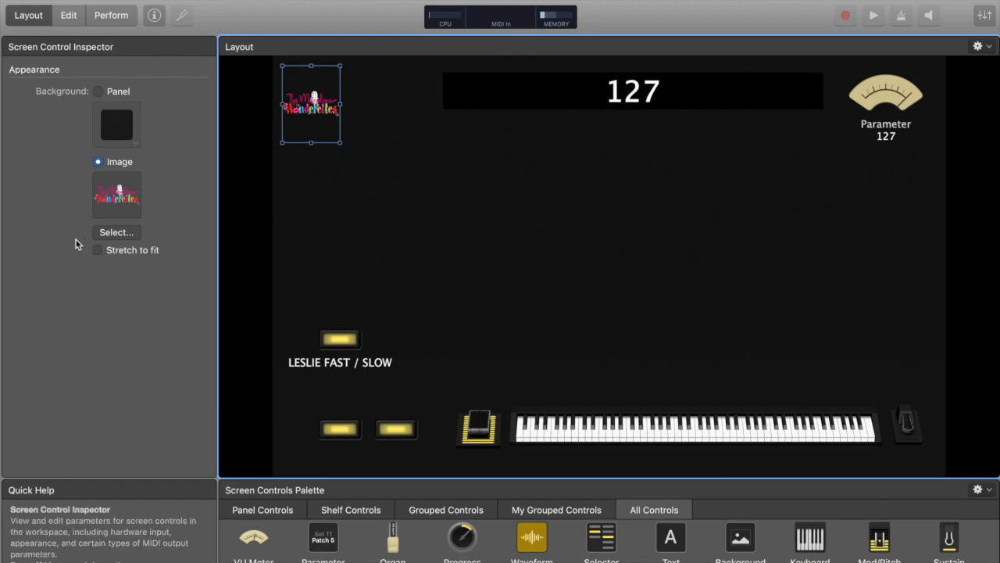
left_click(96, 251)
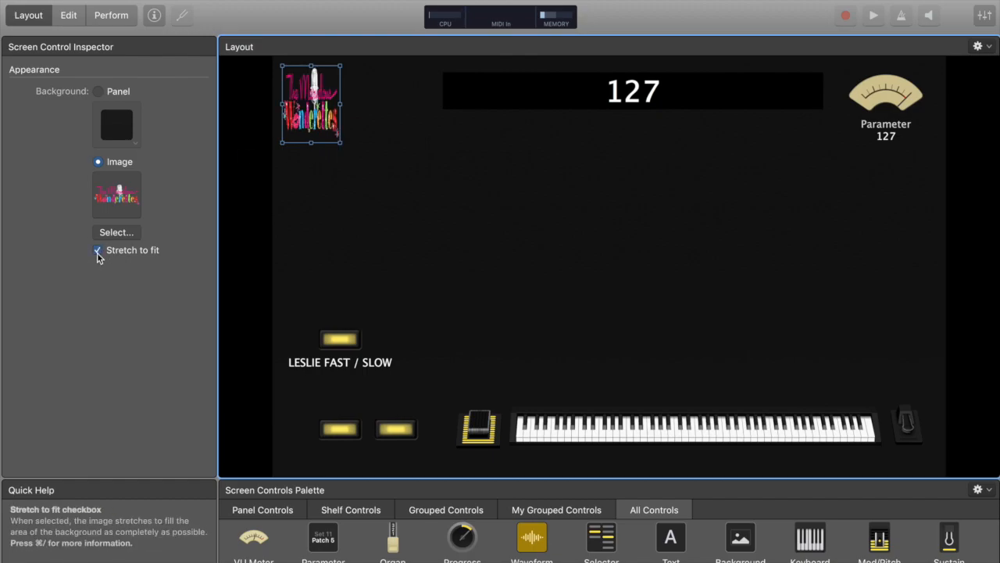
left_click(349, 150)
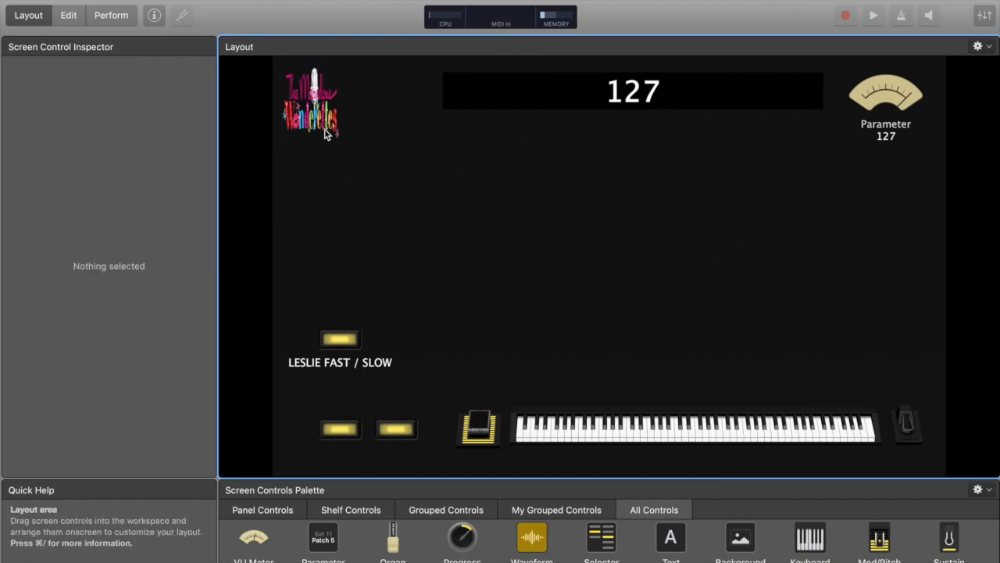
Enlarge the logo image and position it in the top-left corner beside the parameter display
left_click(329, 135)
left_click_drag(341, 145, 444, 167)
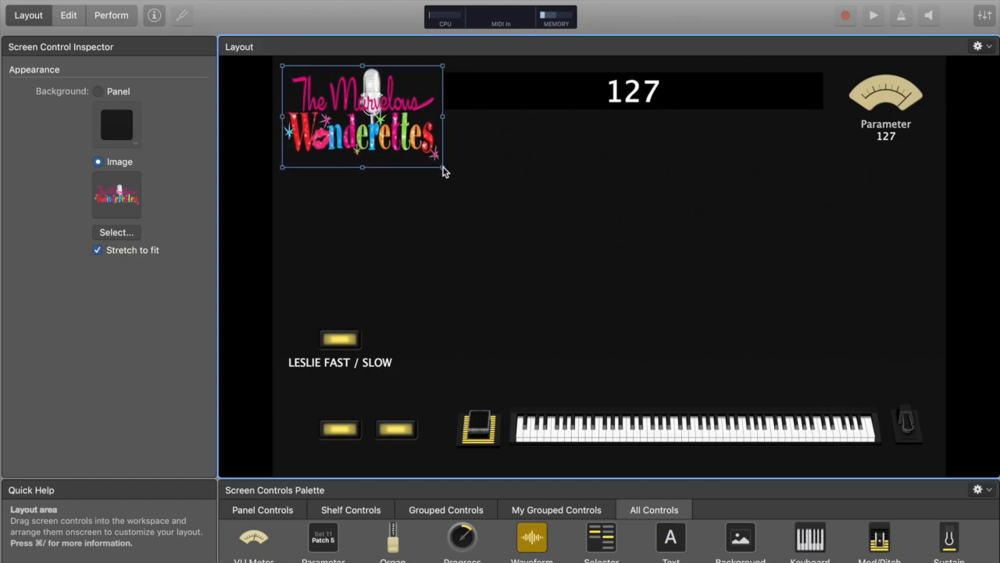
left_click(349, 218)
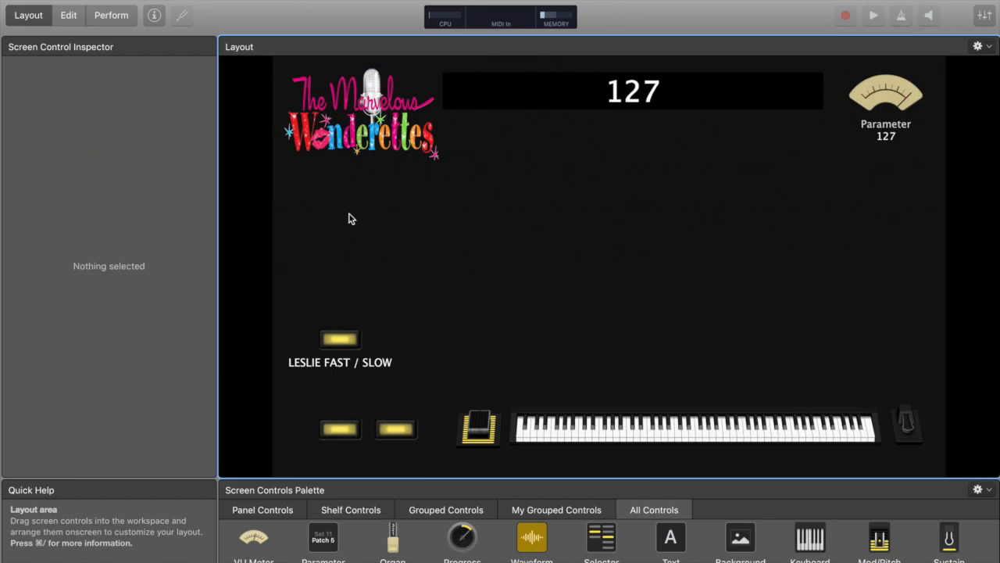
left_click(344, 149)
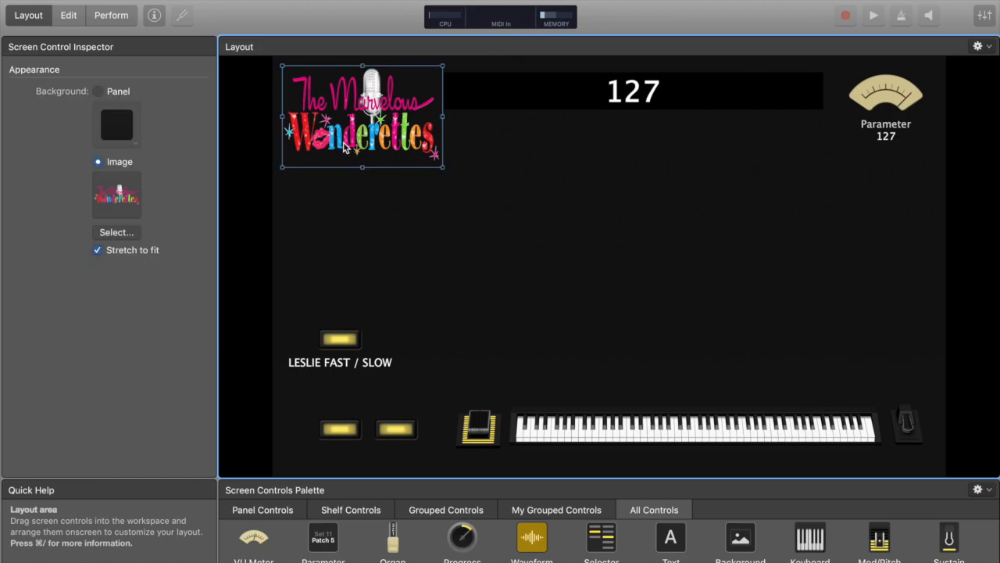
left_click_drag(345, 148, 341, 148)
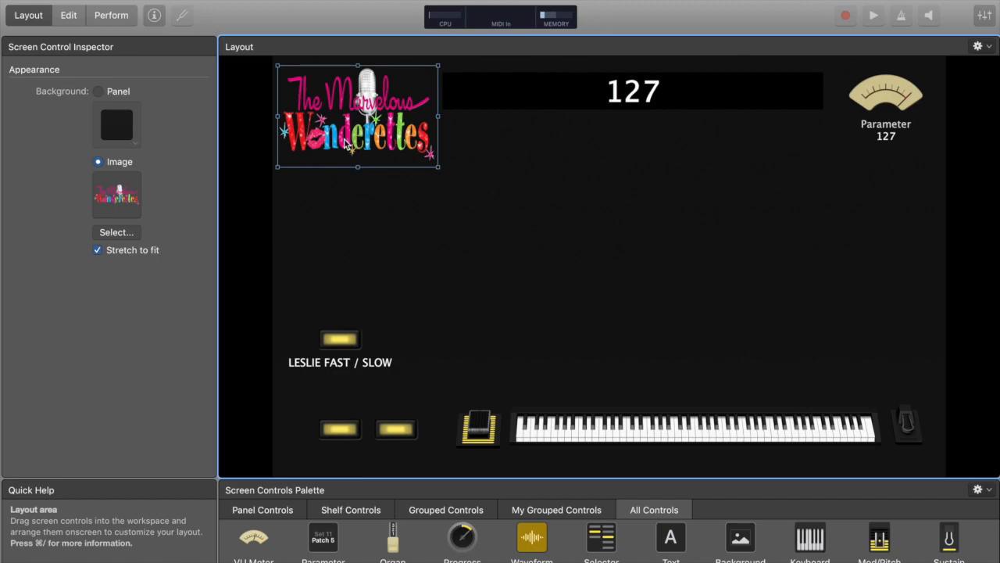
left_click(382, 209)
left_click(348, 147)
left_click(98, 251)
left_click(98, 251)
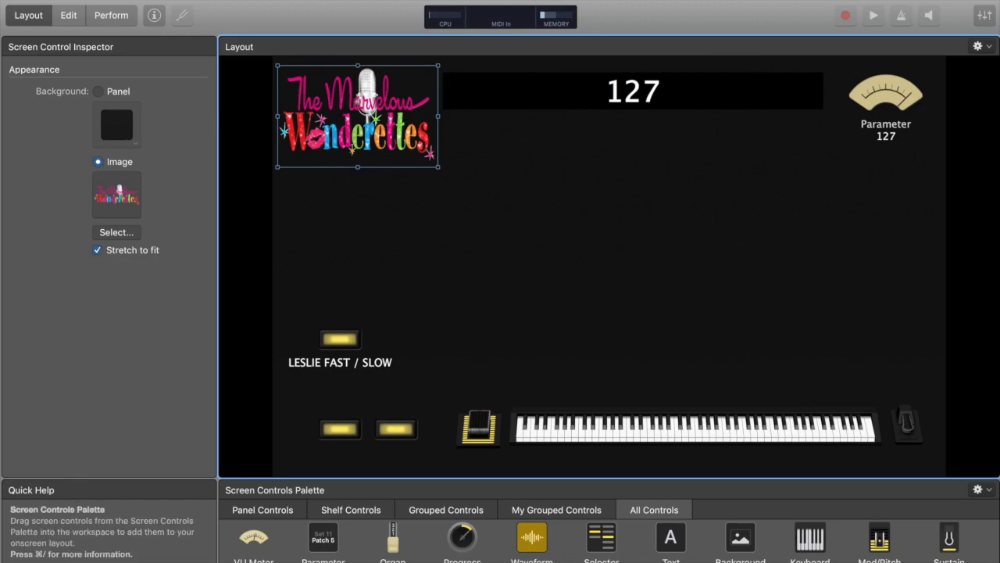
Add a horizontal meter centred below the parameter text display
scroll(610, 539, "down", 3)
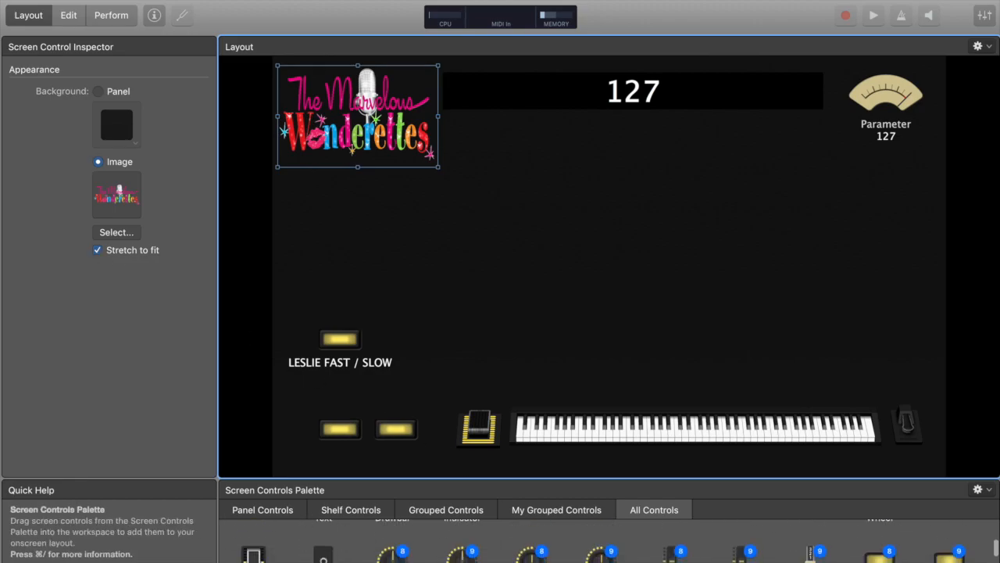
scroll(609, 539, "down", 8)
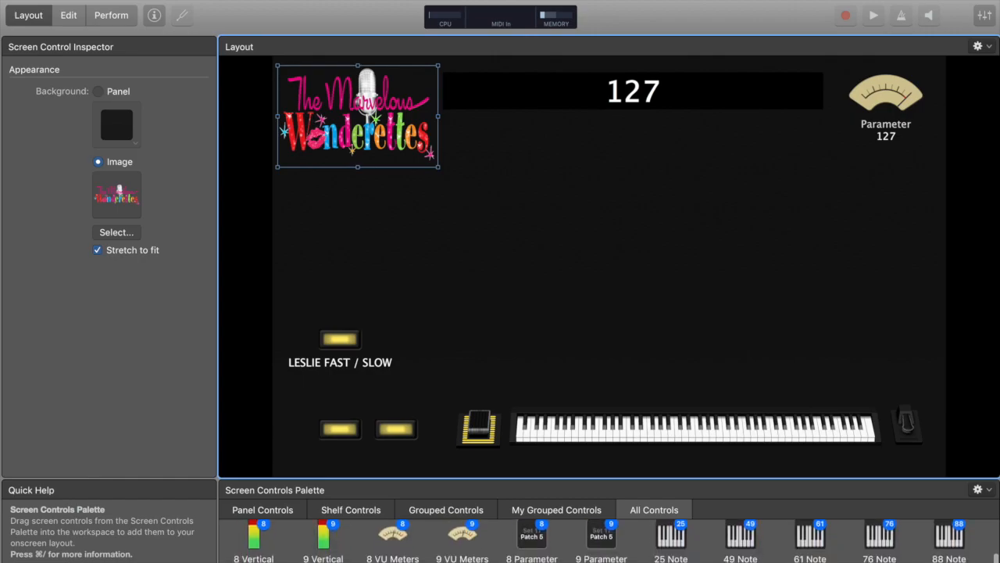
scroll(610, 539, "down", 6)
scroll(610, 539, "up", 6)
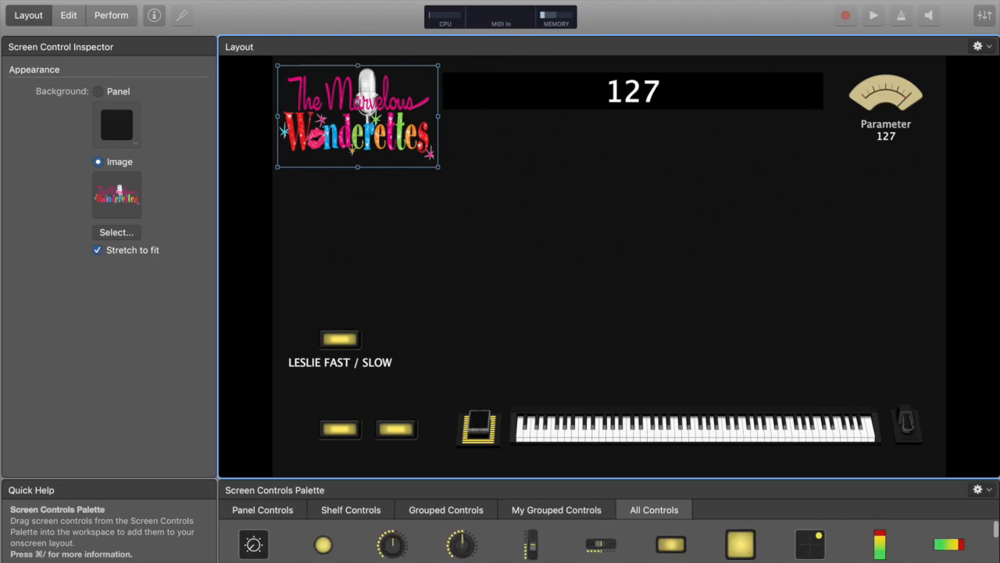
scroll(645, 547, "down", 2)
scroll(644, 547, "up", 1)
left_click_drag(949, 541, 609, 144)
left_click_drag(623, 192, 624, 145)
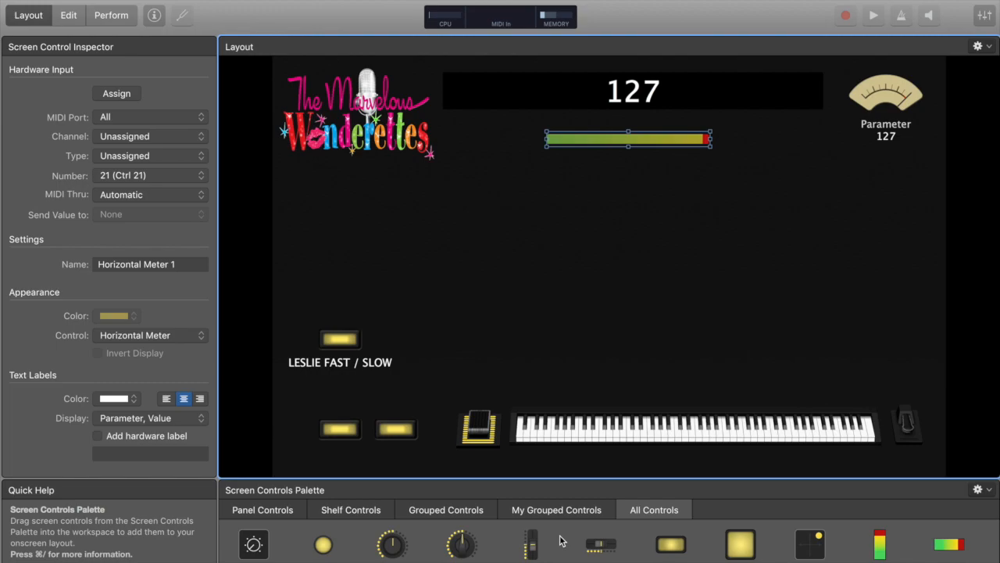
Add a Large Patch control below the horizontal meter
scroll(563, 543, "down", 5)
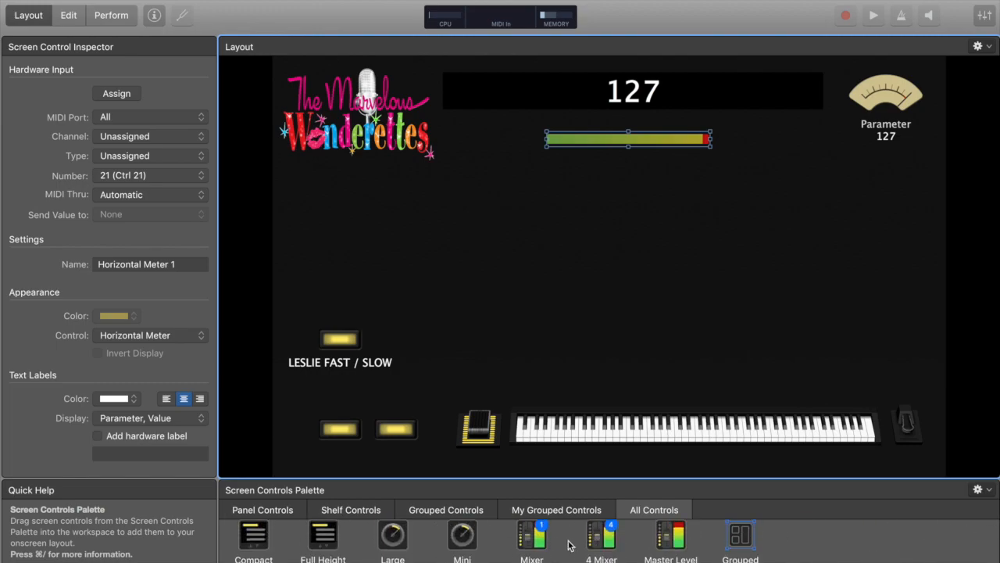
scroll(329, 547, "up", 5)
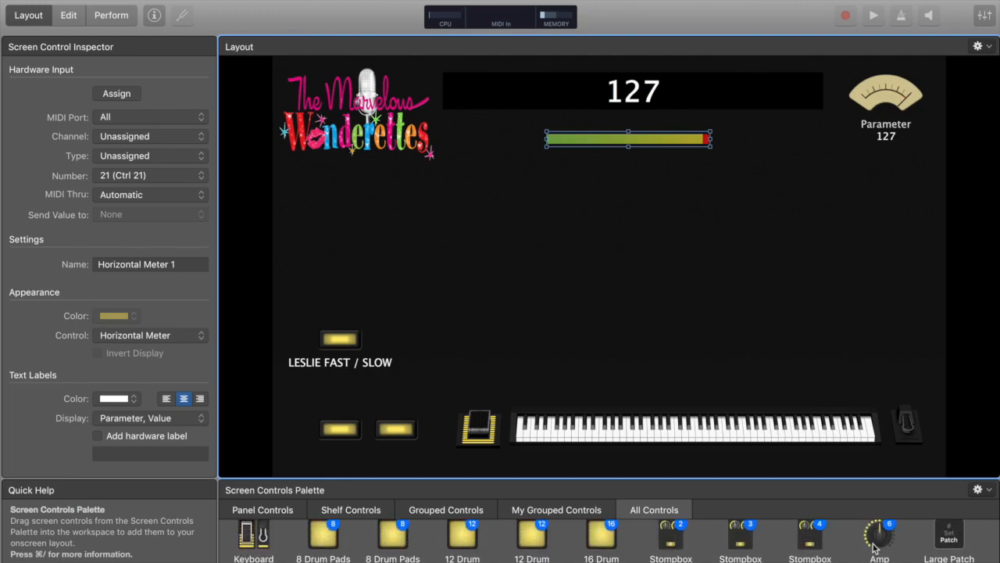
left_click_drag(948, 535, 548, 208)
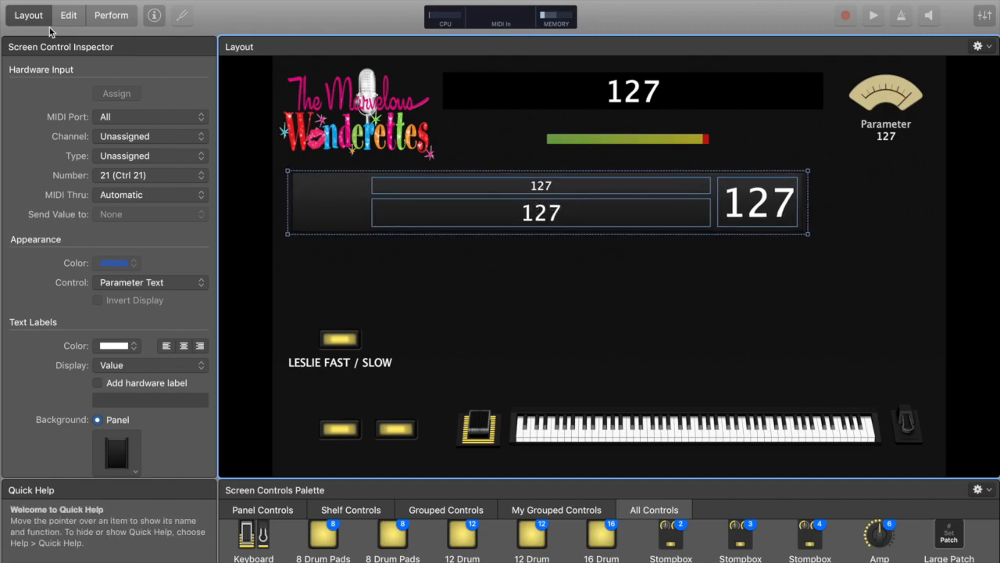
Switch to Edit mode and delete all the sample patches from the concert
left_click(78, 20)
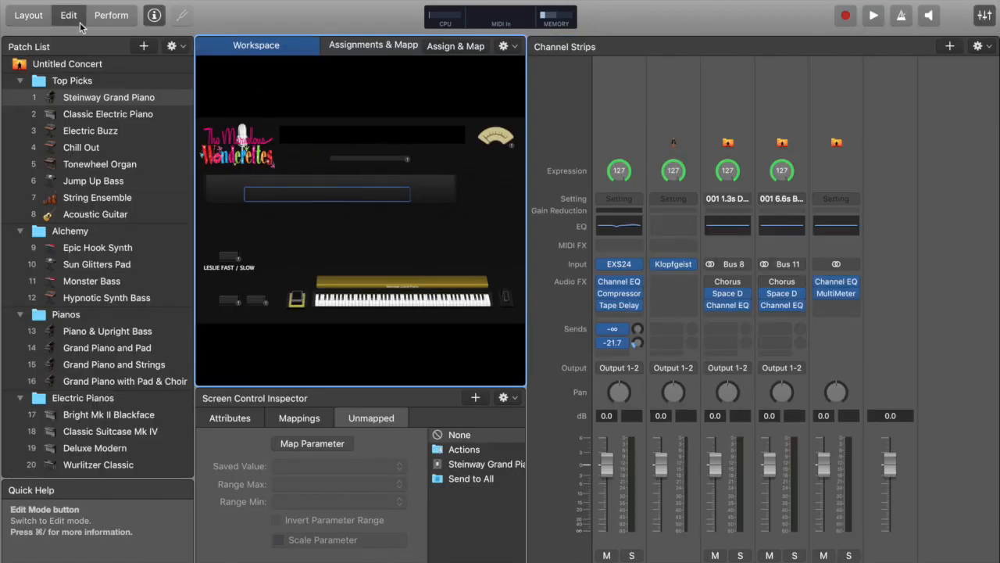
left_click(65, 69)
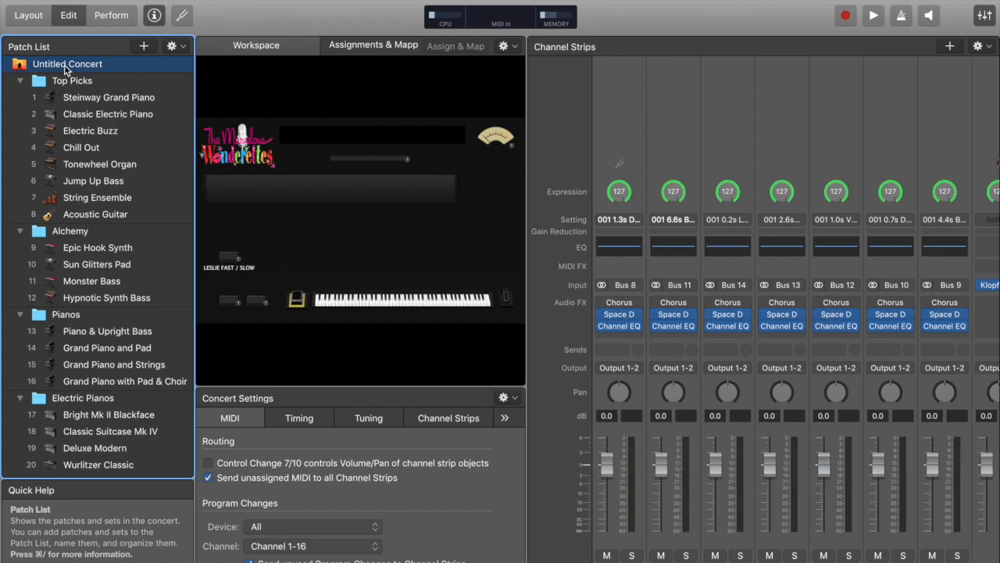
key("Delete")
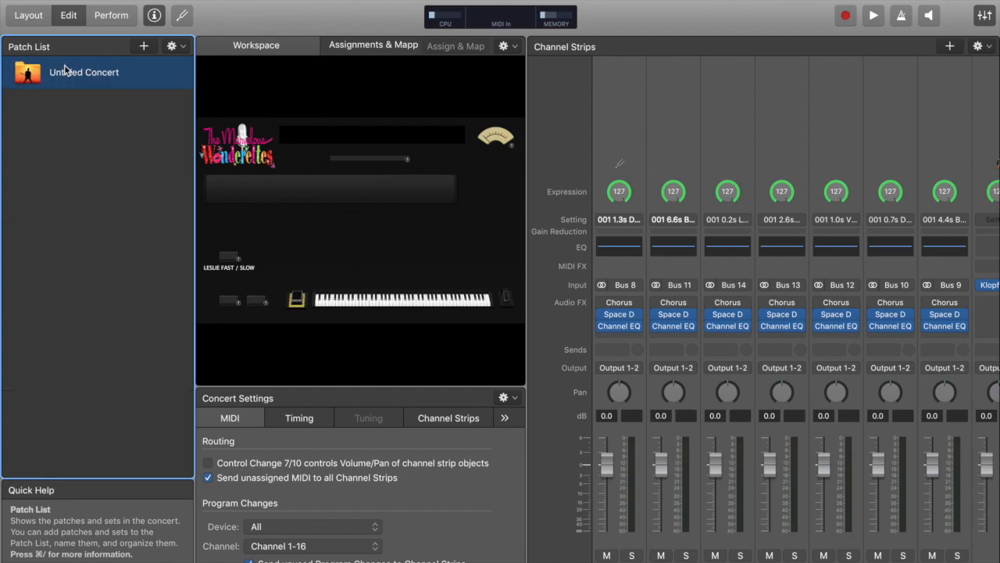
Select the concert and delete its aux channel strips one by one
left_click(51, 113)
left_click(604, 109)
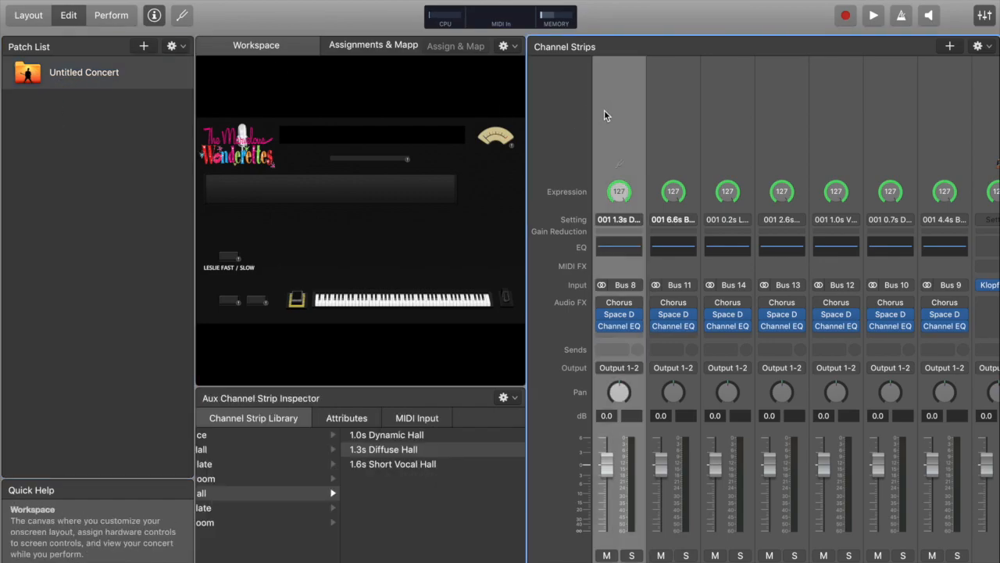
key("Delete")
key("Delete")
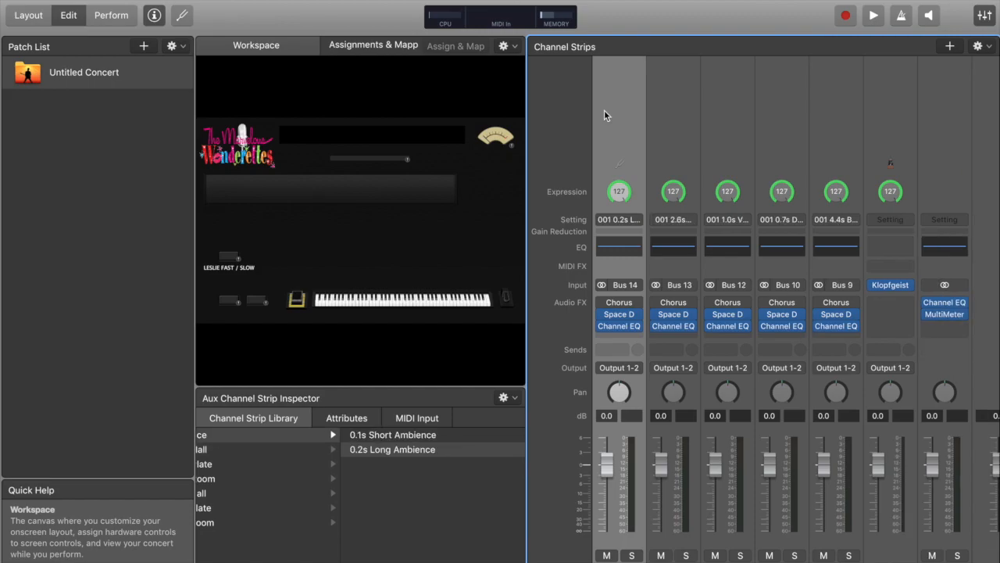
key("Delete")
key("Delete")
key("Delete")
key("Delete")
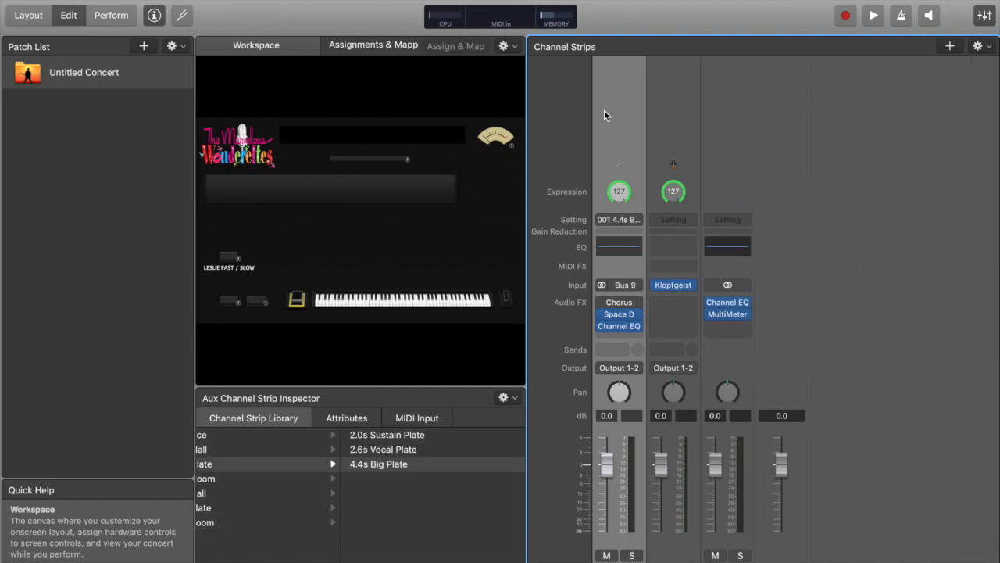
key("Delete")
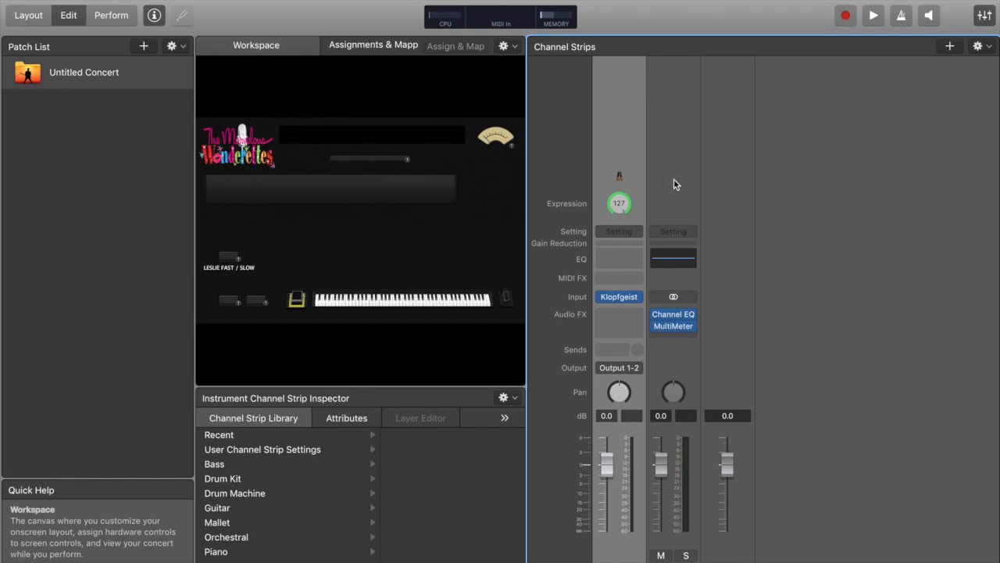
left_click(669, 160)
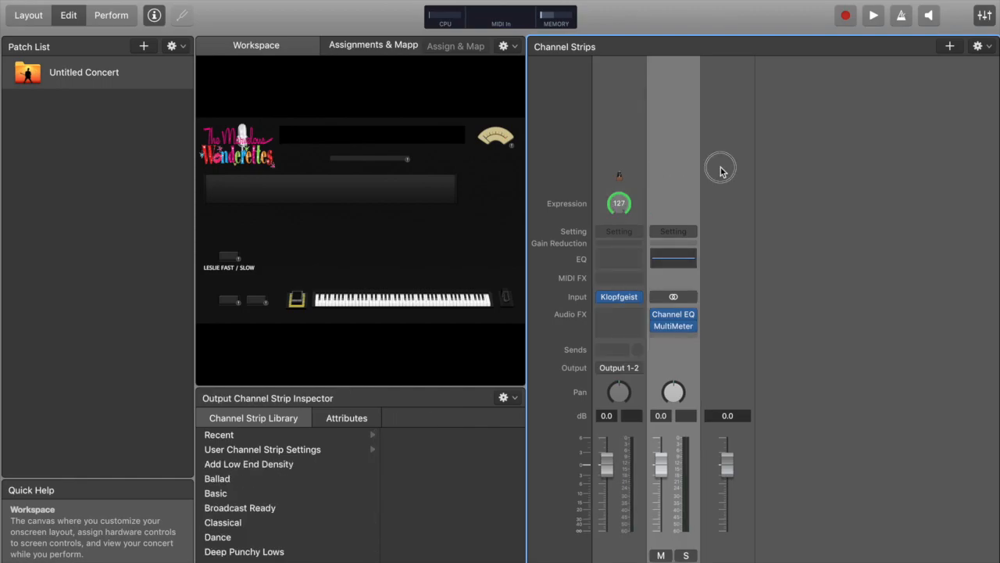
left_click(719, 167)
left_click(670, 145)
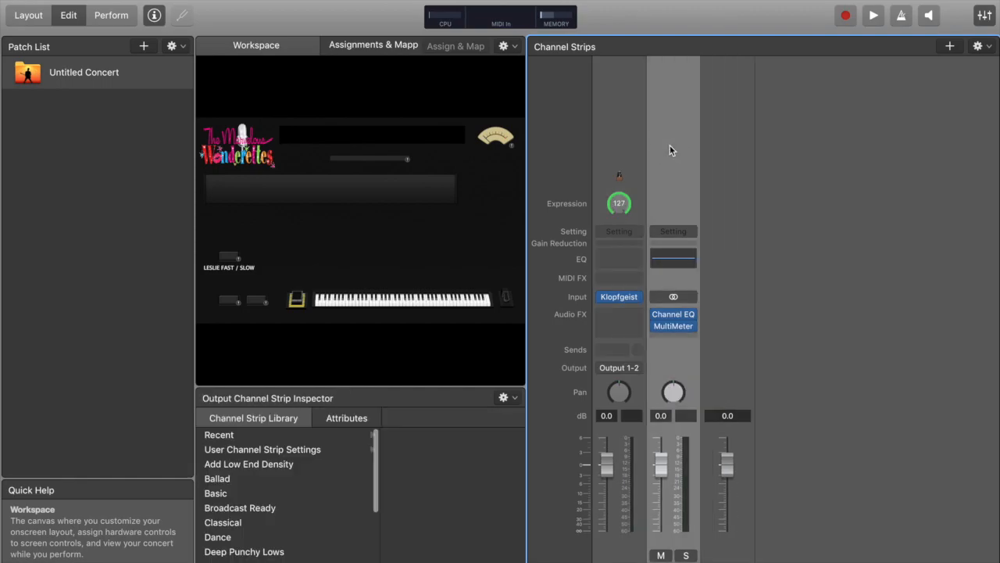
left_click(615, 122)
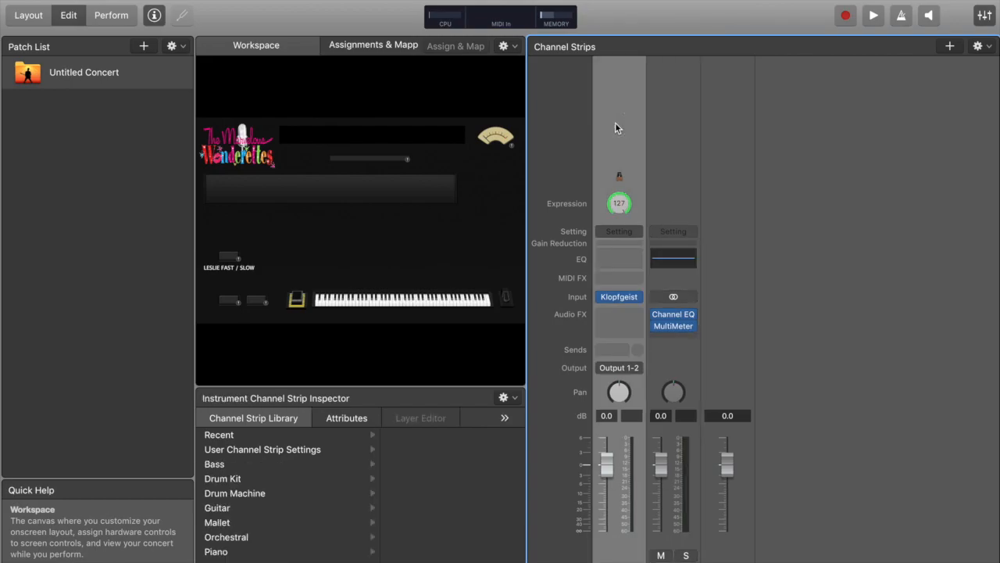
Create a new patch with an instrument channel strip in the concert
left_click(145, 142)
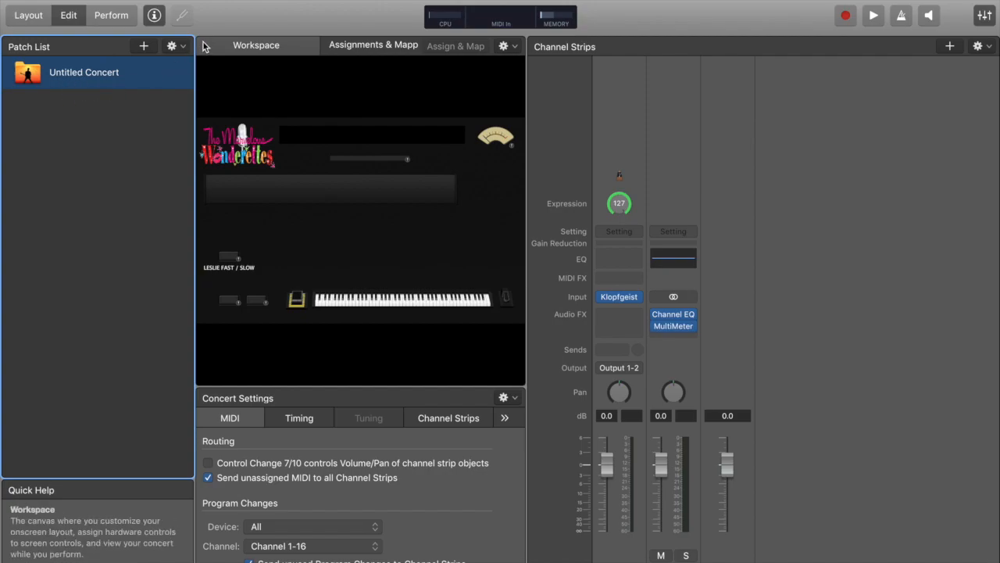
left_click(172, 47)
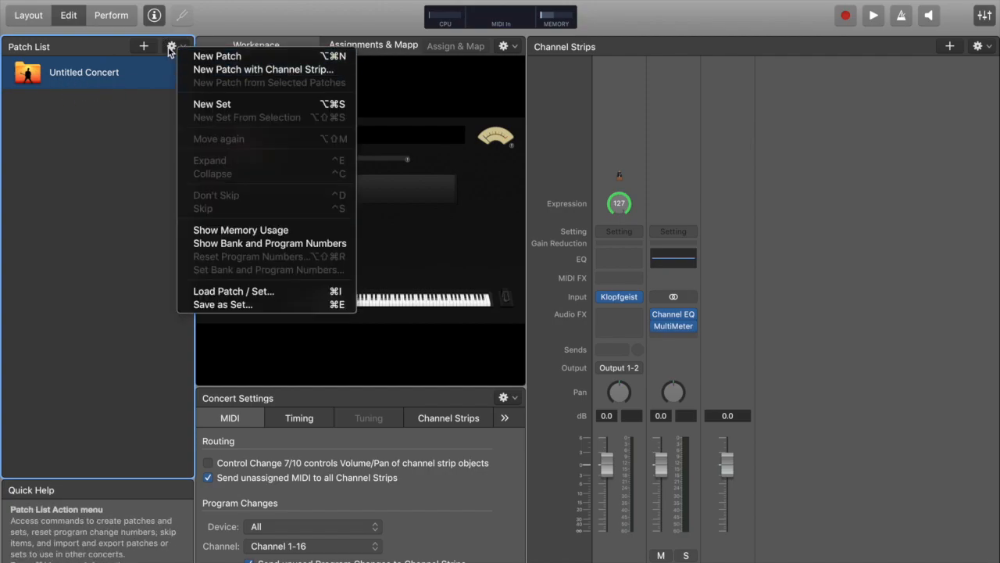
left_click(241, 74)
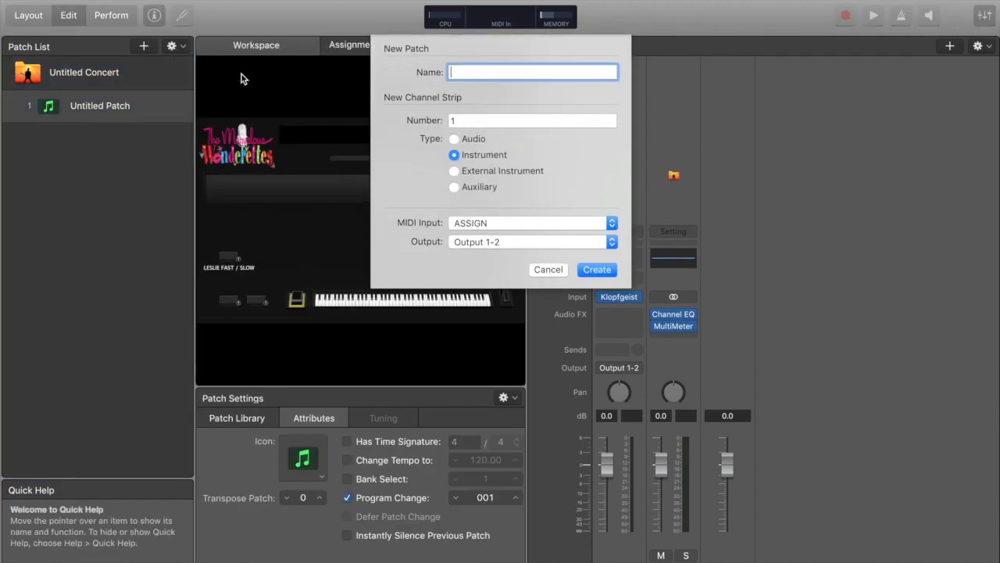
left_click(602, 269)
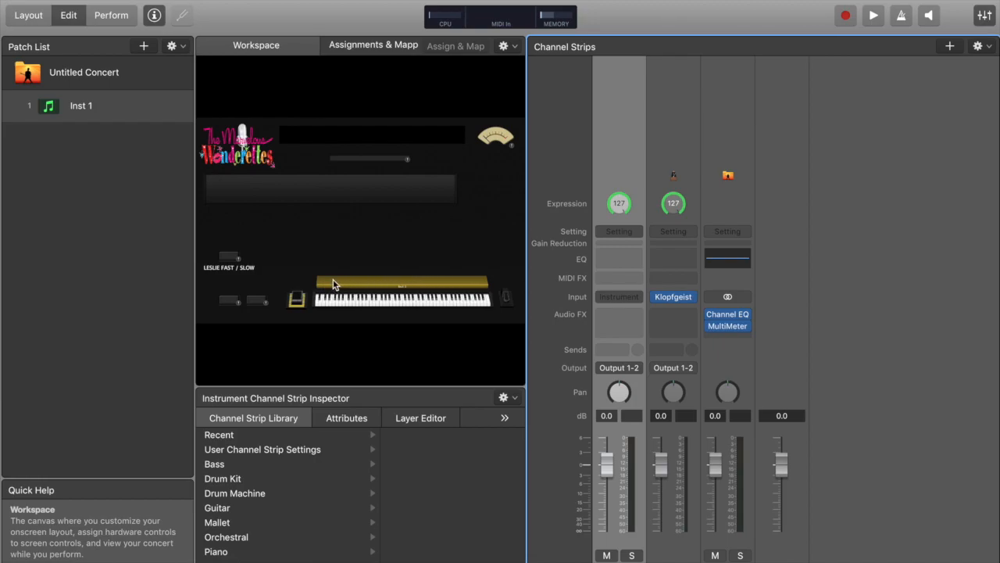
Switch to Layout mode and widen the grouped parameter text panel
left_click(27, 15)
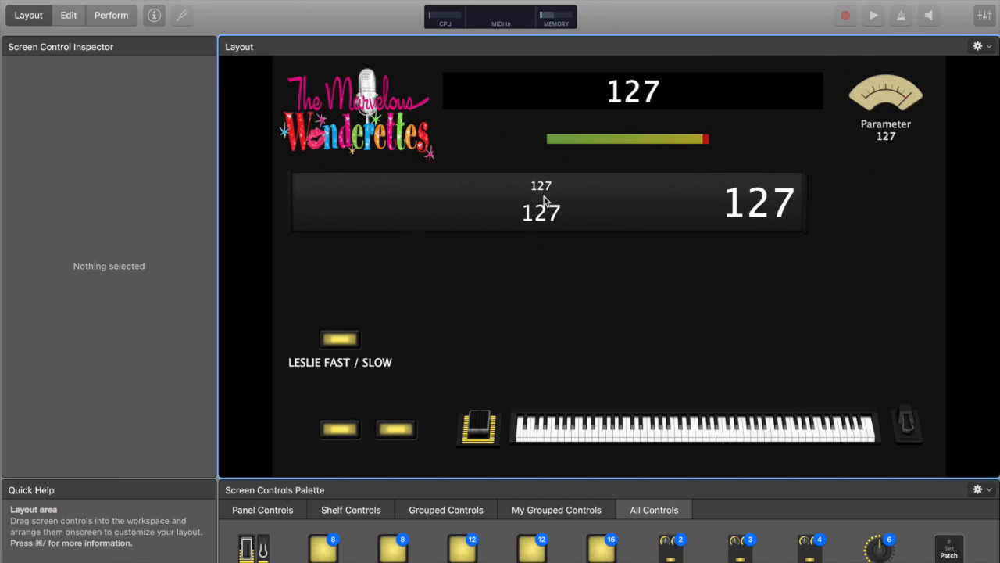
left_click(424, 209)
left_click(778, 207)
left_click(620, 191)
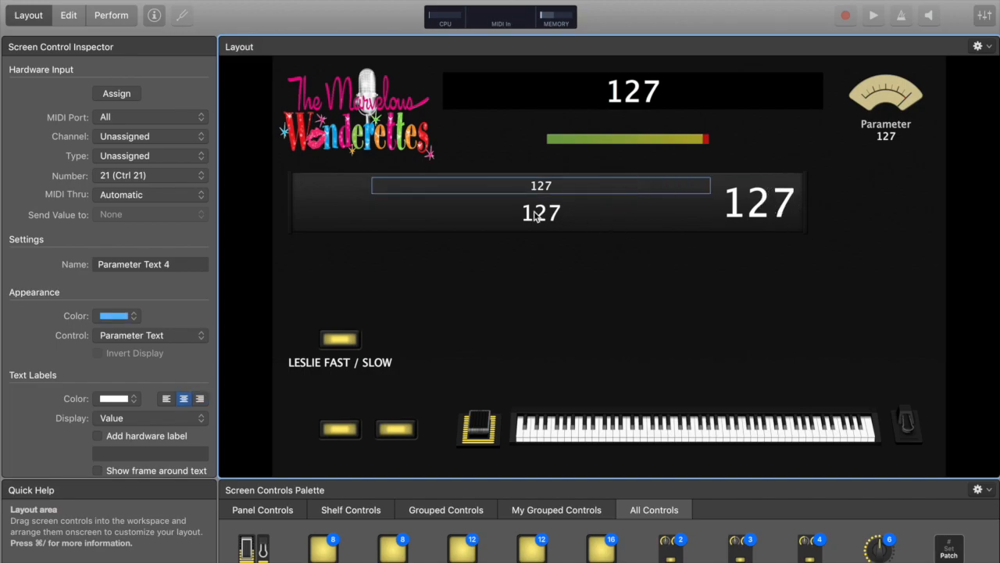
left_click(320, 216)
mouse_move(808, 236)
left_mouse_down()
mouse_move(825, 245)
mouse_move(805, 239)
left_mouse_up()
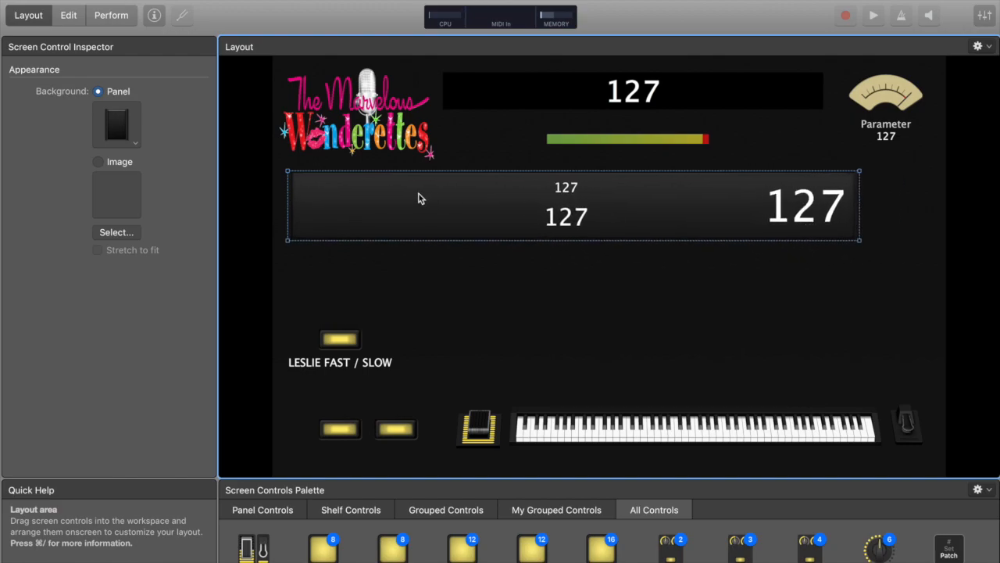
Ungroup the parameter panel and delete its large right-hand parameter text display
left_click(775, 197)
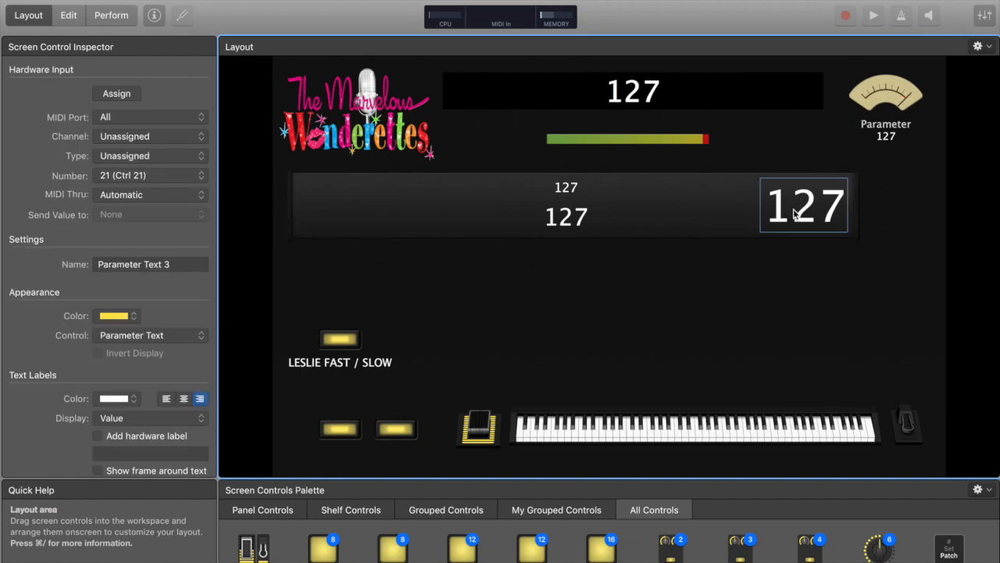
left_click(407, 221)
left_click(328, 200)
right_click(329, 197)
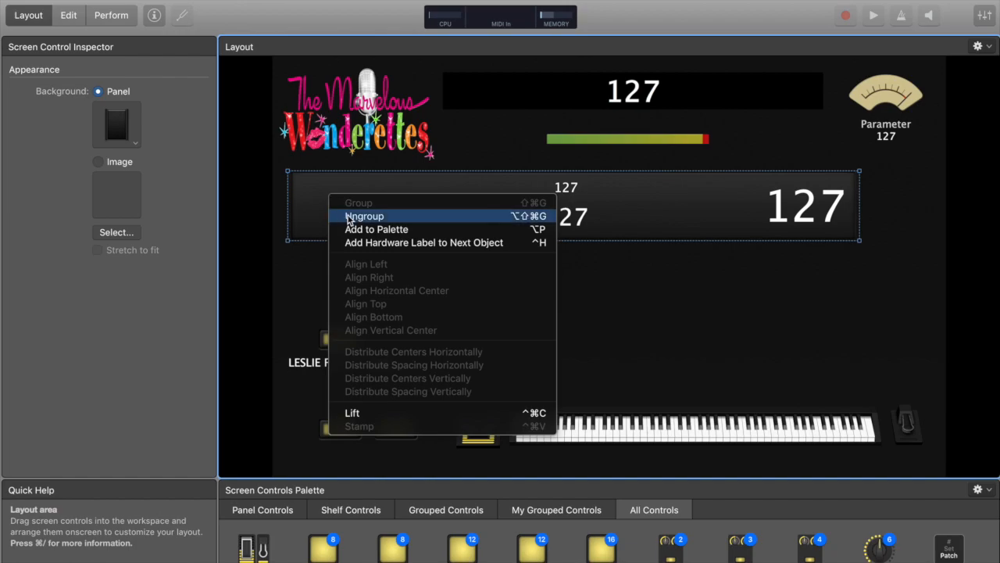
left_click(349, 217)
left_click(547, 266)
left_click(801, 207)
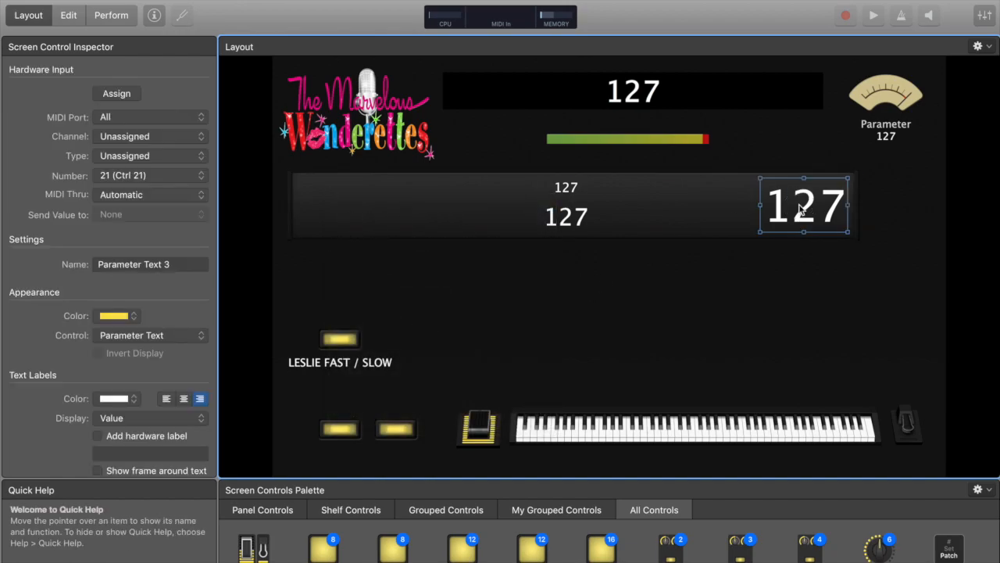
key("Delete")
Select the panel and its two remaining parameter texts and group them again
left_click(318, 213)
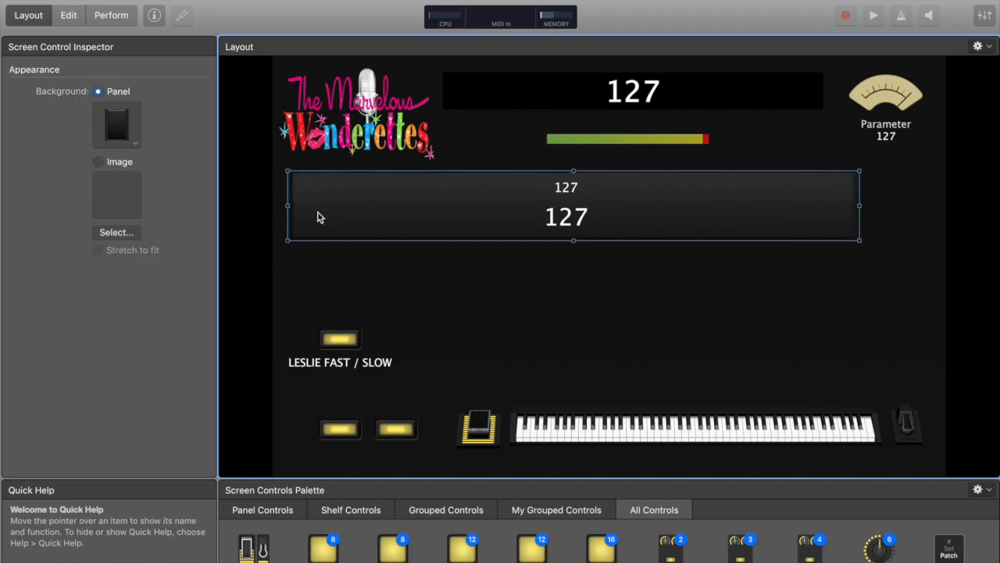
left_click_drag(887, 268, 313, 172)
left_click(798, 281)
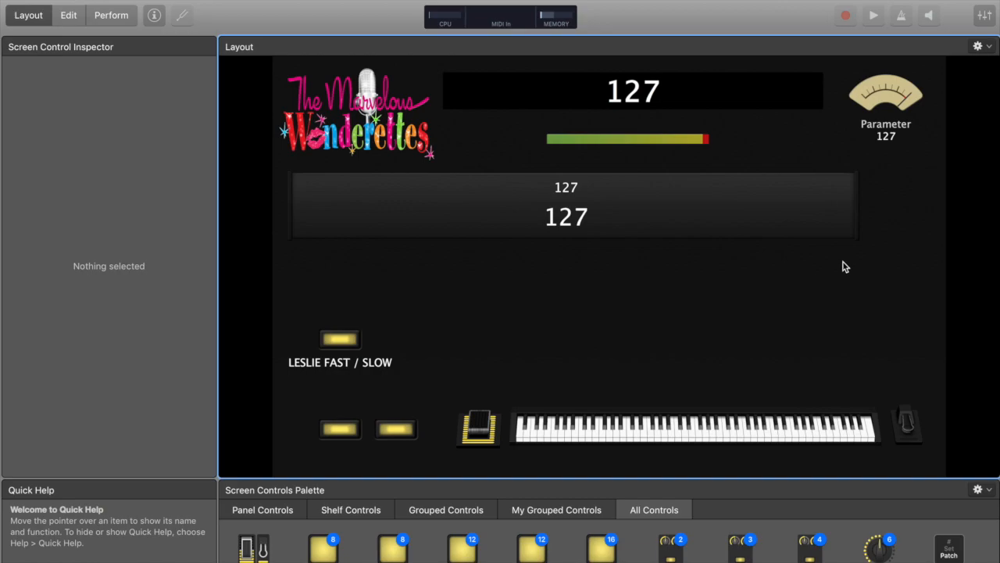
left_click_drag(821, 251, 329, 187)
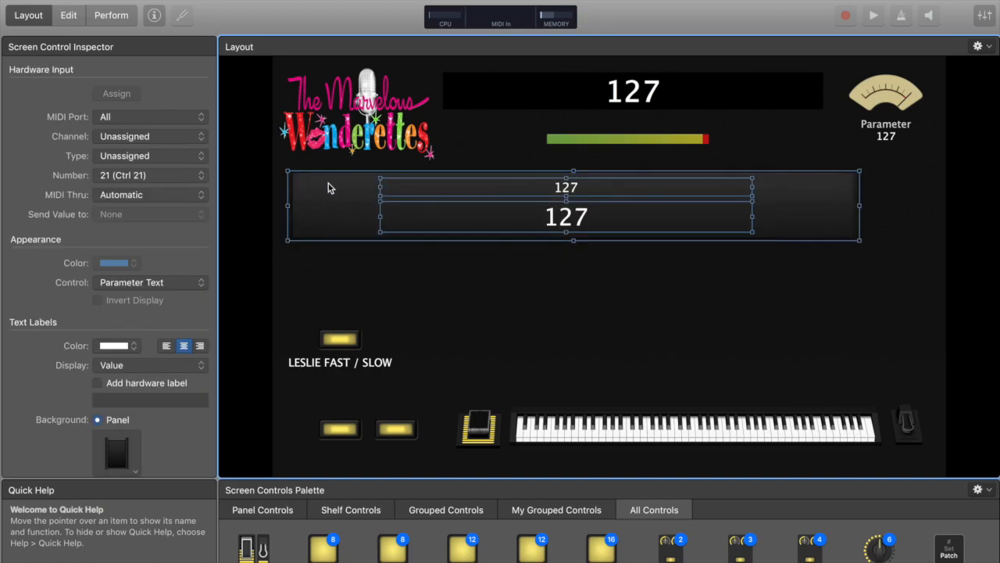
right_click(328, 187)
left_click(343, 191)
left_click(612, 307)
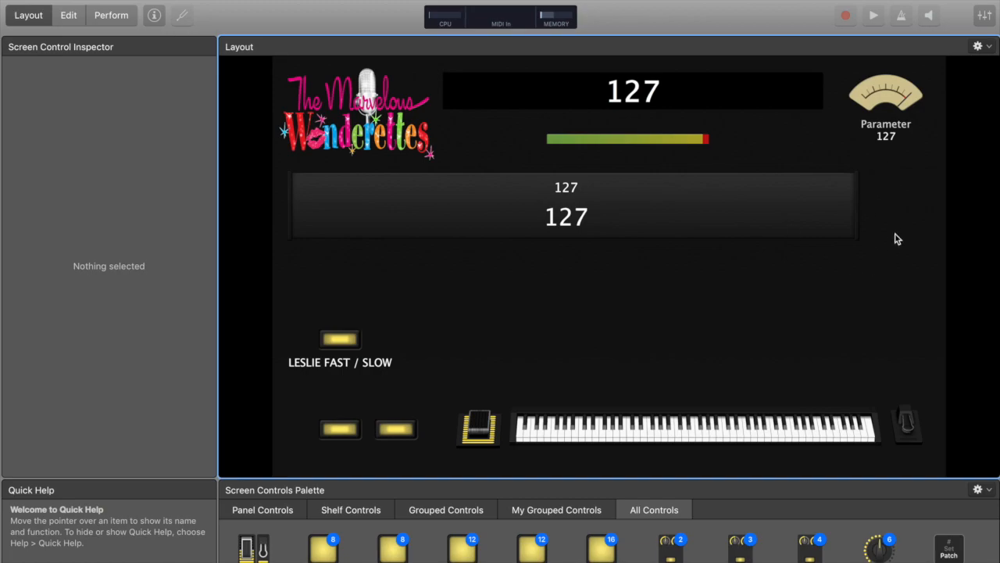
Add a MIDI Activity indicator to the right of the parameter panel
scroll(389, 552, "down", 5)
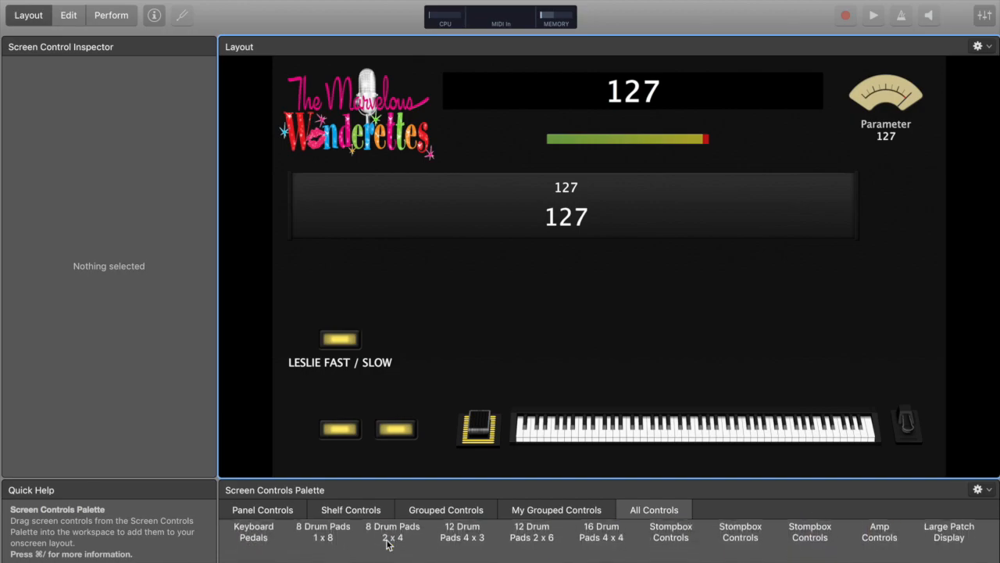
scroll(388, 547, "down", 8)
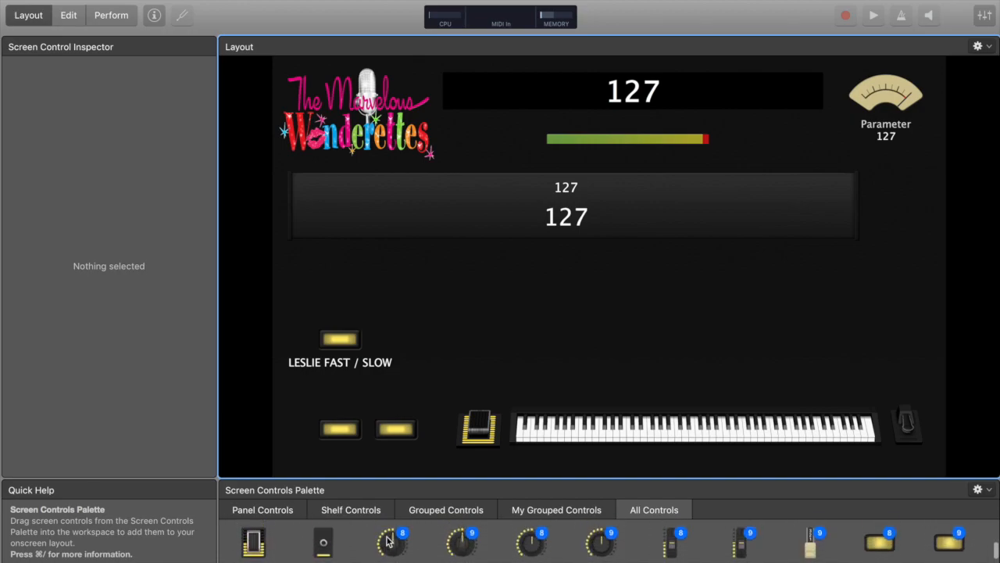
scroll(390, 547, "up", 10)
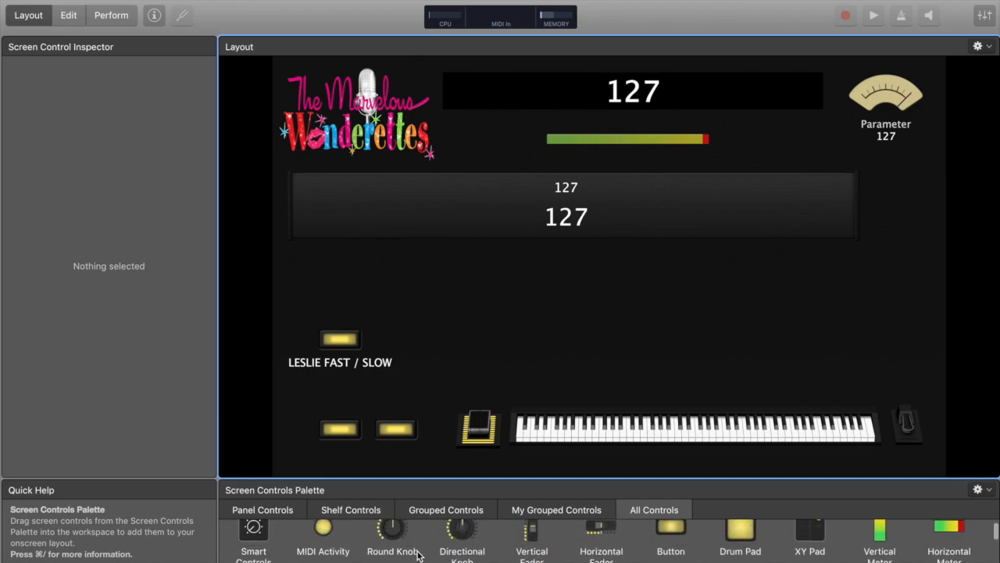
left_click_drag(324, 542, 899, 190)
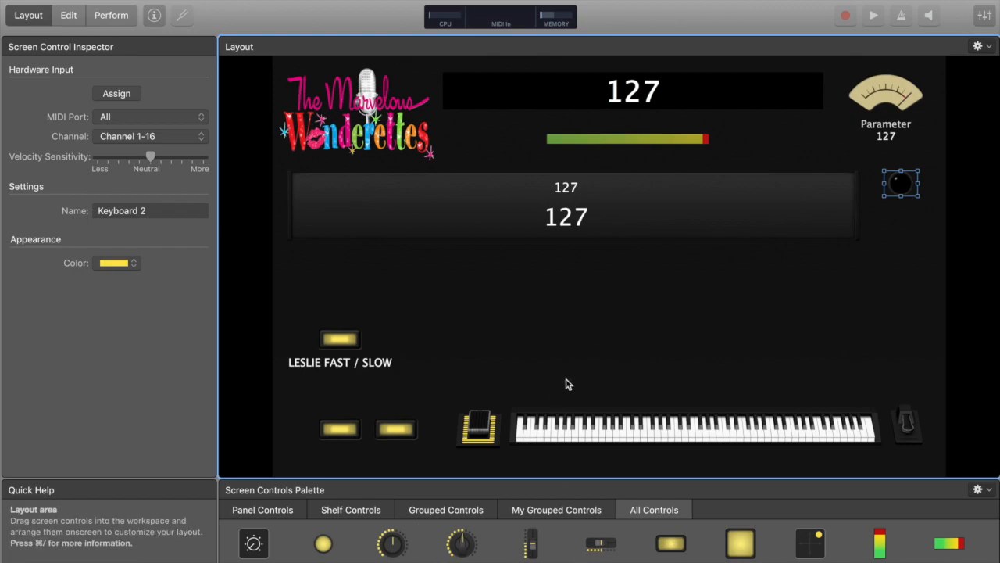
Paste a copied button and place it below the MIDI Activity indicator
key("super+v")
left_click_drag(477, 282, 900, 220)
left_click(836, 301)
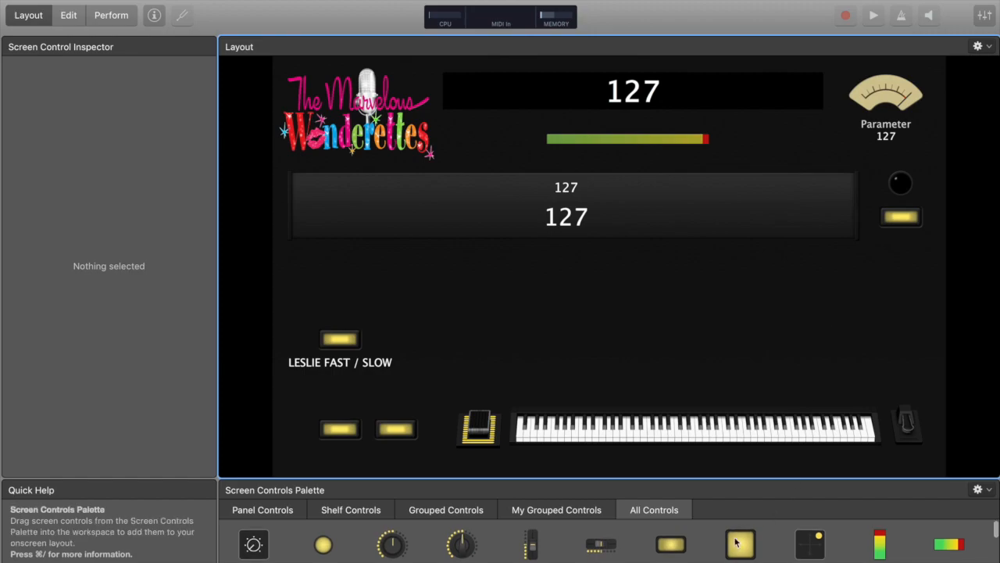
Add a text label to the layout and set its text to PANIC
scroll(735, 541, "down", 2)
scroll(734, 542, "up", 2)
left_click_drag(671, 550, 797, 292)
left_click_drag(782, 331, 804, 295)
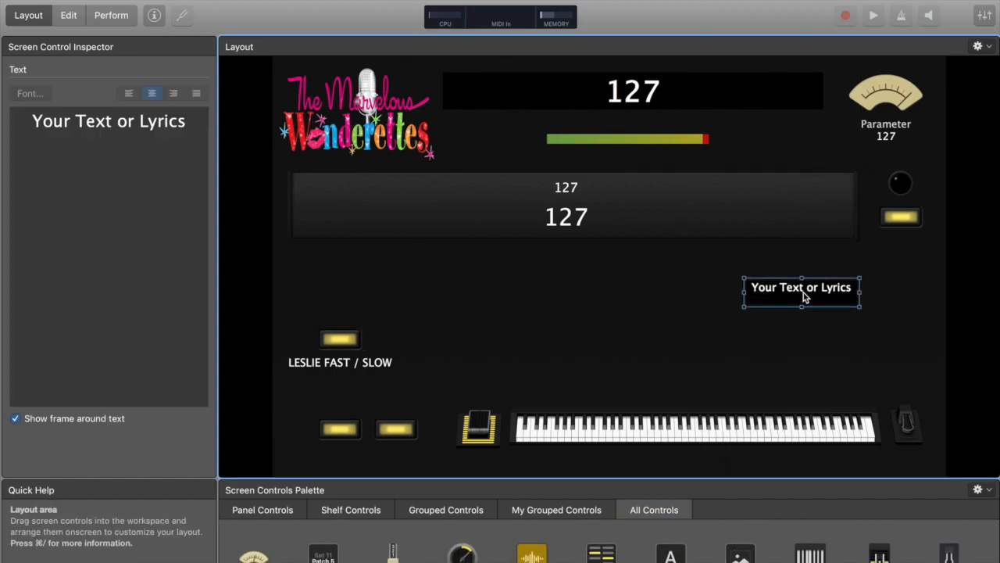
left_click(118, 250)
type("PANIC")
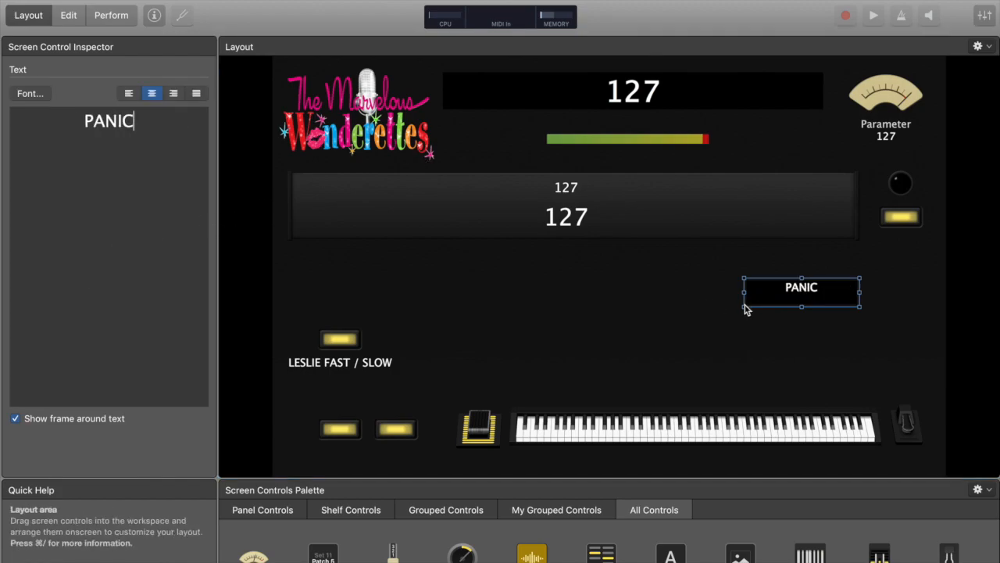
Shrink the PANIC label, place it under the new button, and turn off its frame
left_click_drag(745, 307, 898, 244)
left_click(791, 293)
left_click(905, 248)
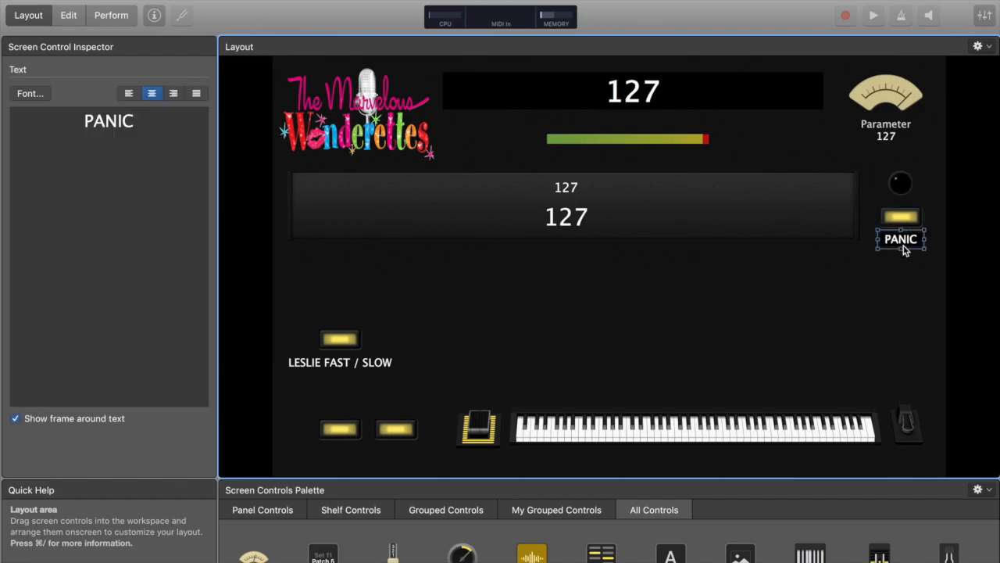
left_click(15, 419)
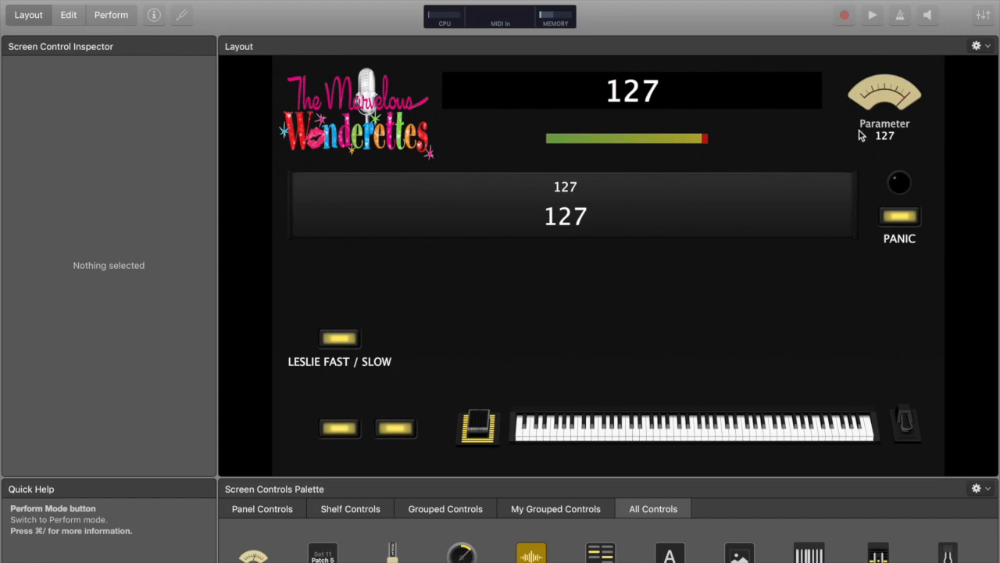
Inspect the settings of the VU meter, MIDI Activity indicator and horizontal meter
left_click(885, 96)
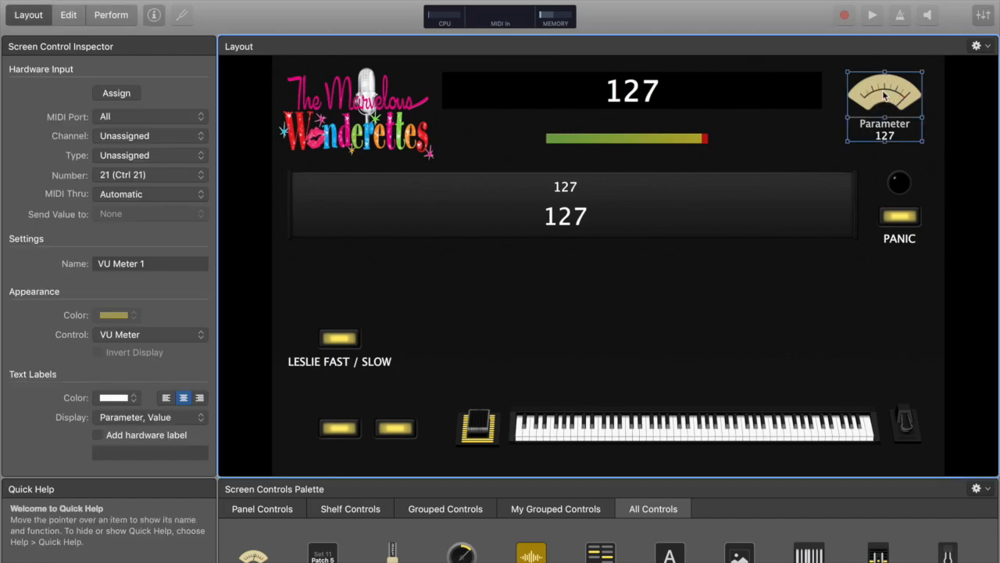
left_click(823, 130)
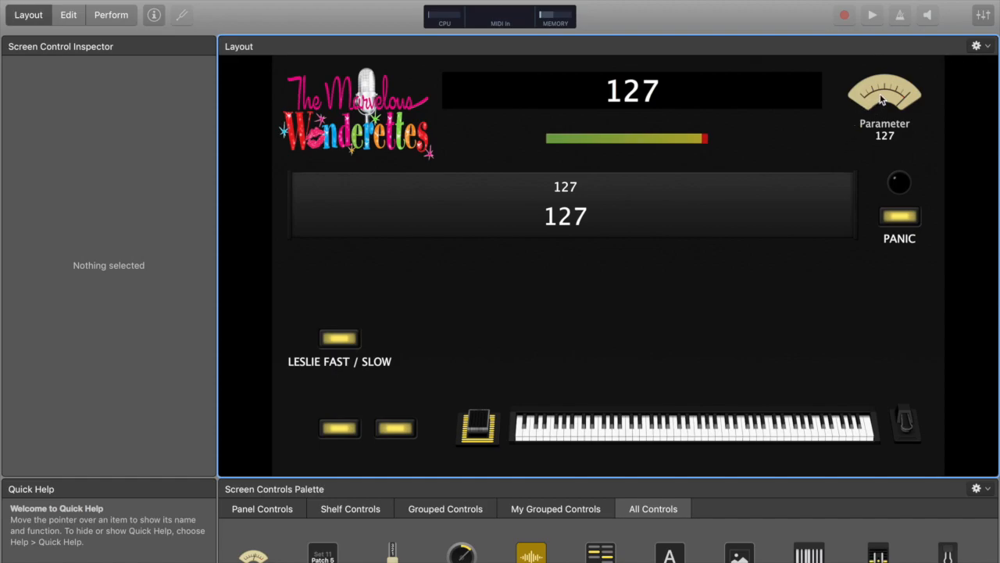
left_click(902, 186)
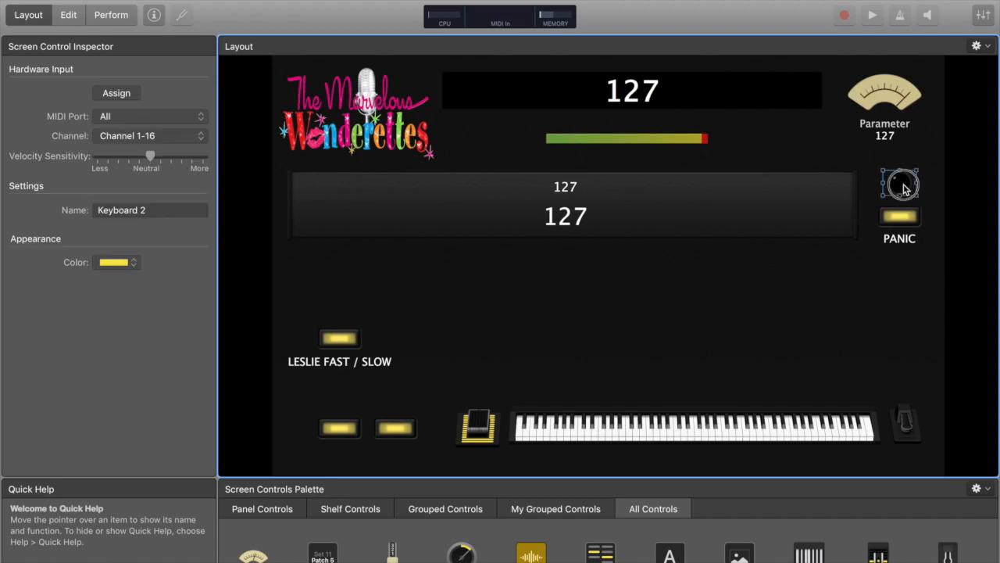
left_click(865, 169)
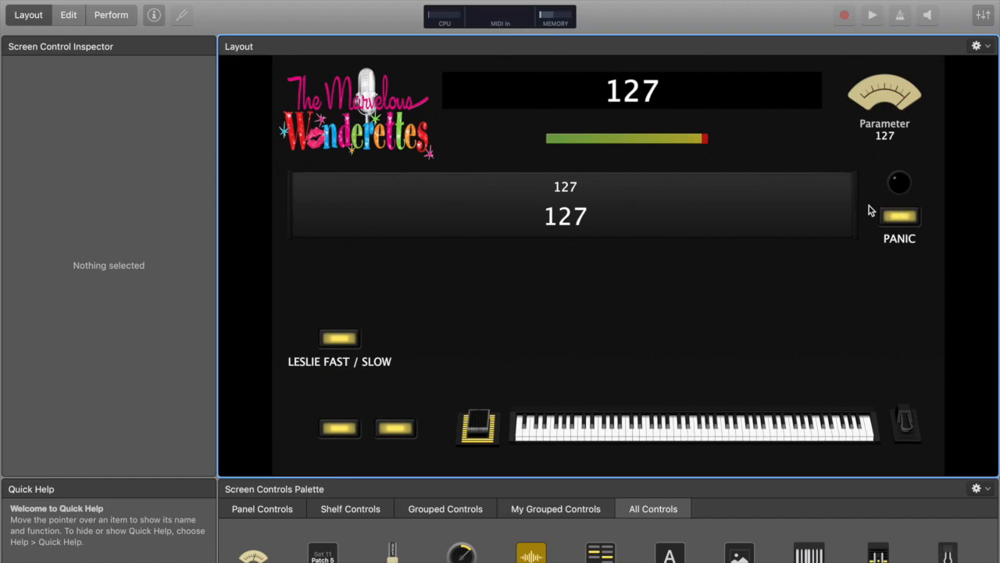
left_click(666, 143)
left_click(511, 150)
left_click(603, 147)
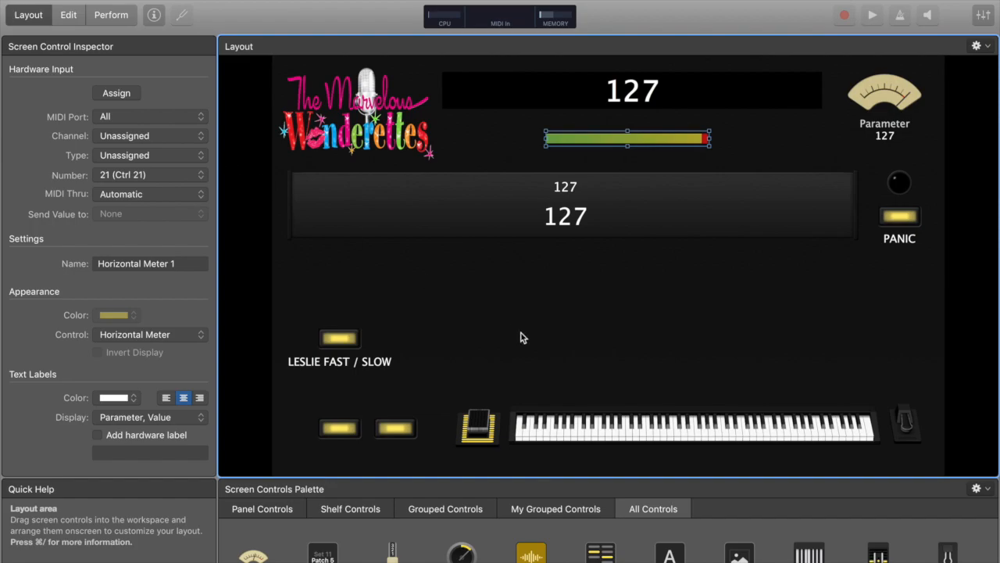
Return to Edit mode, enlarge the workspace, and select the Inst 1 patch
left_click(68, 16)
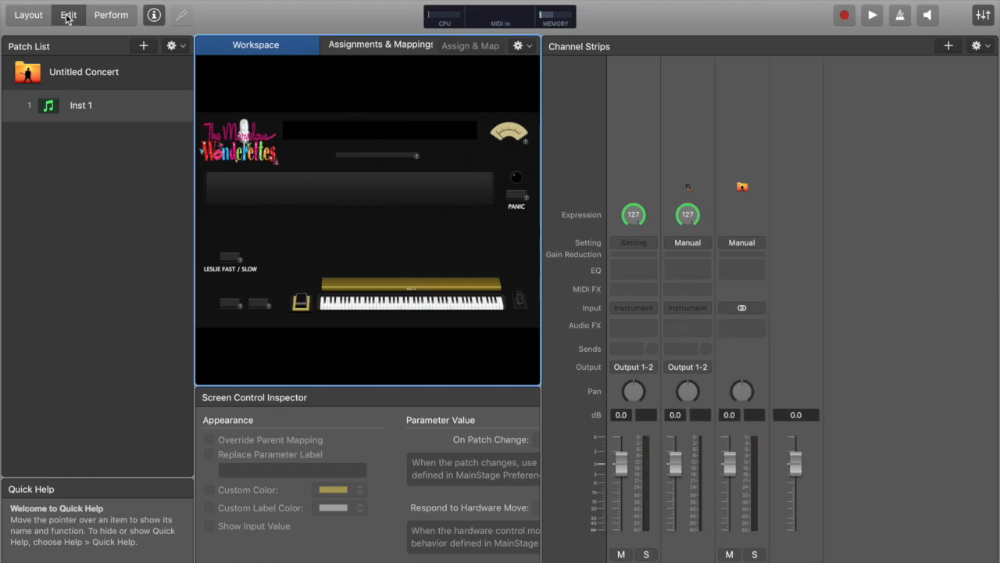
left_click(97, 75)
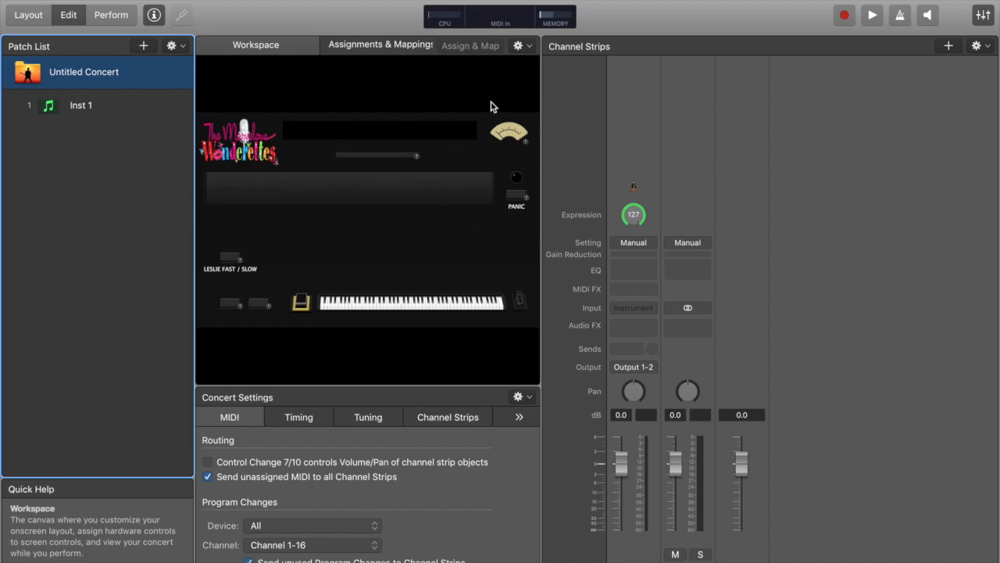
left_click_drag(542, 85, 841, 149)
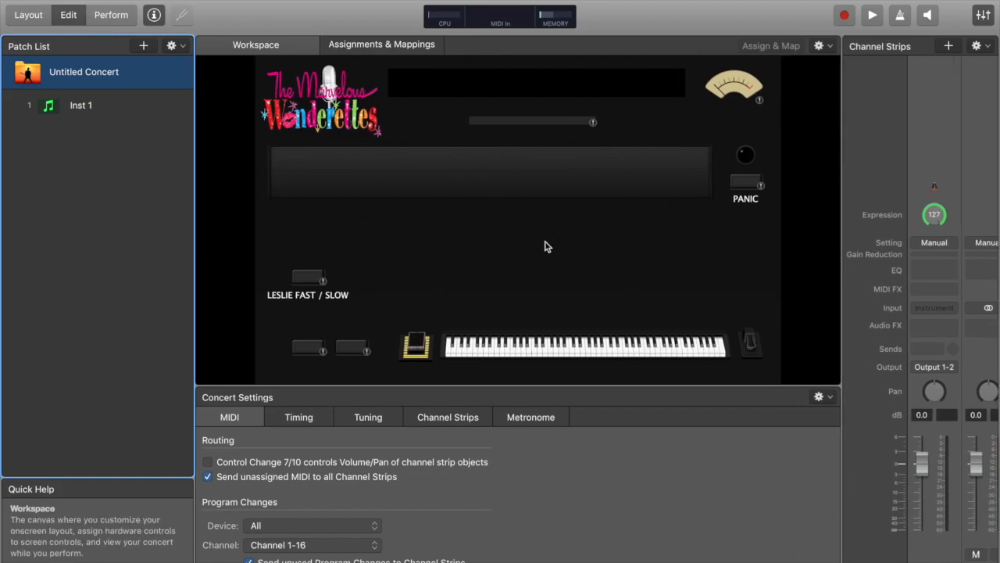
left_click(91, 105)
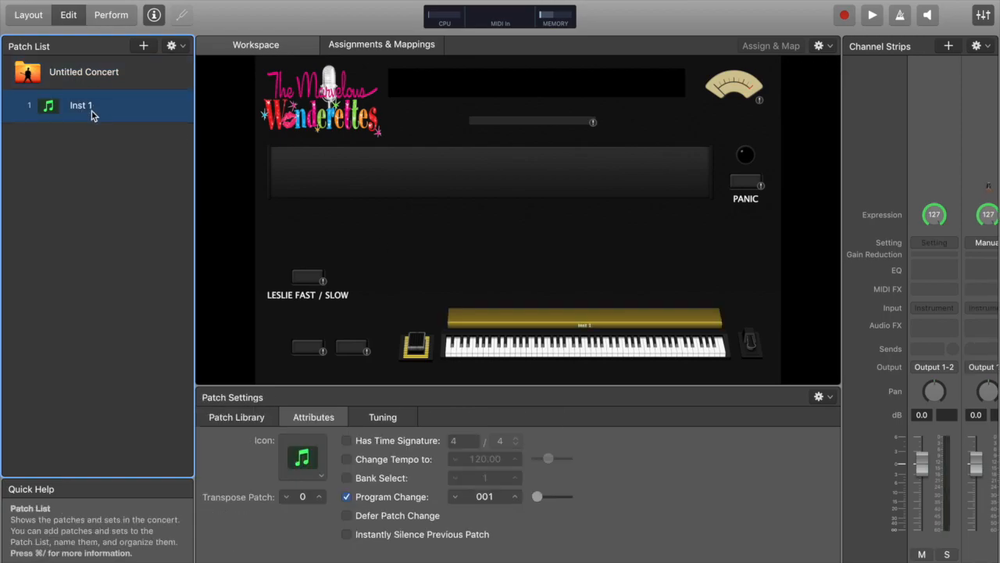
Select the concert, then map the wide top display to the Current Time action
left_click(69, 76)
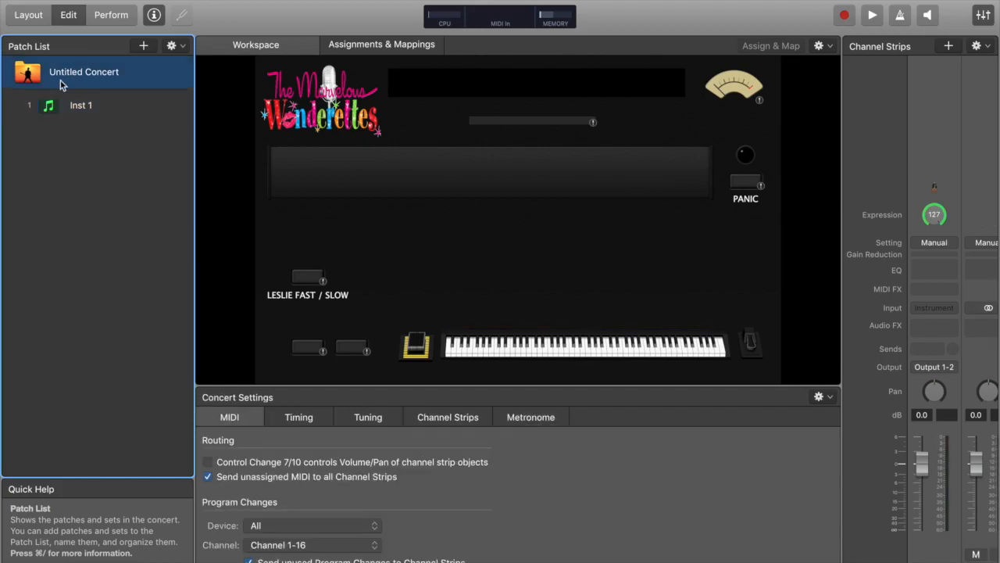
left_click(420, 86)
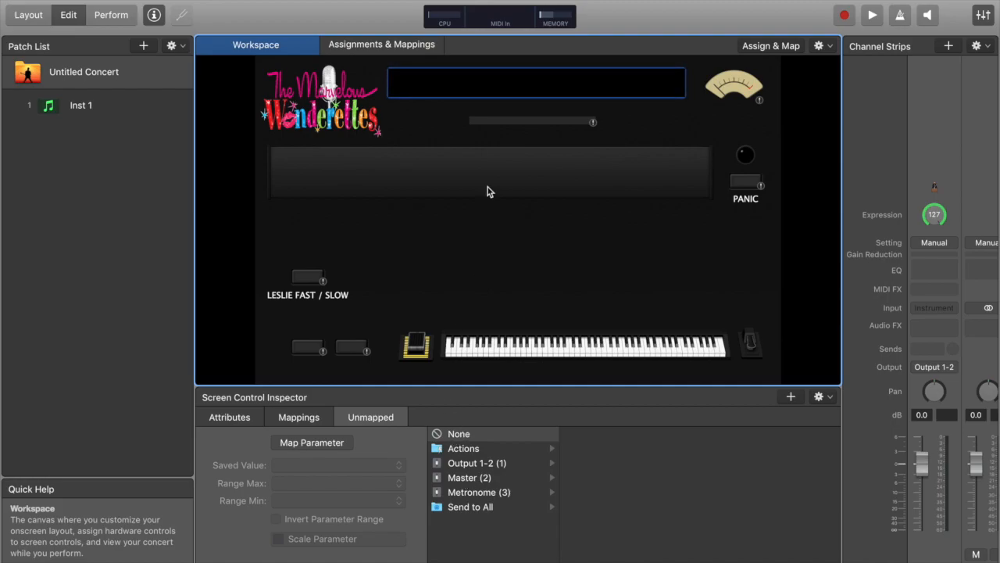
left_click(464, 449)
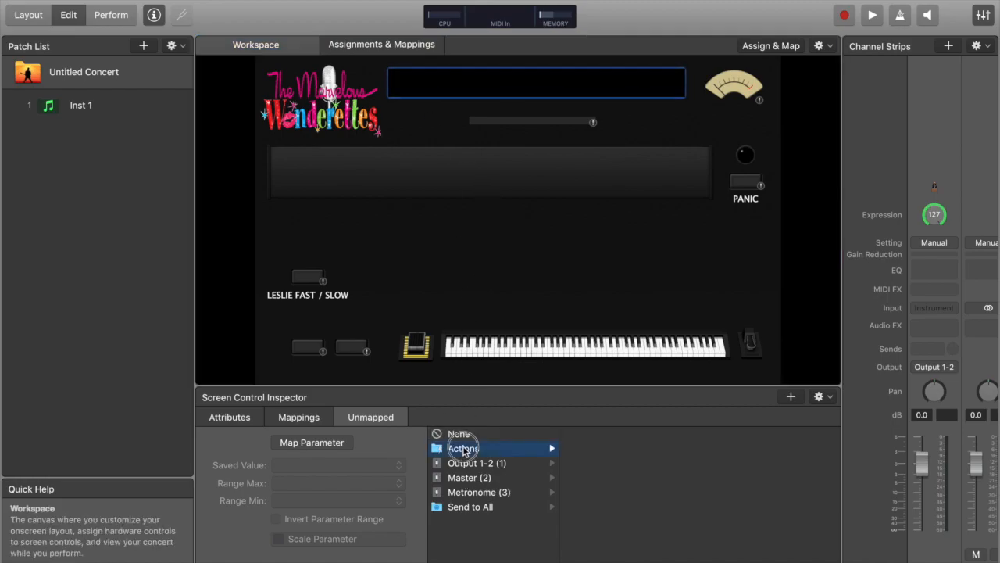
scroll(625, 515, "down", 10)
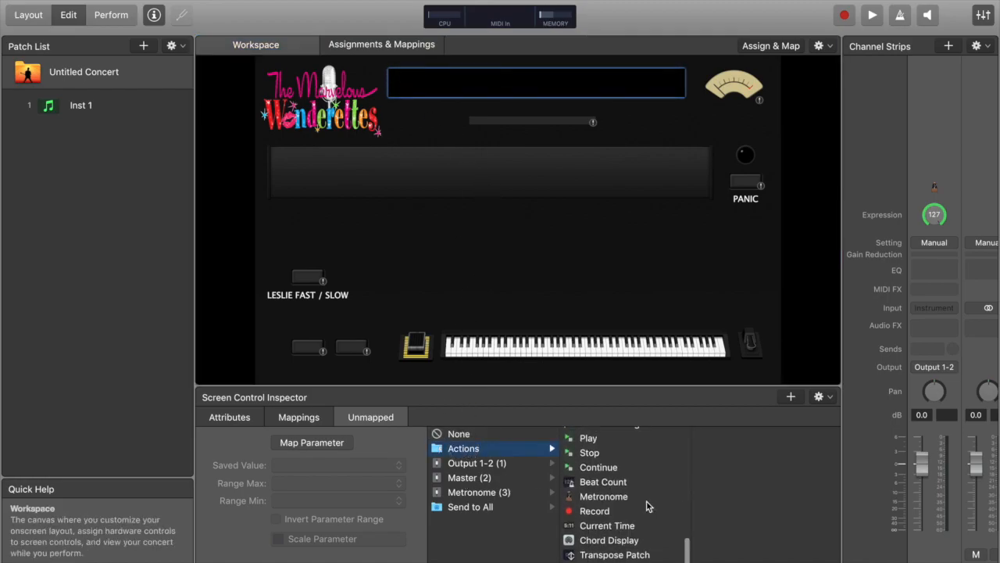
left_click(613, 527)
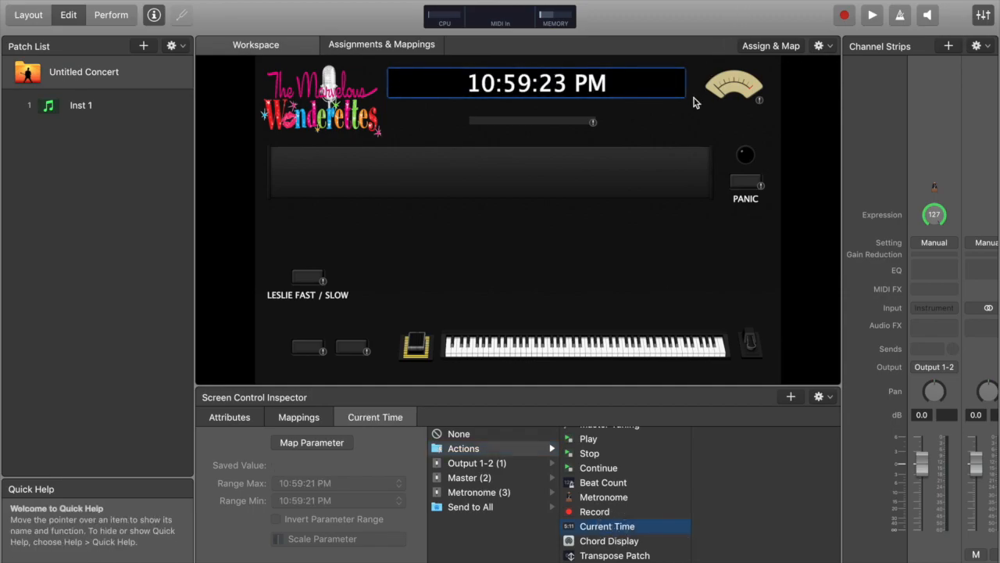
Map the VU meter to the CPU Load action
left_click(735, 83)
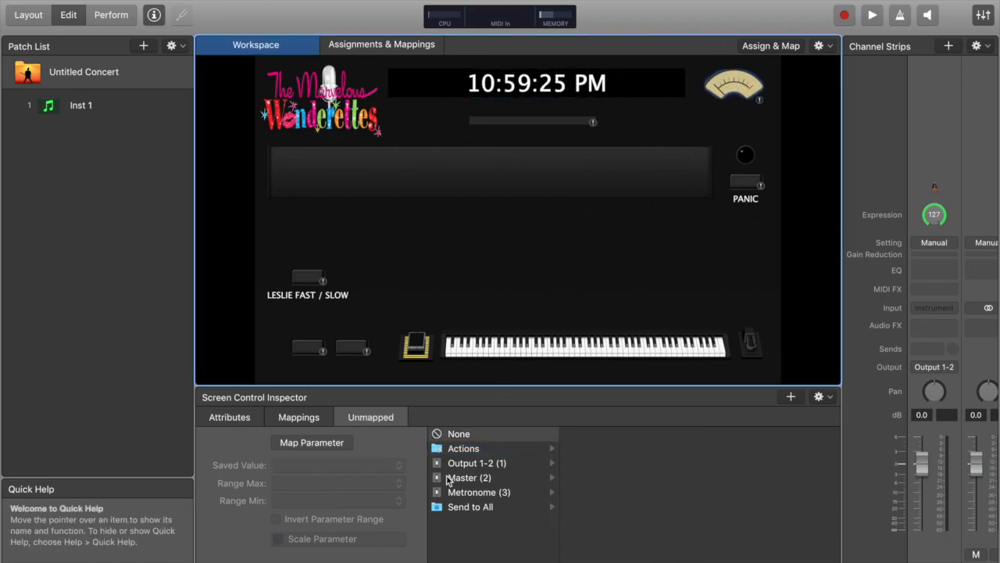
left_click(458, 450)
scroll(646, 487, "down", 4)
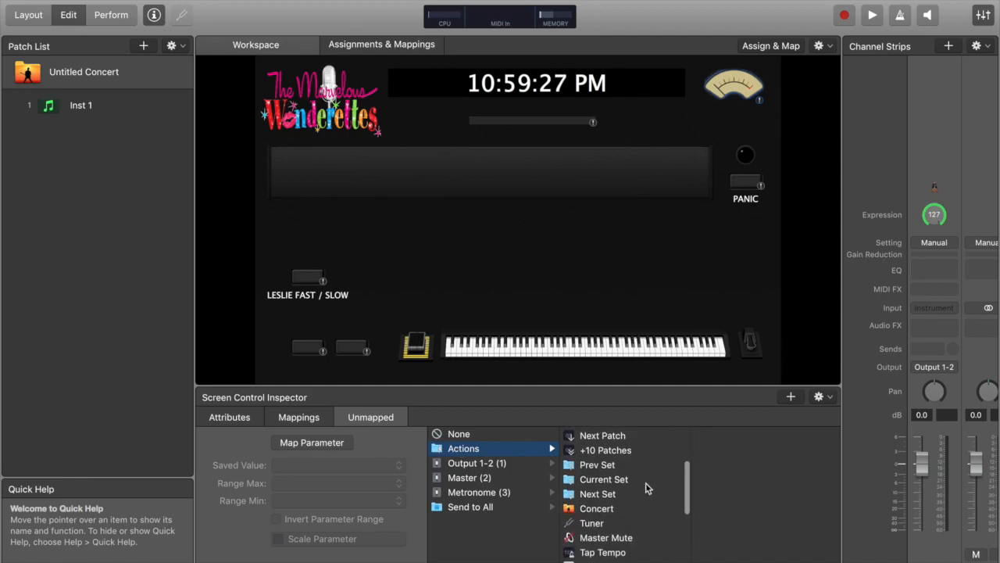
scroll(609, 536, "down", 3)
left_click(607, 546)
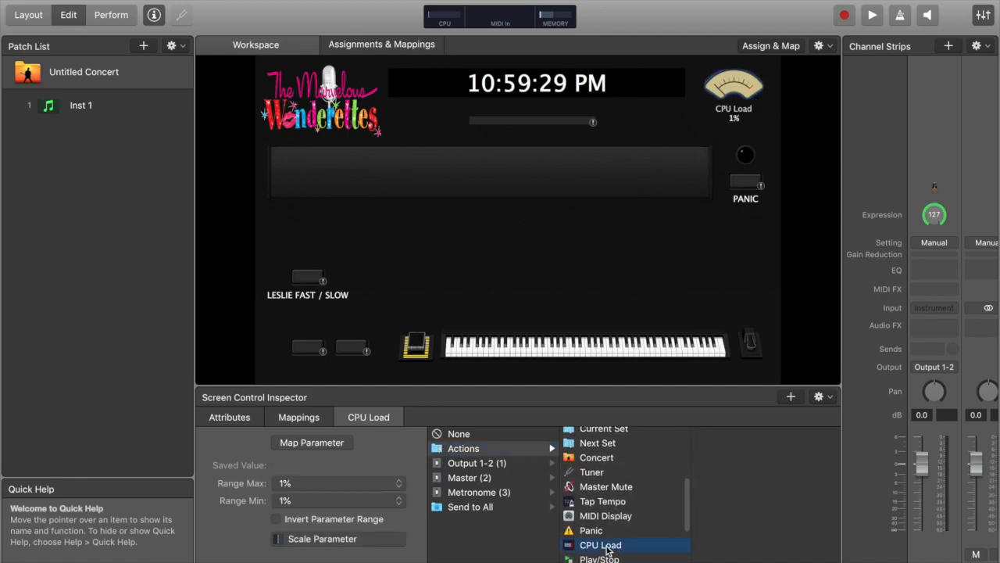
Map the horizontal meter to the Level of the Output 1-2 channel strip
left_click(506, 123)
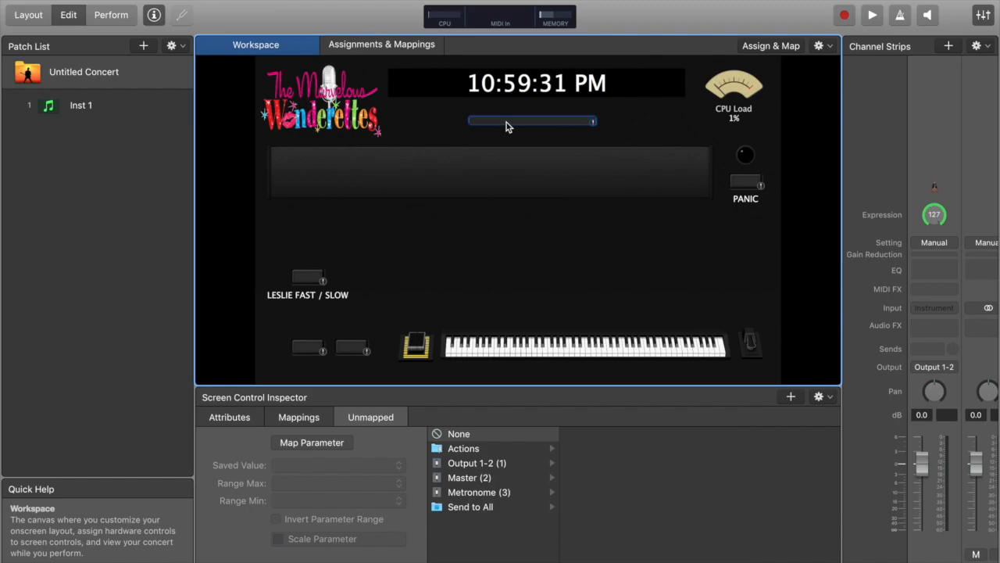
left_click(495, 449)
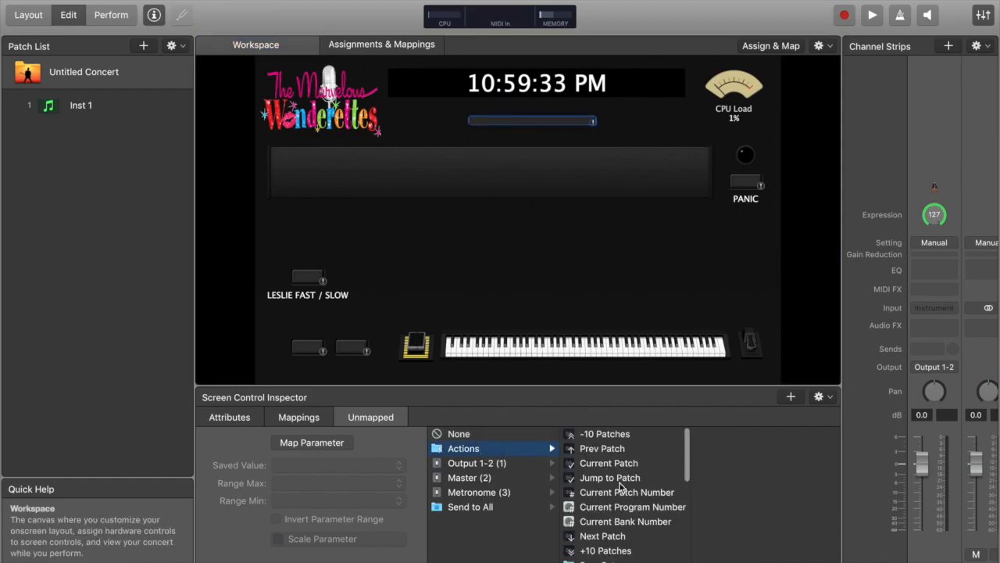
scroll(619, 486, "down", 6)
scroll(628, 528, "up", 1)
scroll(627, 528, "up", 5)
scroll(627, 528, "up", 3)
scroll(623, 516, "up", 8)
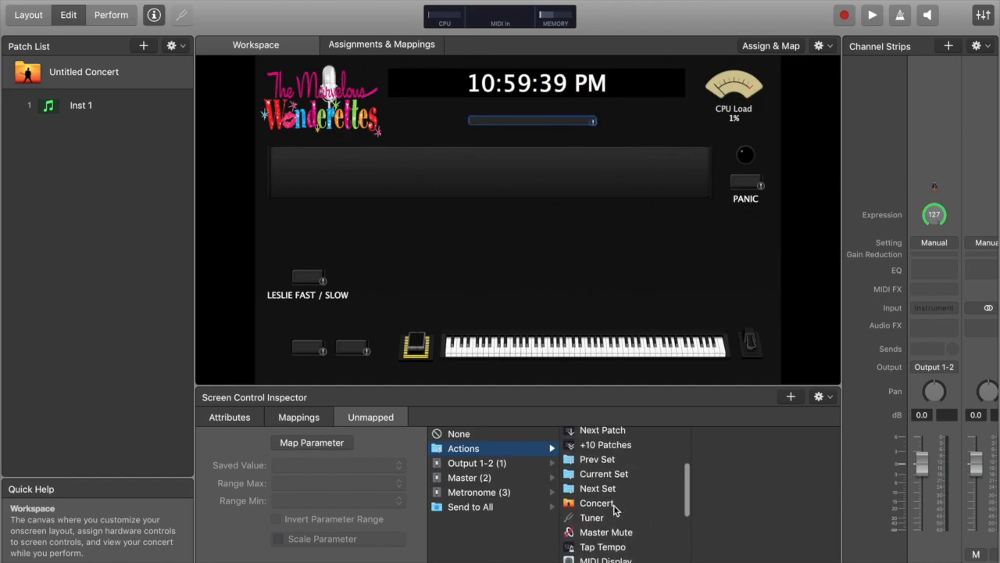
scroll(615, 509, "down", 10)
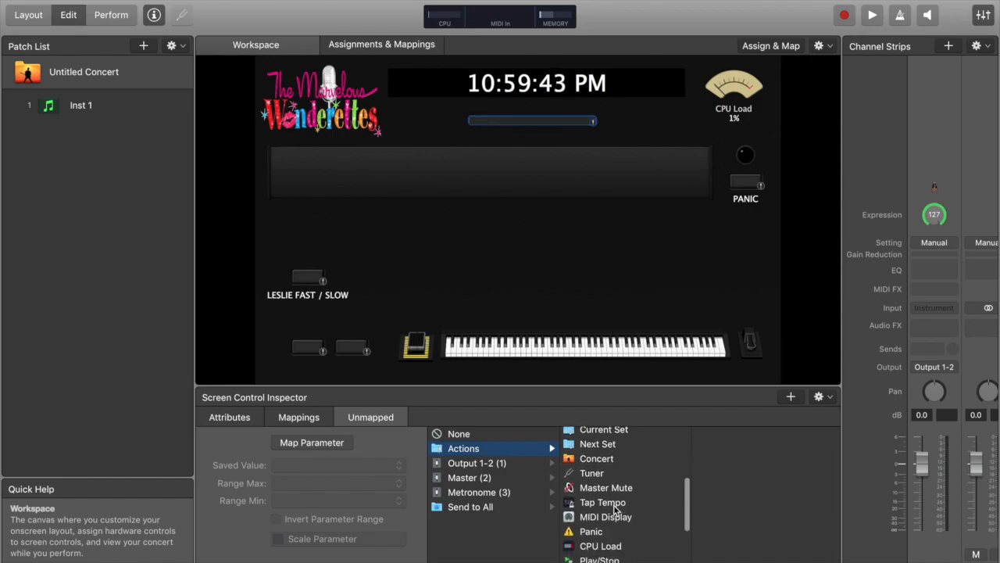
left_click(462, 465)
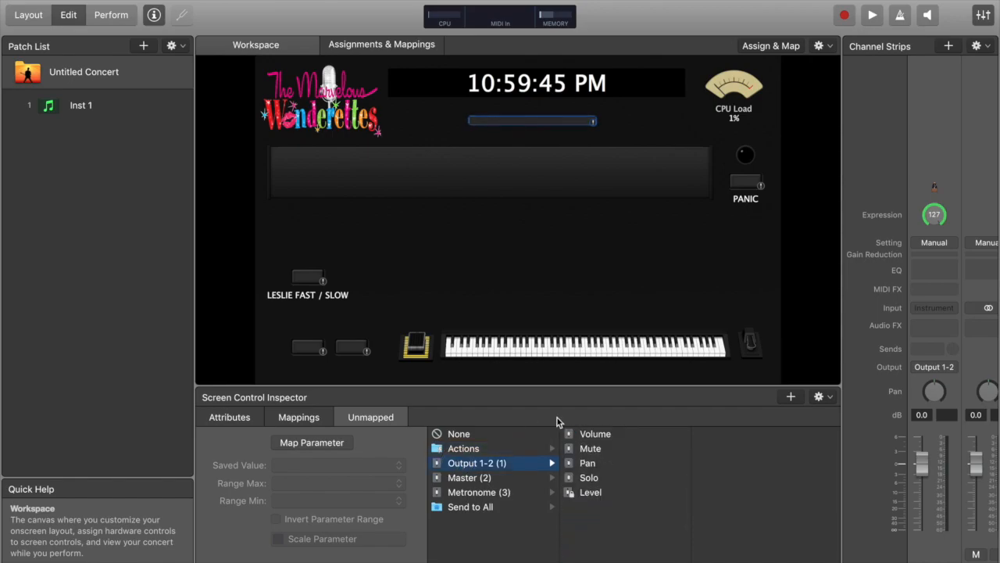
left_click(595, 492)
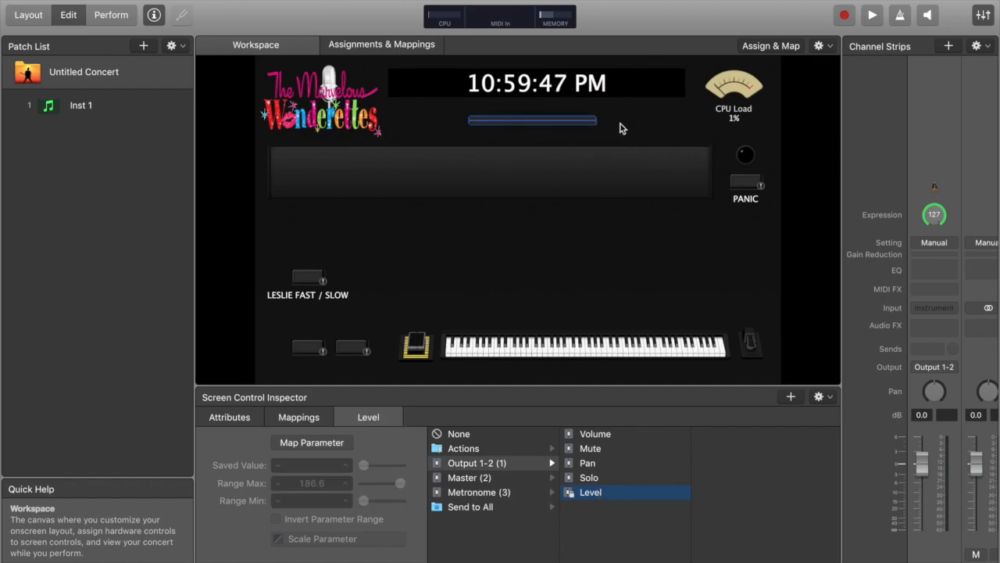
Map the PANIC button to the Panic action
left_click(748, 182)
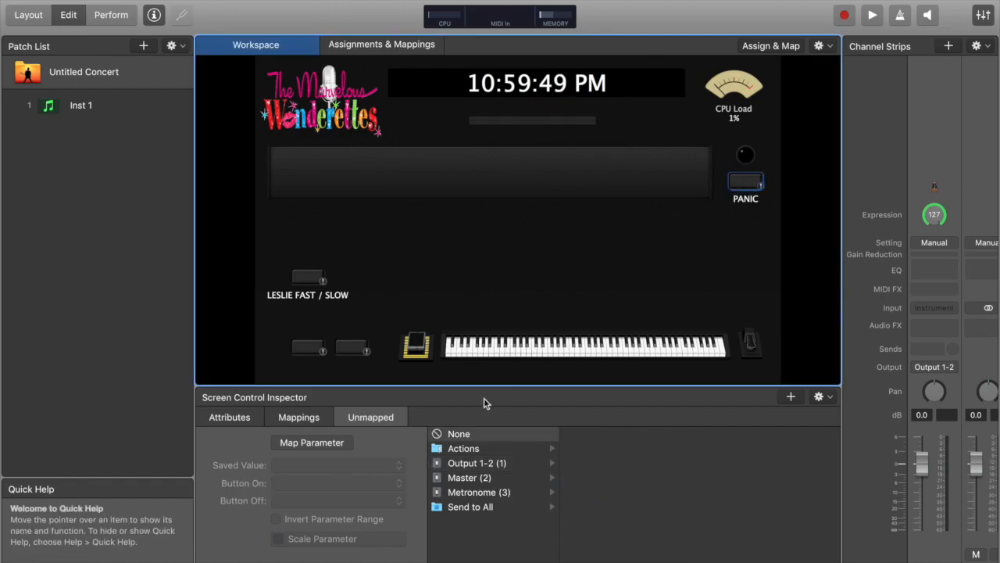
left_click(462, 448)
scroll(617, 485, "down", 4)
scroll(617, 485, "down", 3)
left_click(591, 543)
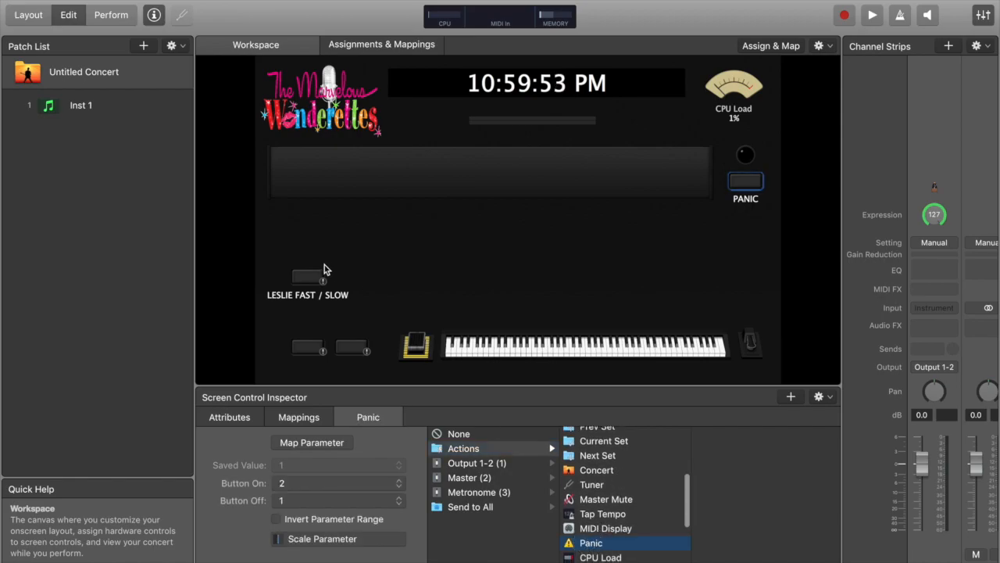
Map the two lower-left buttons to the Prev Patch and Next Patch actions
left_click(309, 351)
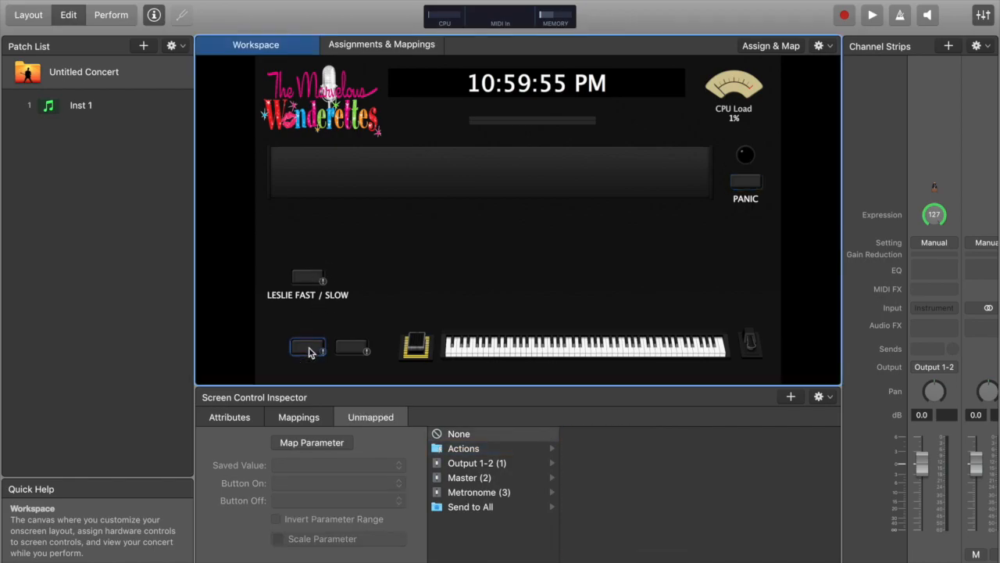
left_click(464, 448)
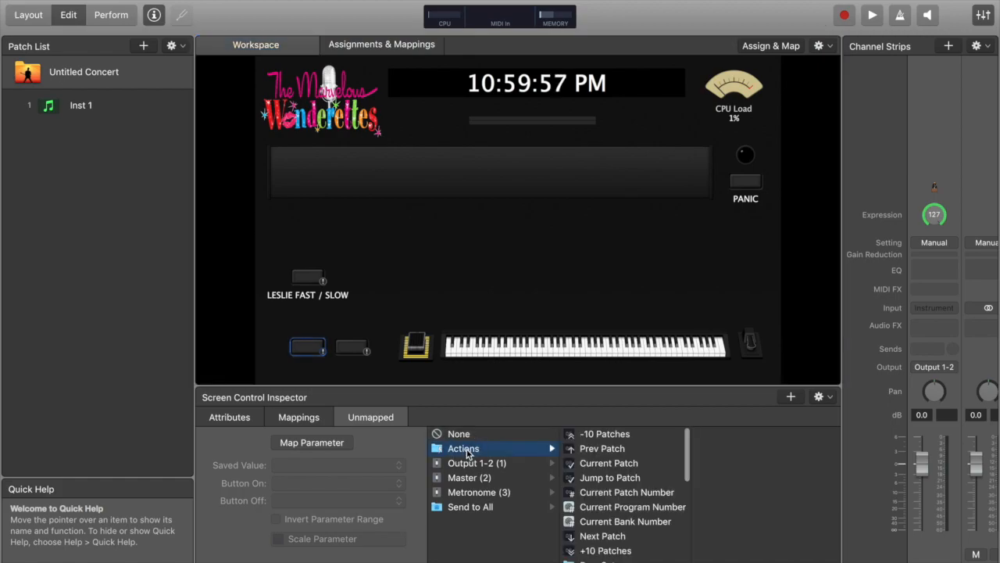
left_click(606, 448)
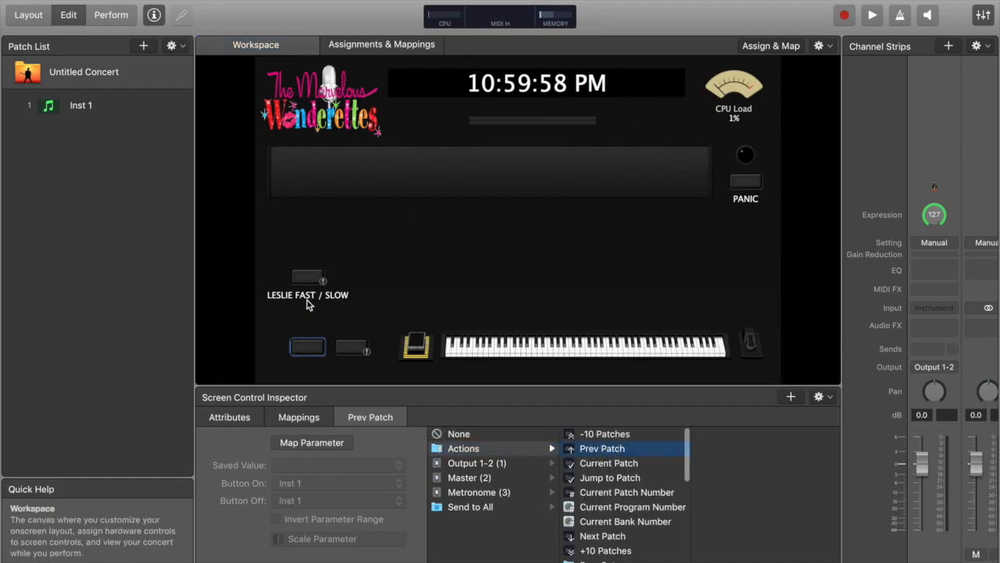
left_click(352, 348)
left_click(482, 450)
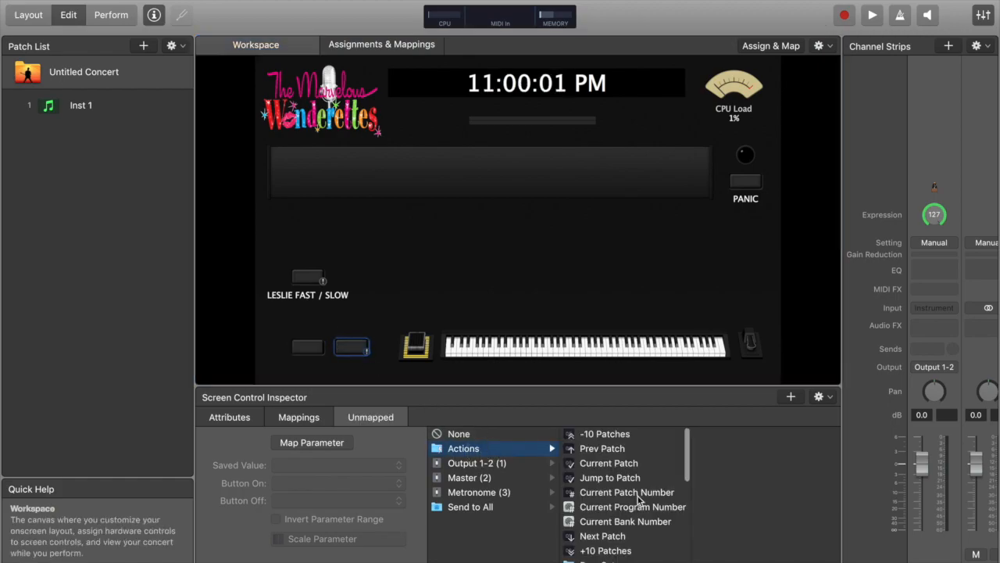
left_click(617, 539)
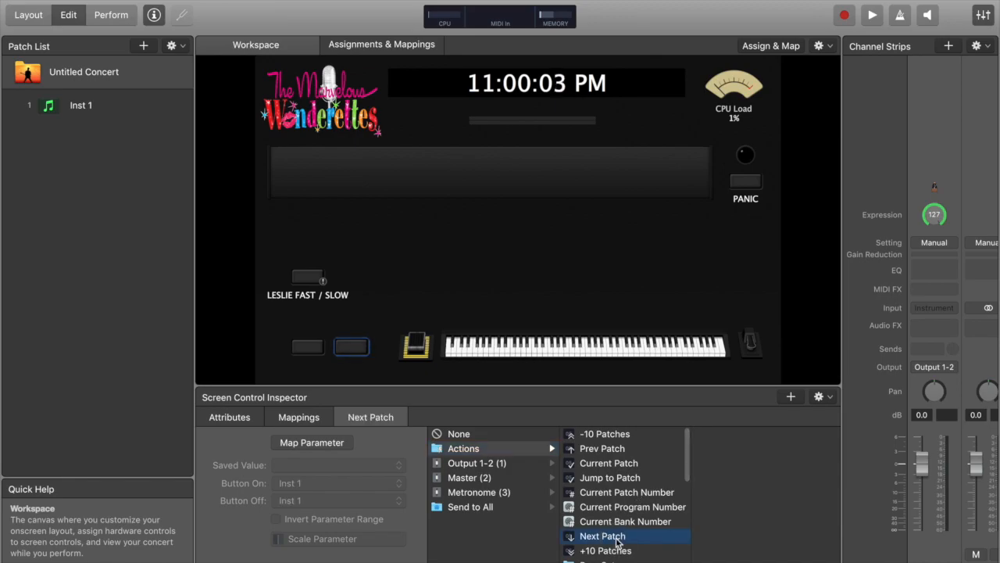
Map the LESLIE FAST / SLOW button to Send to All, ASSIGN Destinations, 18 (General #3)
left_click(306, 277)
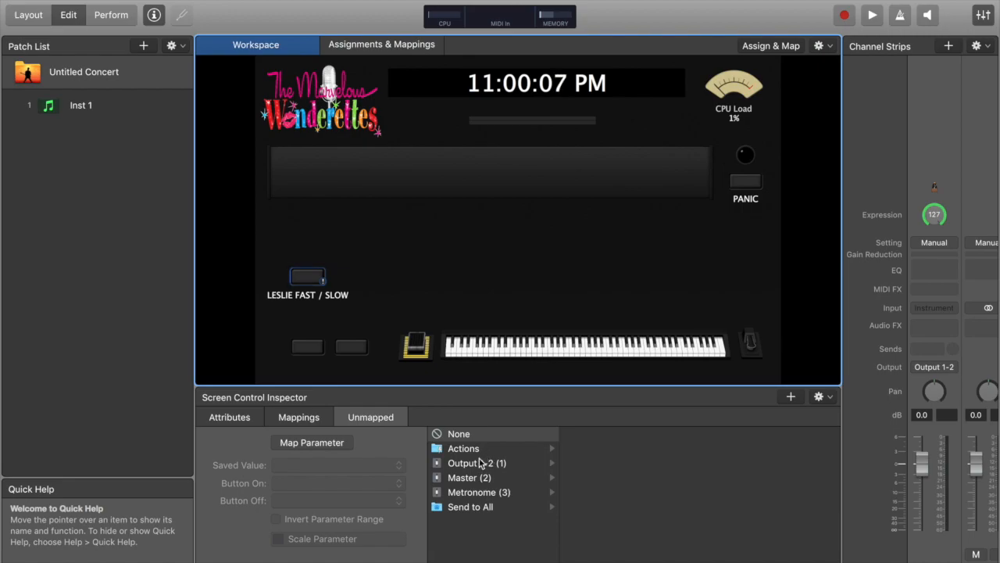
left_click(469, 508)
left_click(597, 435)
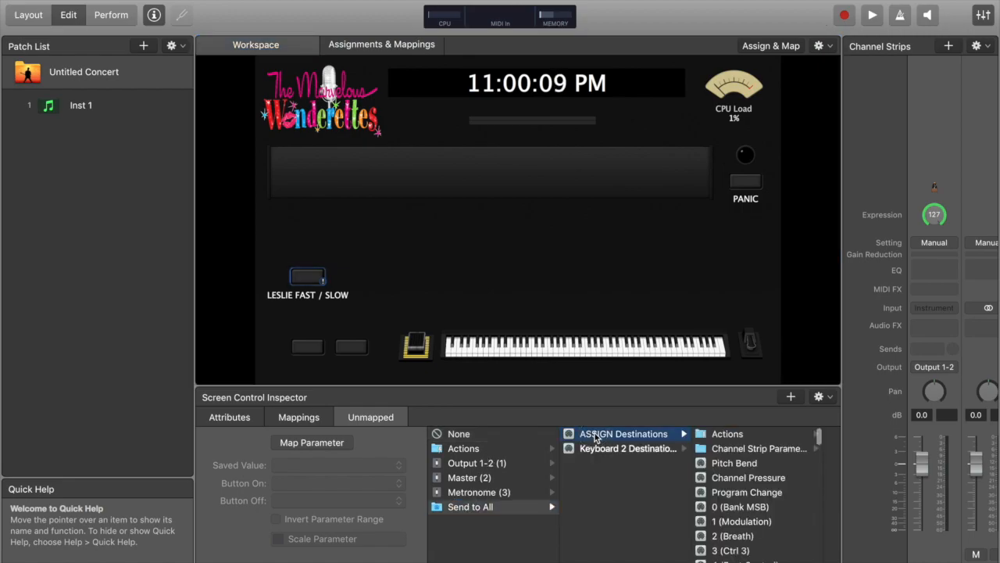
scroll(731, 461, "down", 7)
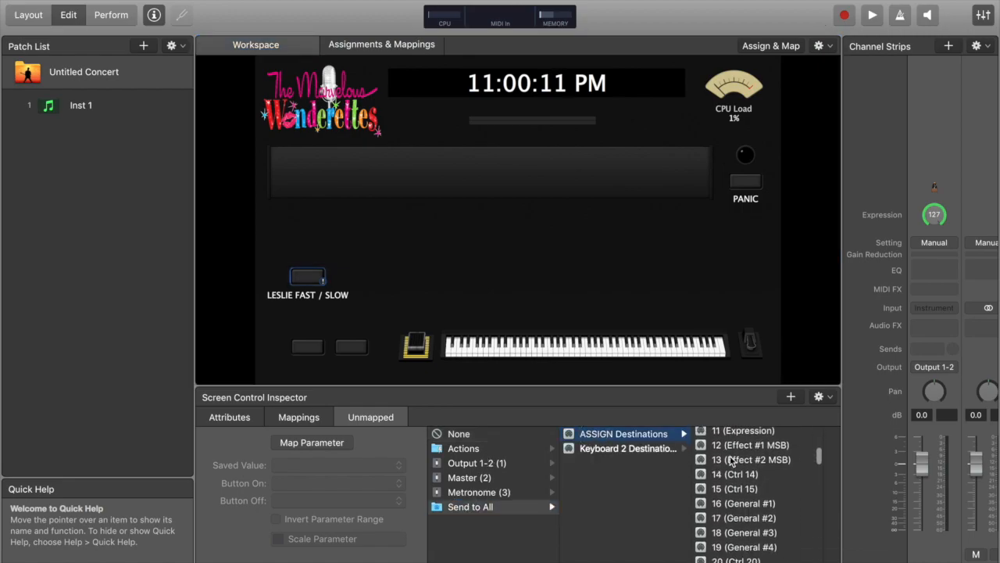
left_click(722, 479)
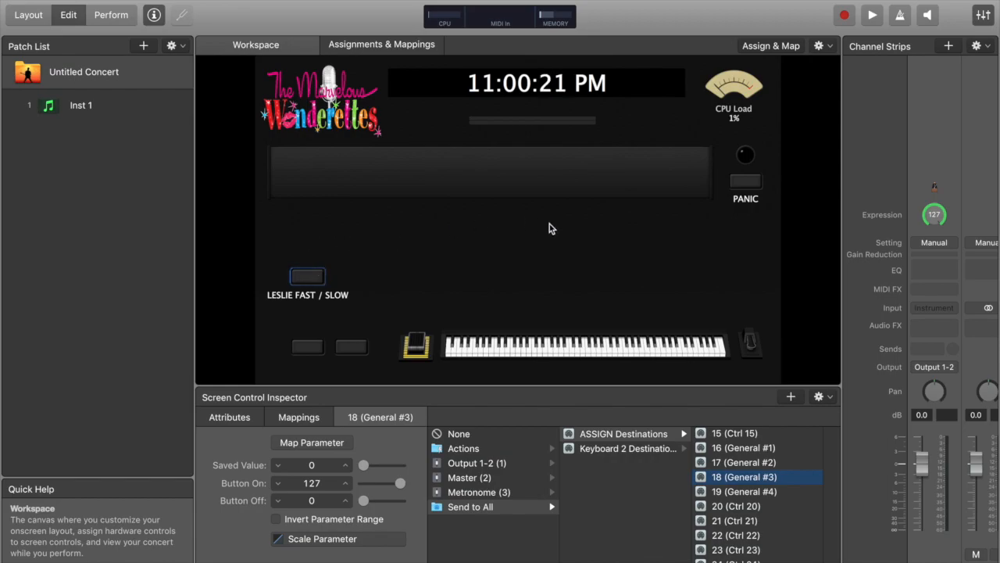
Map the large display's lower line to Current Set and its upper line to Current Patch
left_click(346, 186)
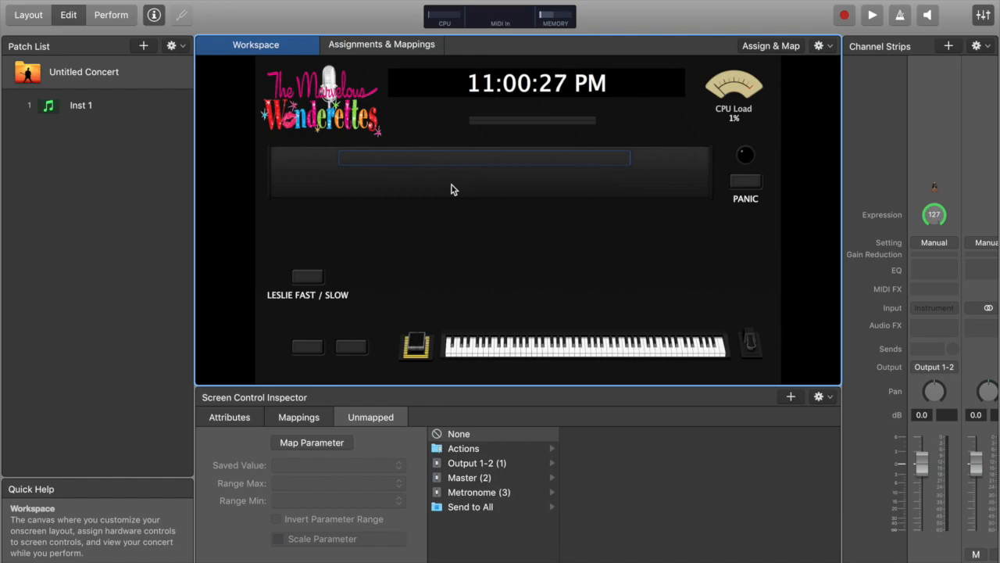
left_click(468, 448)
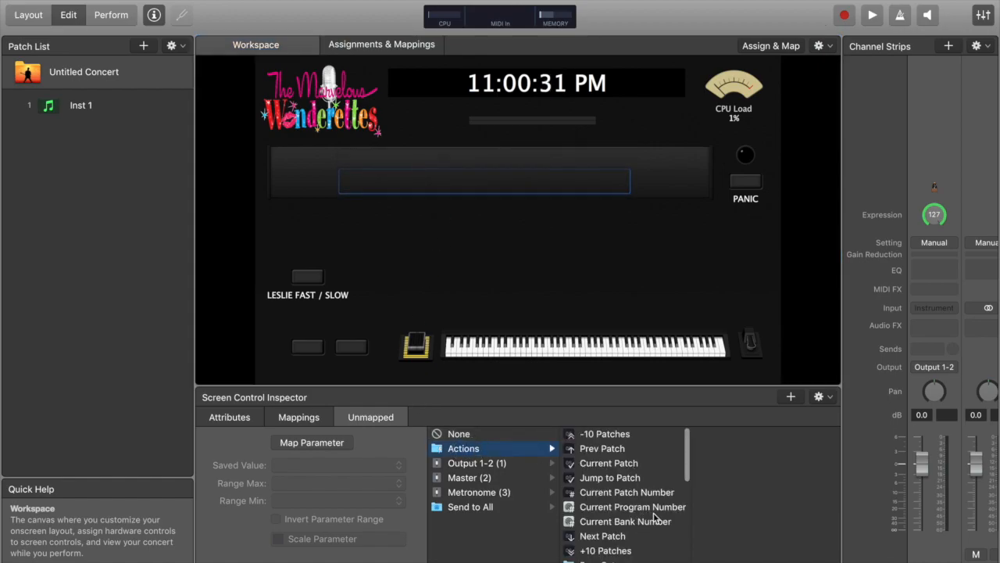
scroll(648, 516, "down", 2)
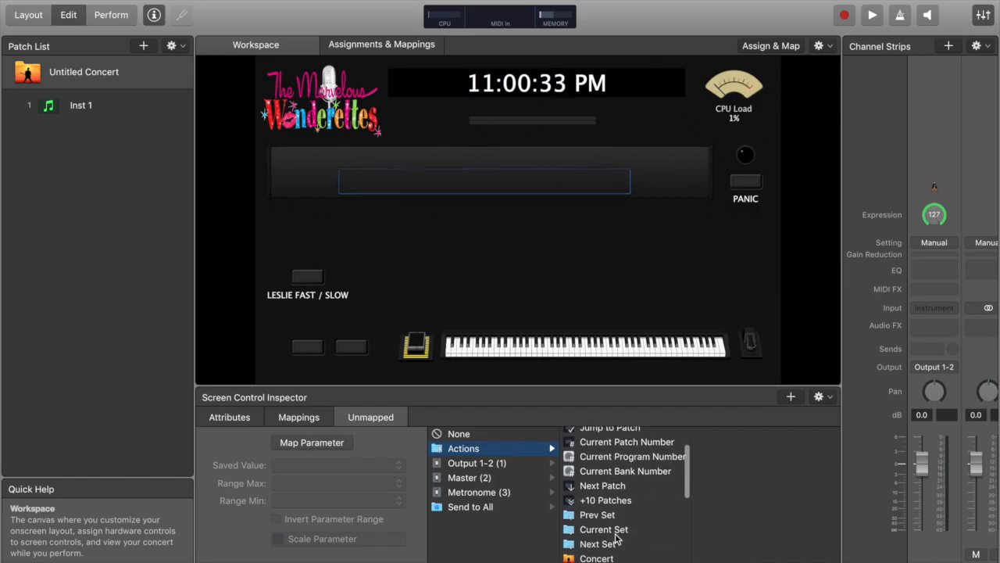
left_click(603, 529)
left_click(482, 160)
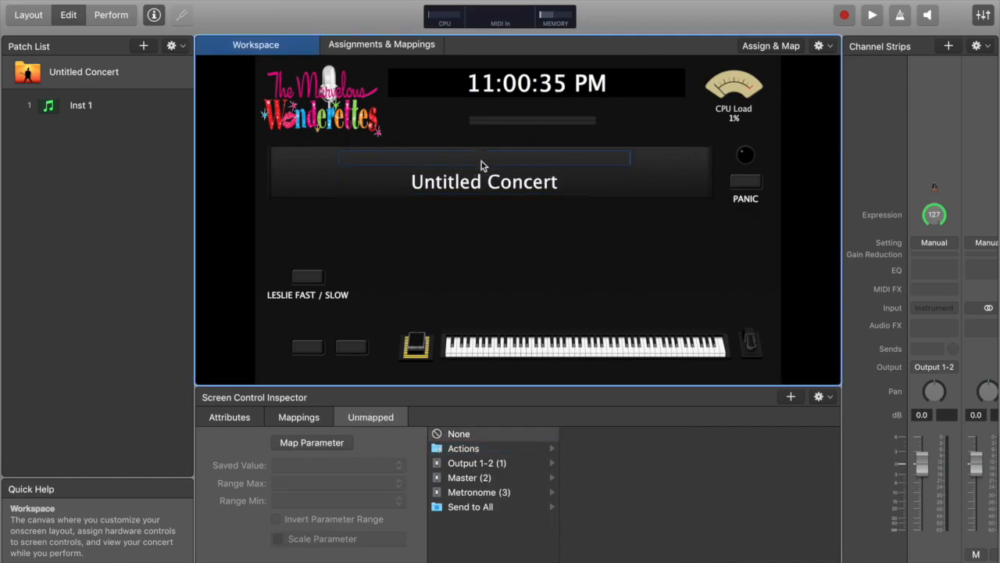
left_click(480, 448)
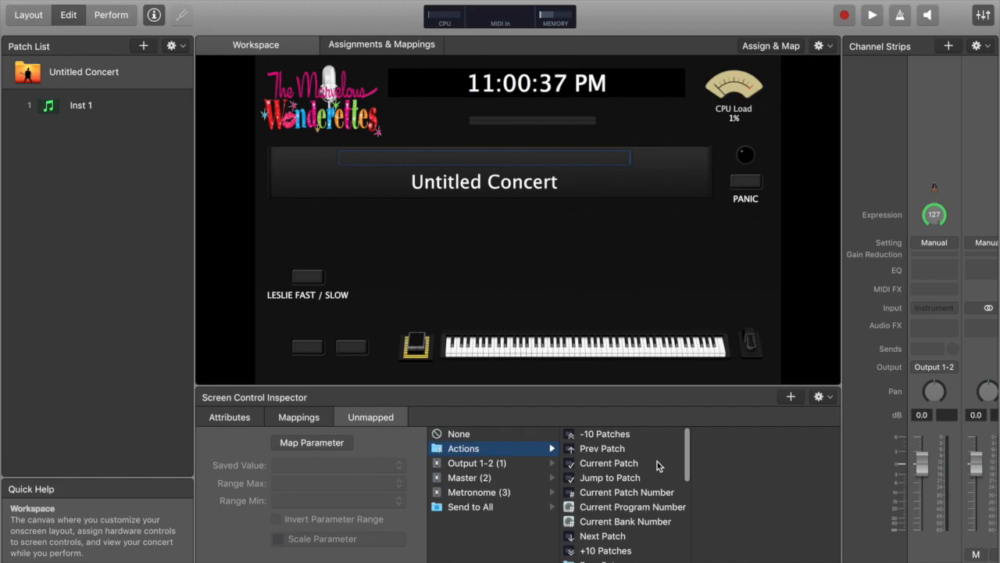
left_click(624, 464)
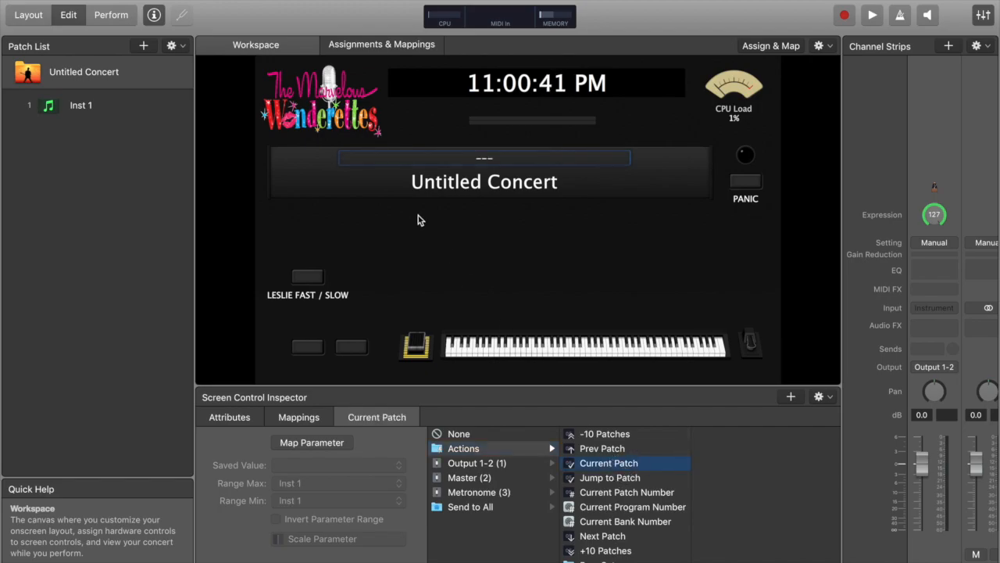
Check the large display's mapping and its panel background settings
left_click(435, 184)
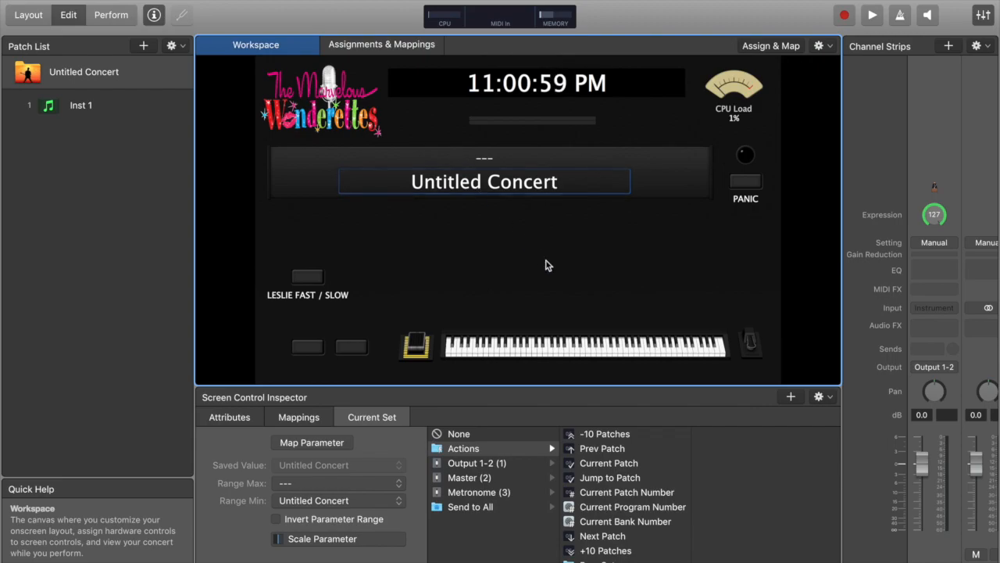
left_click(547, 265)
left_click(437, 164)
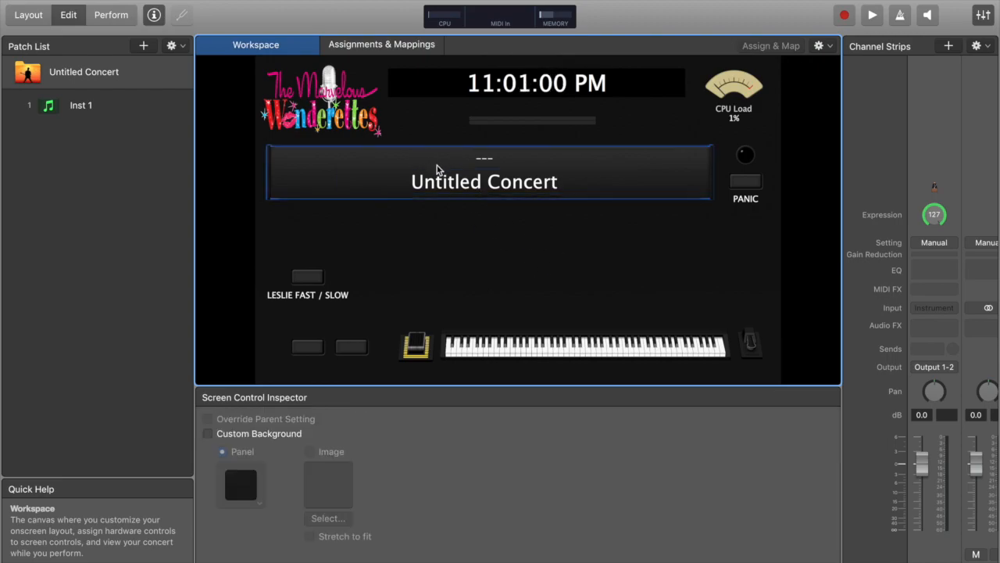
Select the concert and switch to the show's sound-cue document listing the required patches
left_click(80, 70)
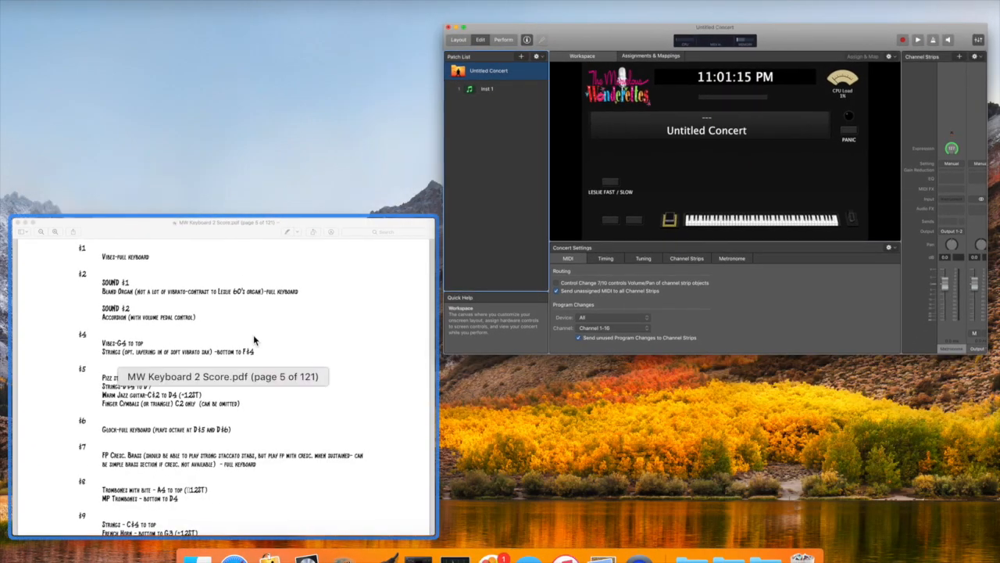
left_click(254, 336)
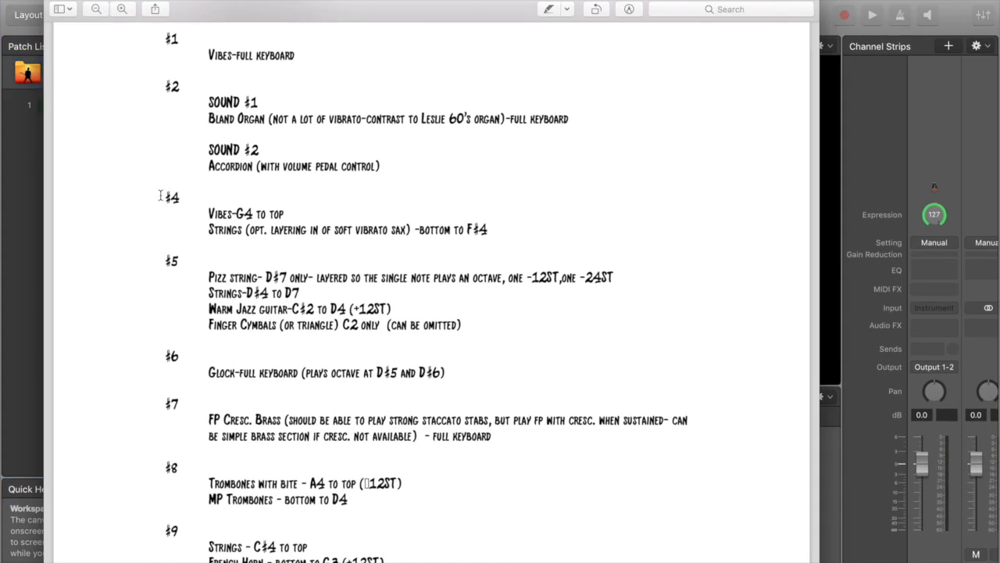
Review the patch cues and the song list in the score document
left_click_drag(154, 265, 384, 337)
left_click(182, 297)
scroll(181, 297, "up", 10)
scroll(182, 297, "up", 5)
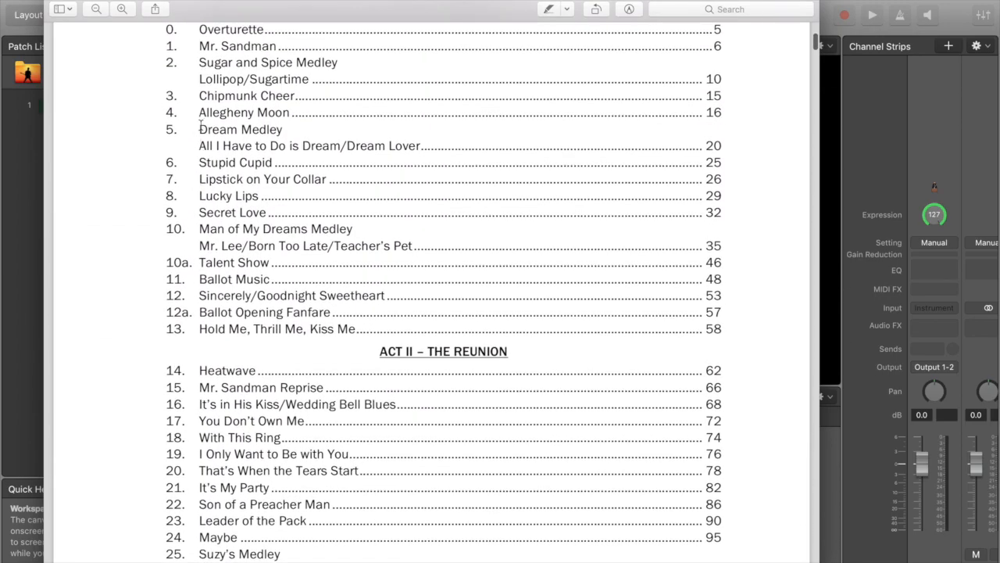
left_click_drag(200, 127, 263, 130)
left_click(252, 143)
Create a new set in the concert and name it #5 Dream Medley
left_click(19, 233)
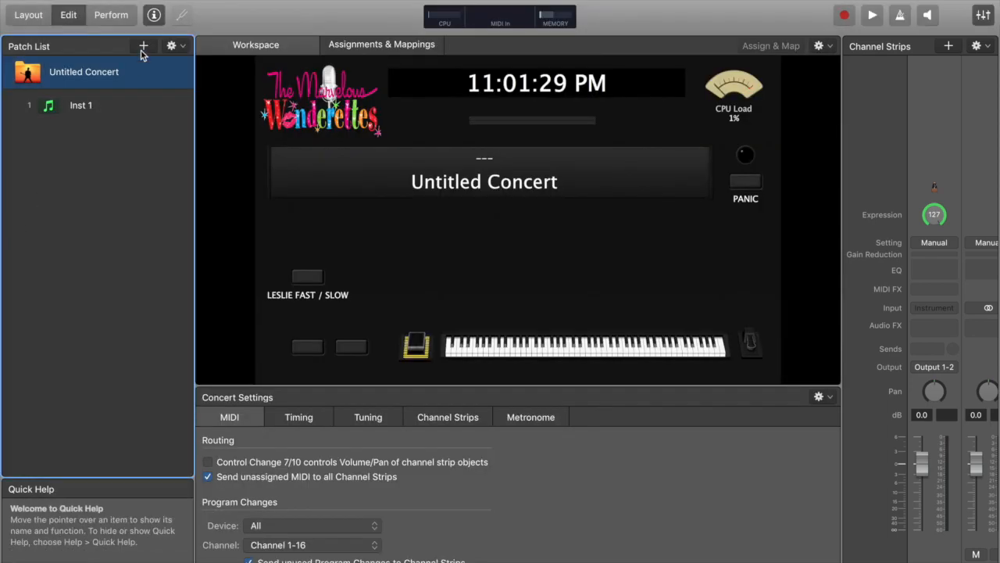
left_click(80, 110)
left_click(79, 74)
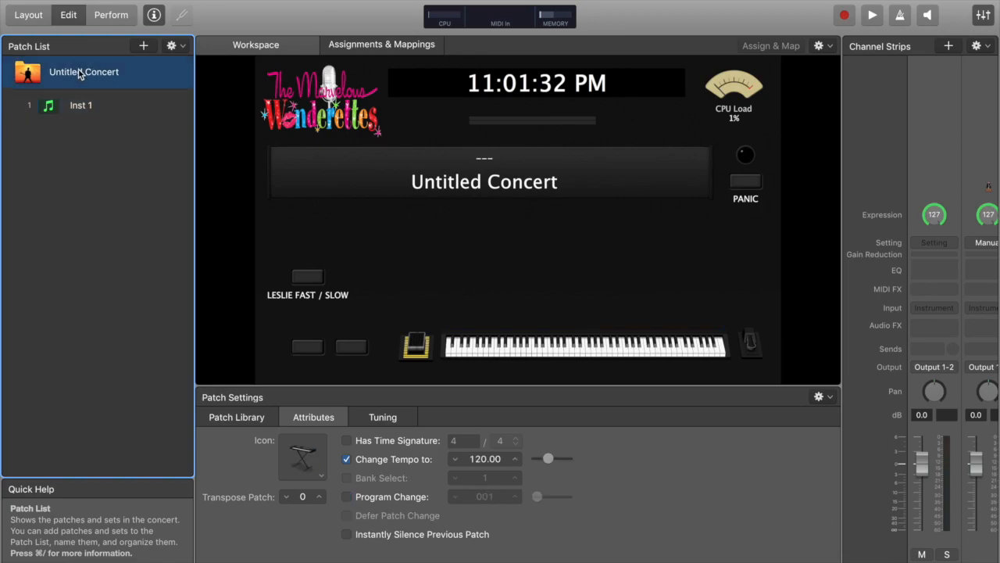
left_click(172, 45)
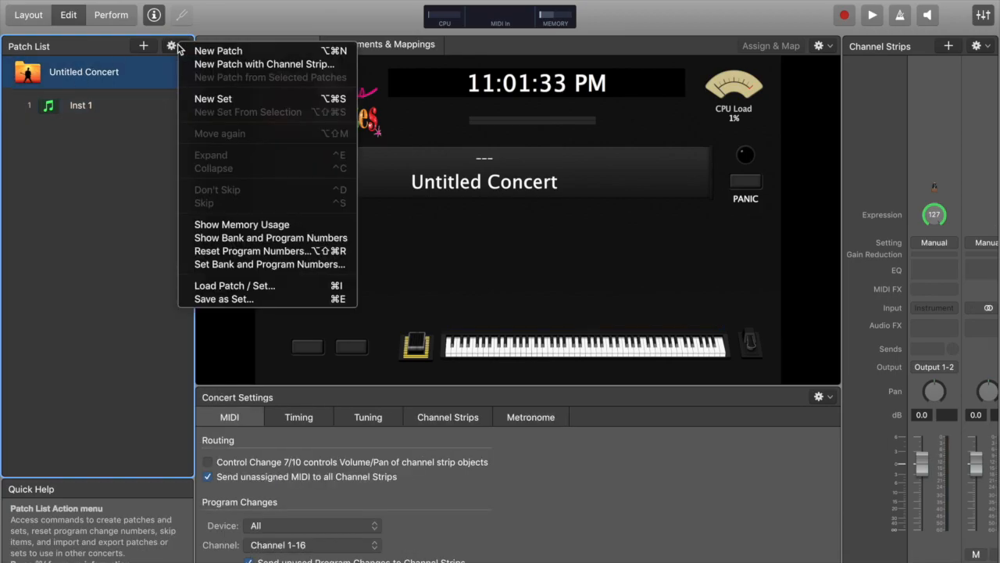
left_click(207, 99)
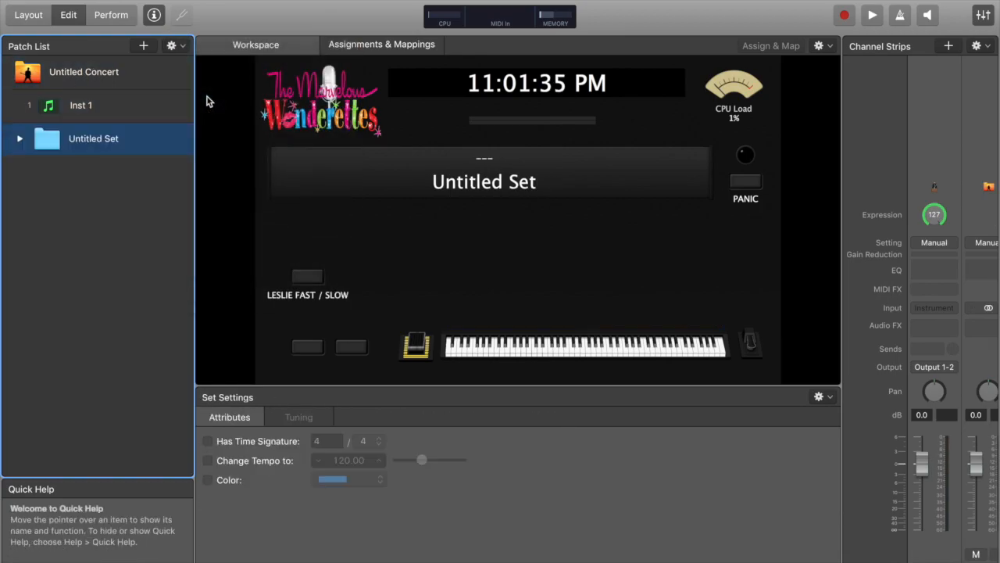
double_click(88, 141)
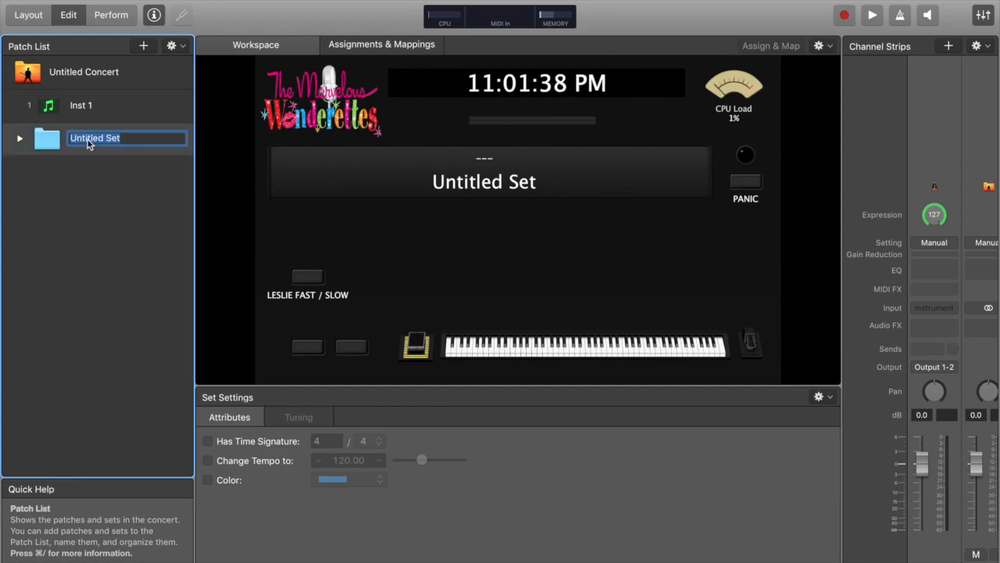
type("#5 Dream Medley")
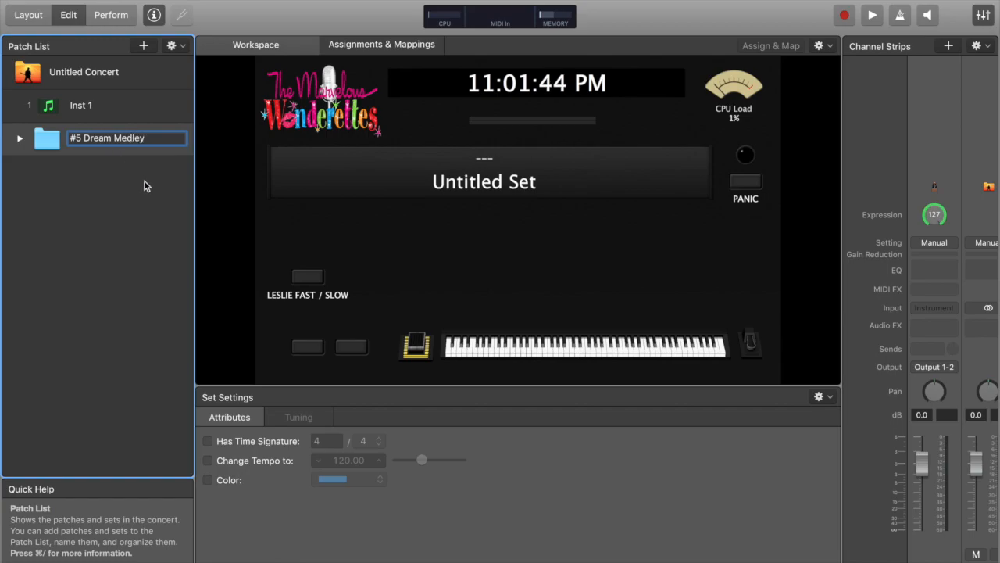
key("Return")
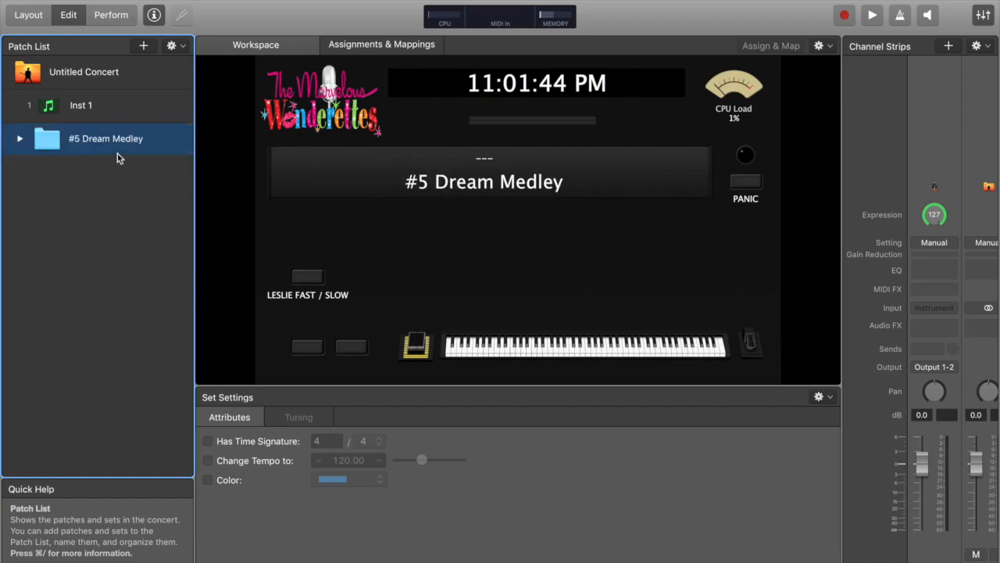
Move the Inst 1 patch into the #5 Dream Medley set
left_click_drag(49, 105, 49, 141)
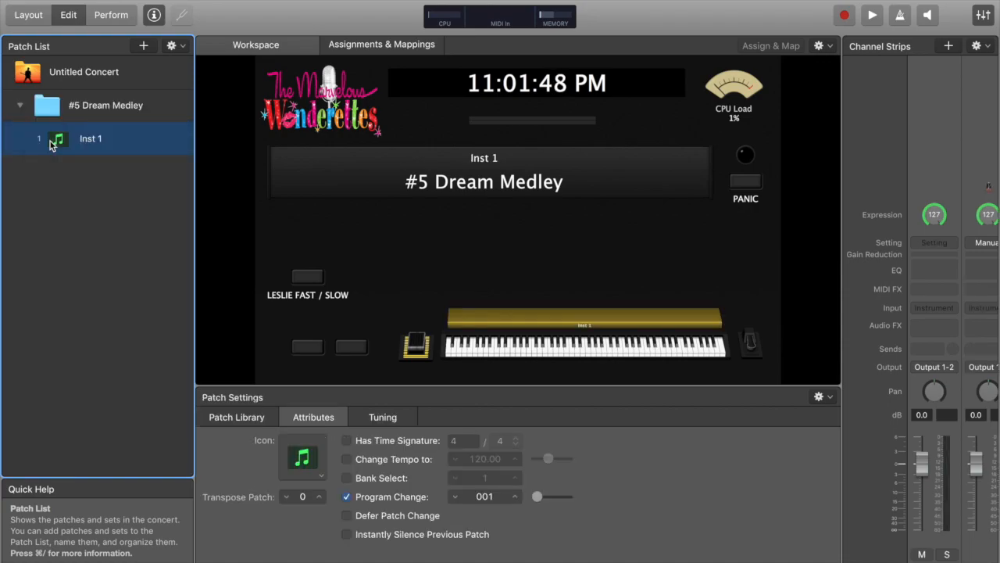
key("Return")
left_click(71, 250)
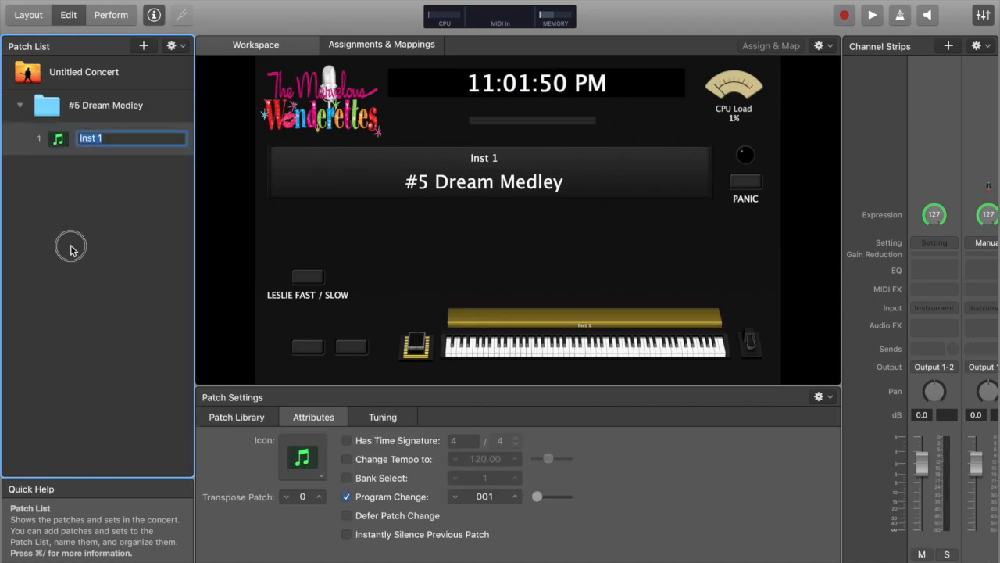
Review the #5 Dream Medley sound cues in the score document
key("ctrl+Up")
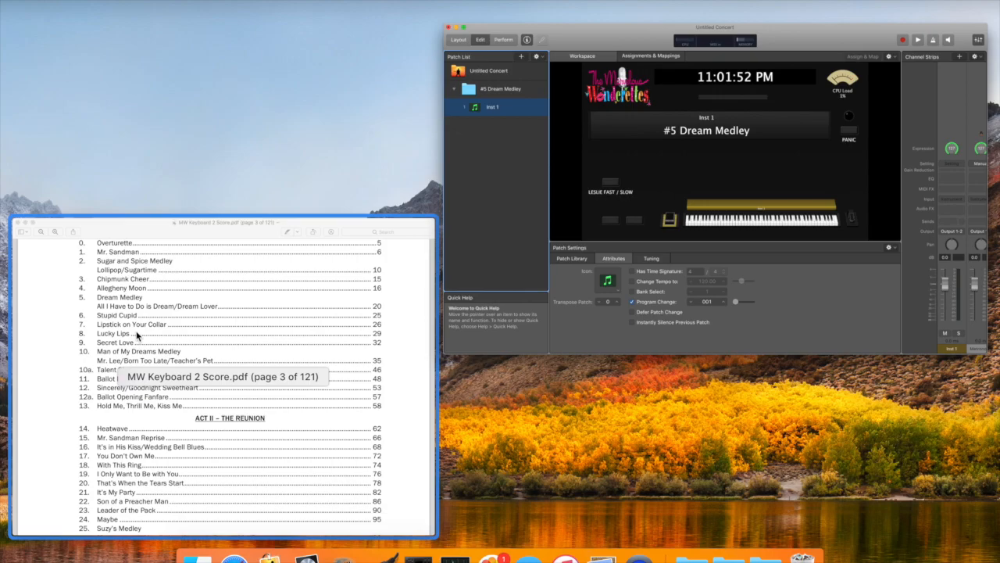
left_click(136, 333)
scroll(261, 283, "down", 10)
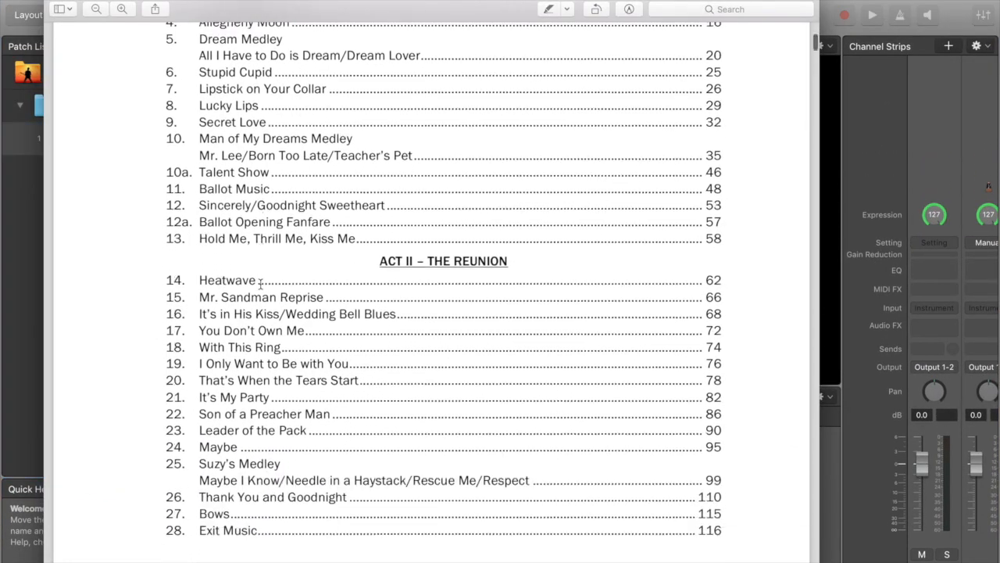
scroll(260, 283, "down", 15)
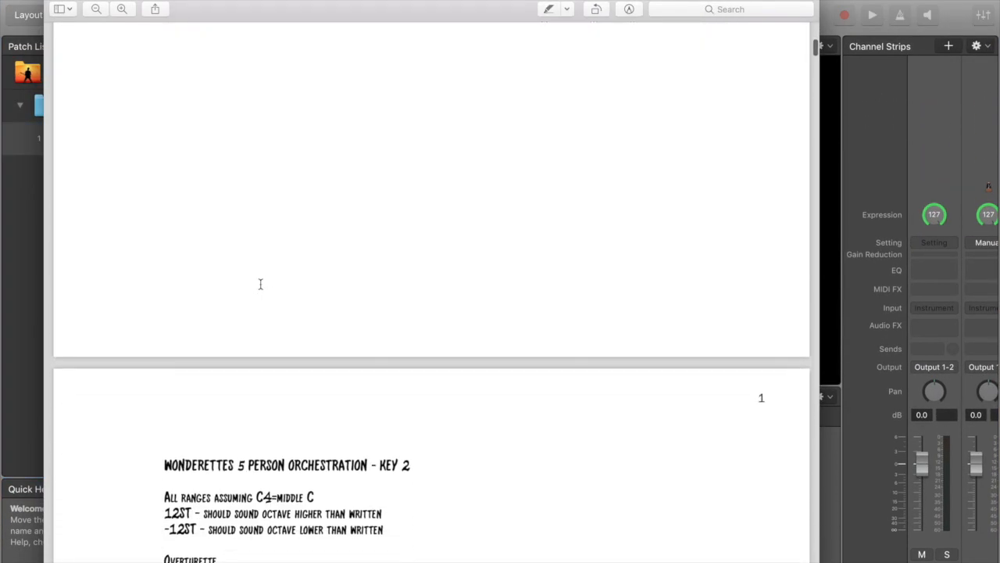
scroll(260, 285, "up", 5)
scroll(237, 253, "down", 1)
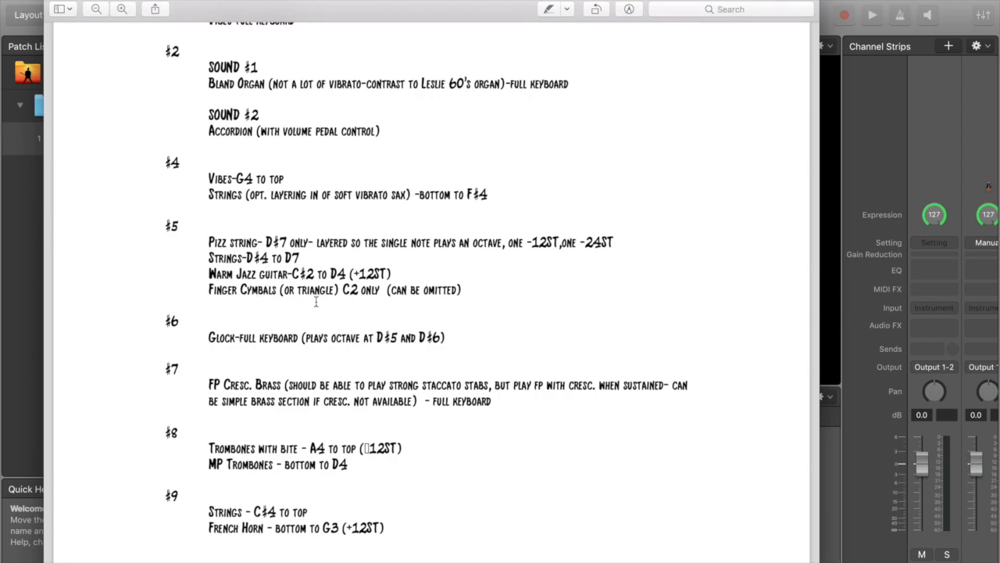
key("ctrl+Up")
left_click(470, 172)
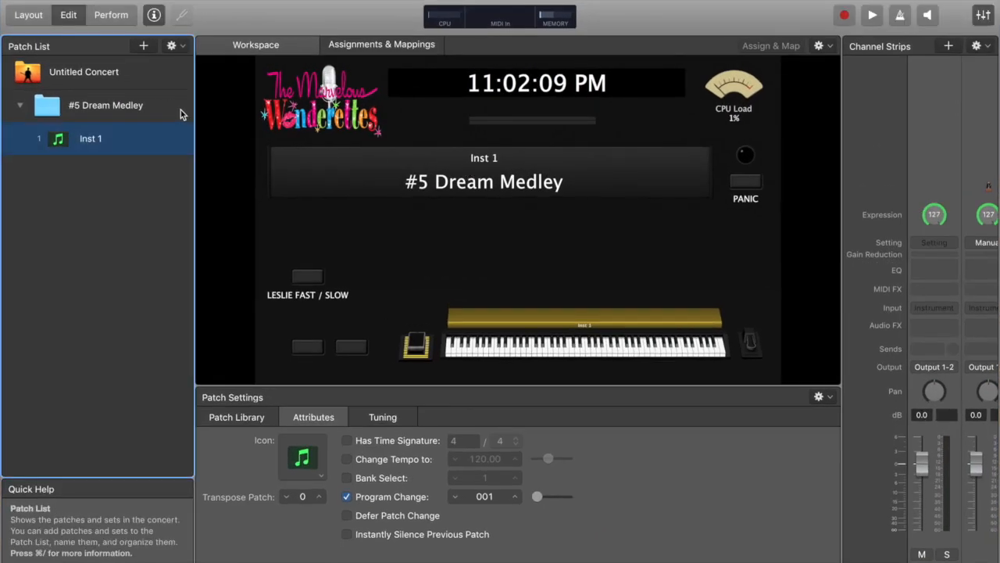
Rename the patch to Strings, Guitar, Triangle
double_click(92, 138)
type("Strings, Guitar 1riangle")
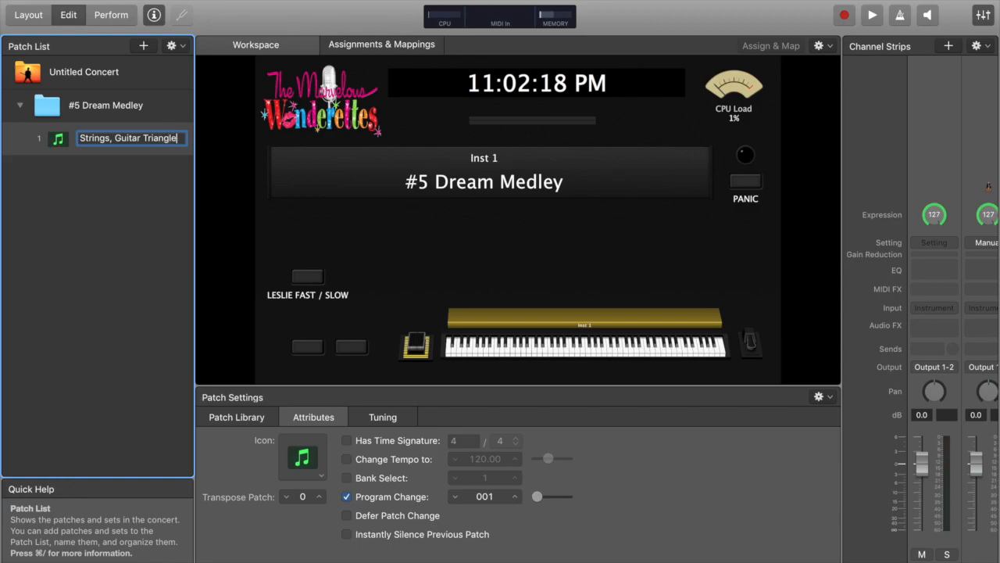
key("Return")
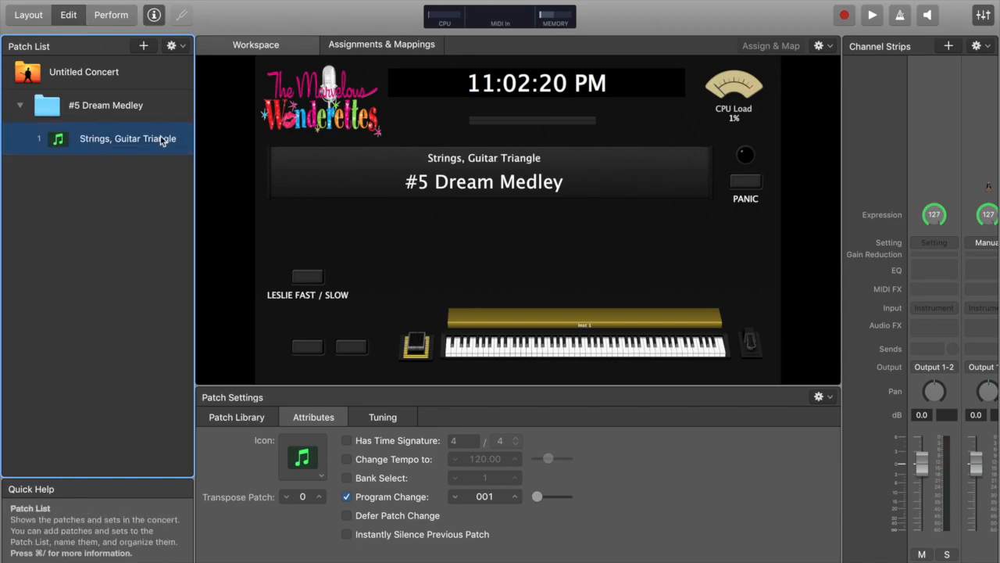
double_click(134, 138)
left_click(140, 138)
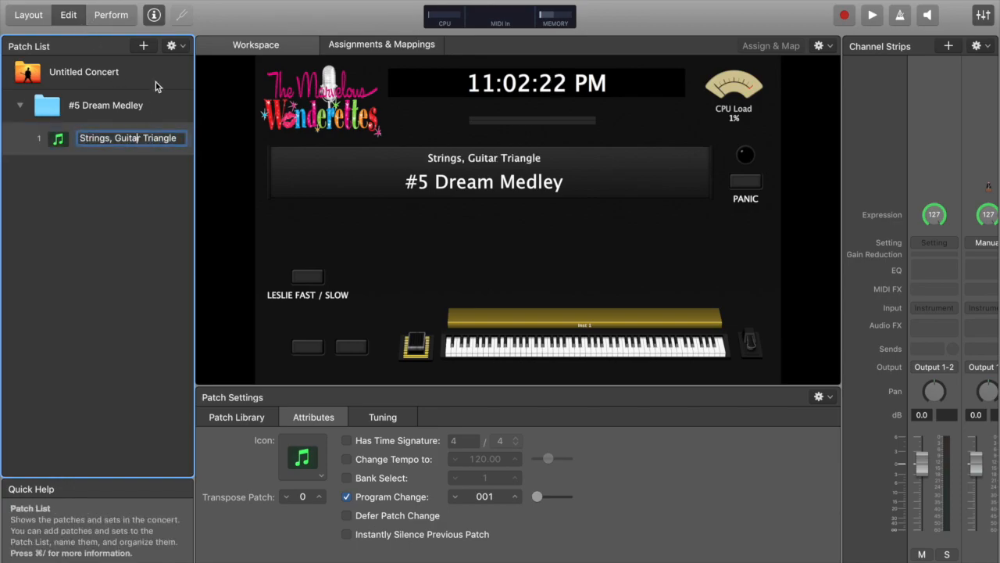
type(",")
key("Return")
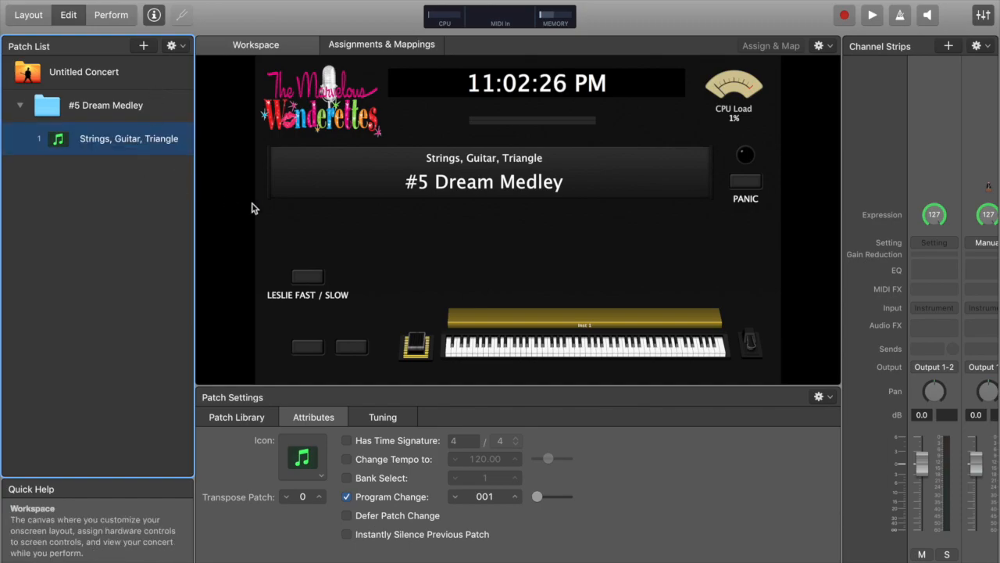
Preview the layout in Perform view and re-read the #5 cues in the score document
left_click(111, 15)
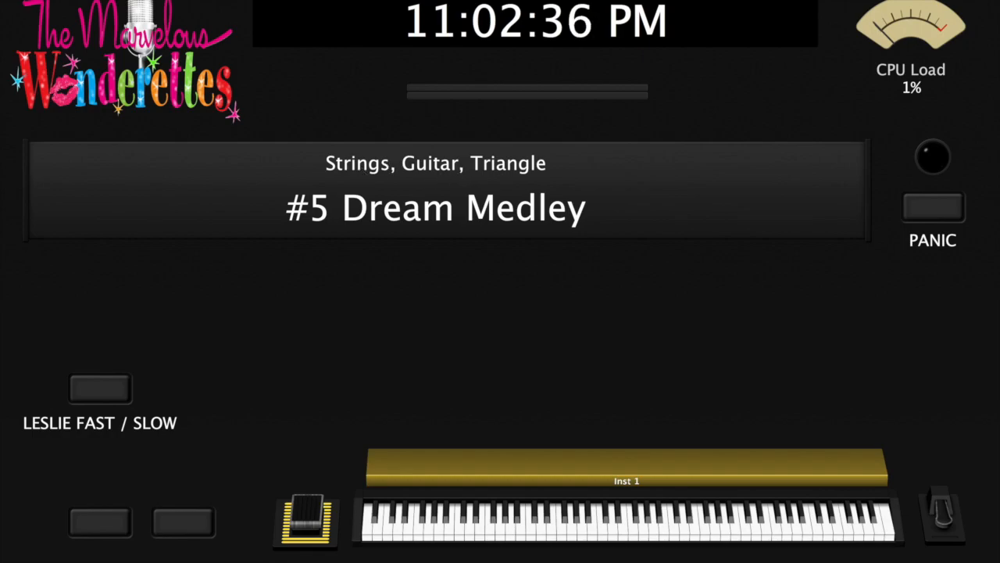
key("Escape")
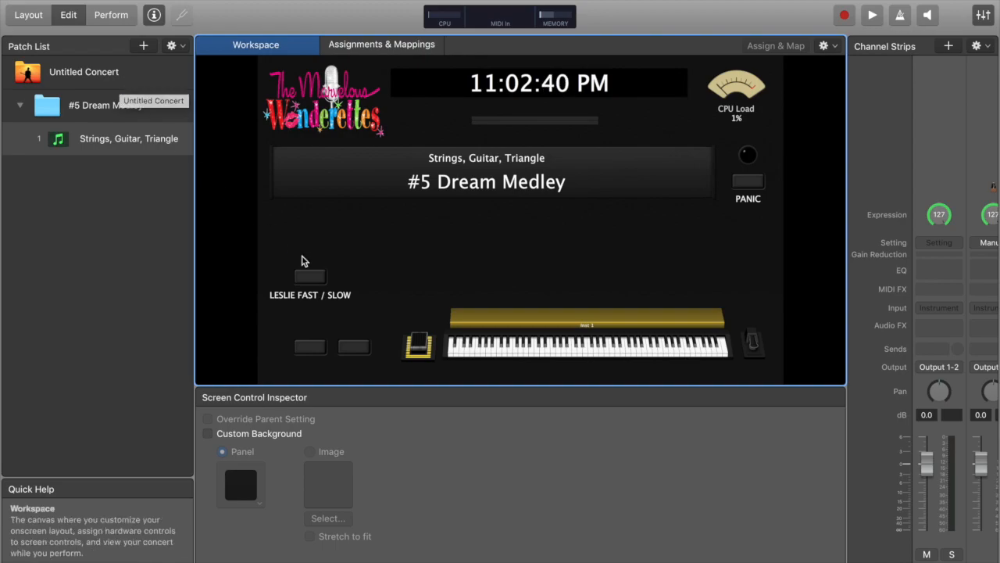
key("ctrl+Up")
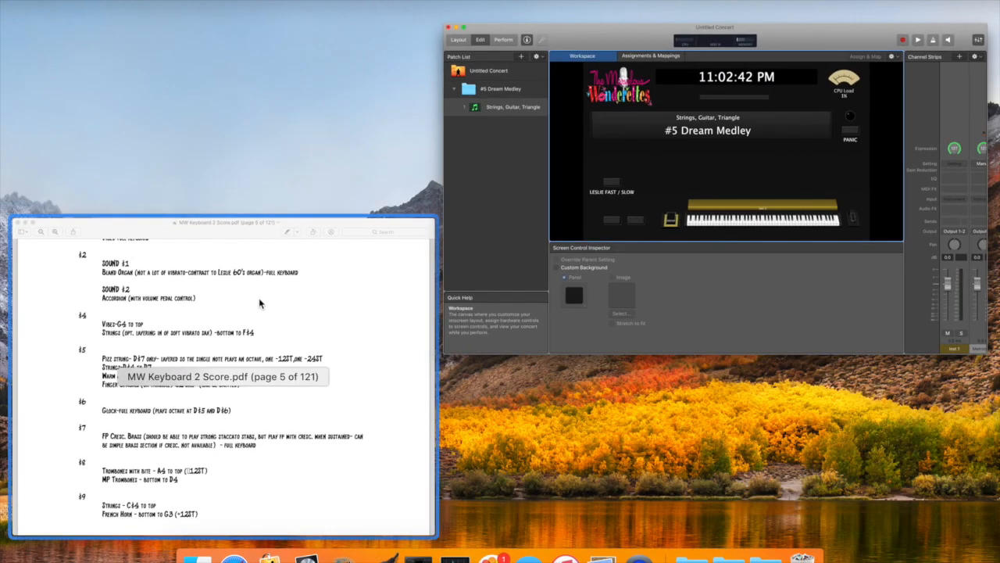
left_click(258, 298)
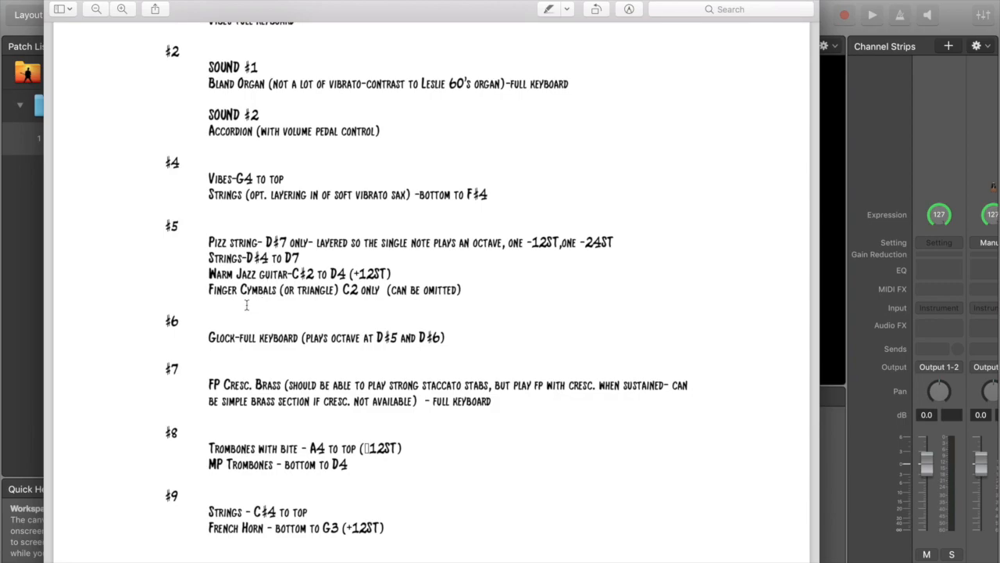
scroll(210, 249, "up", 3)
scroll(205, 265, "down", 2)
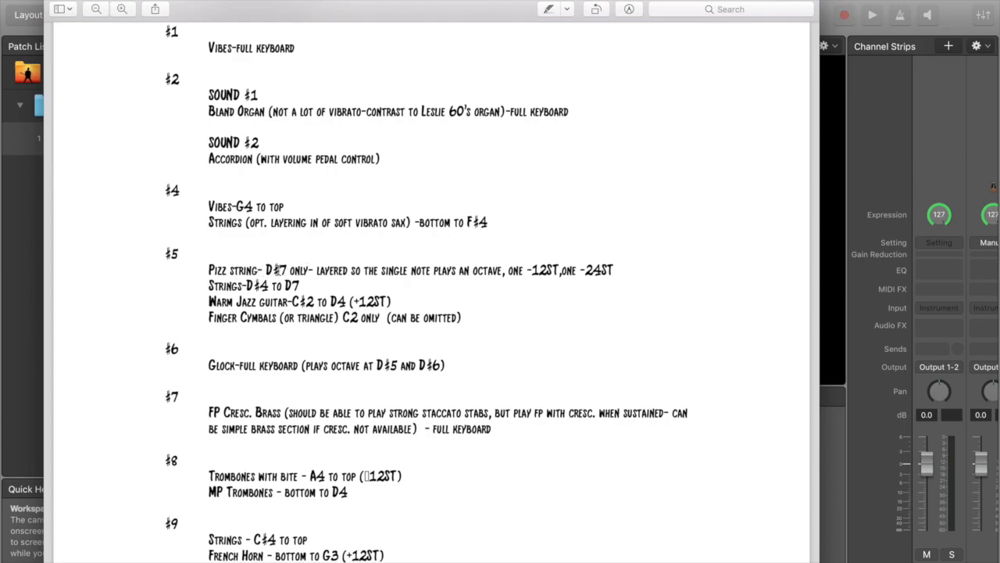
left_click(864, 2)
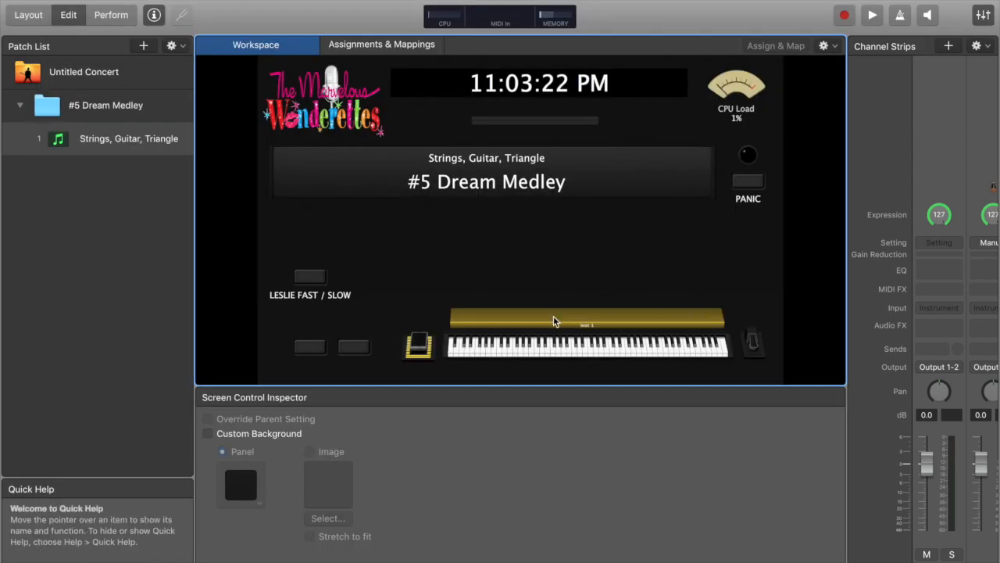
Add two more instrument channel strips to the patch with default settings
left_click(949, 46)
key("Return")
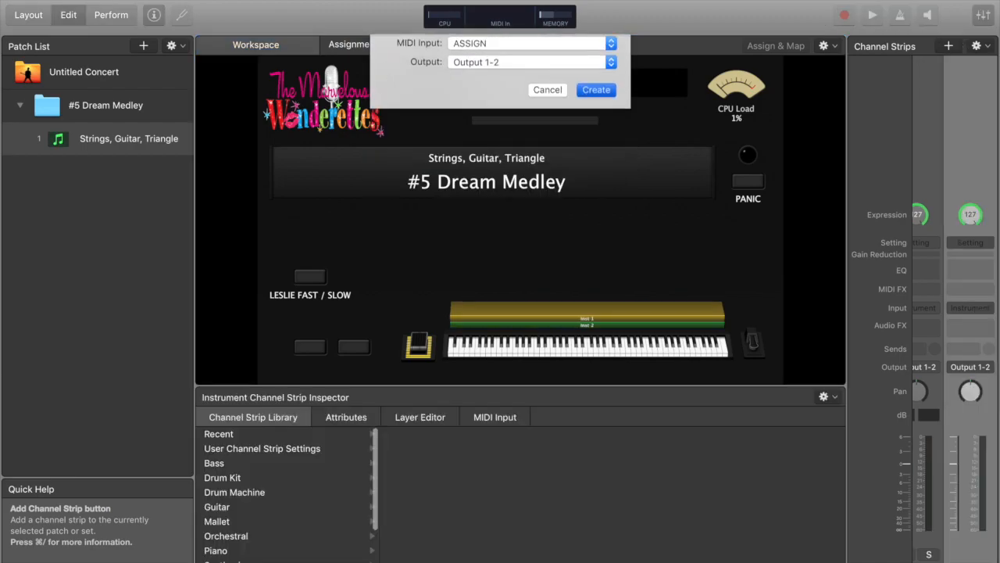
left_click(950, 49)
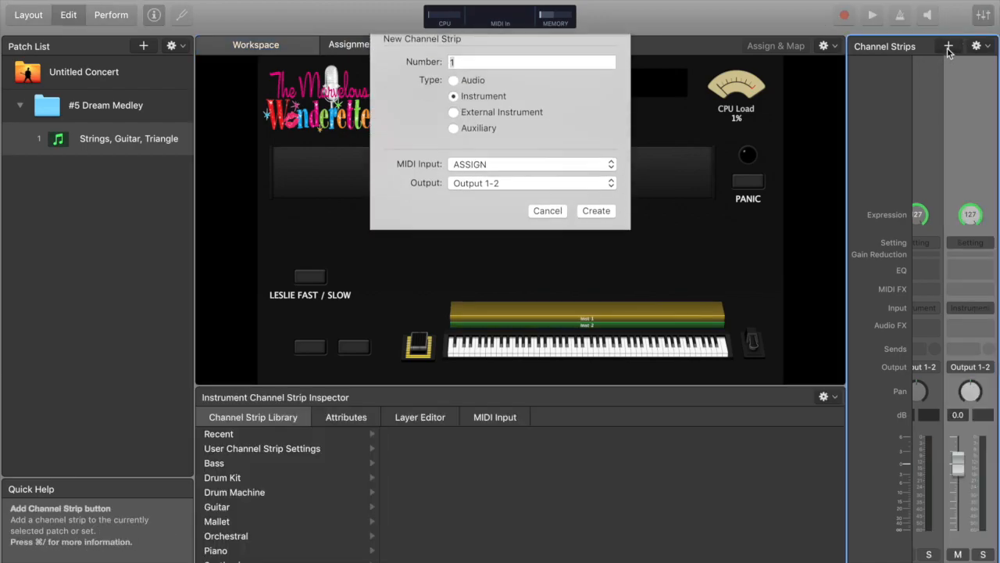
key("Return")
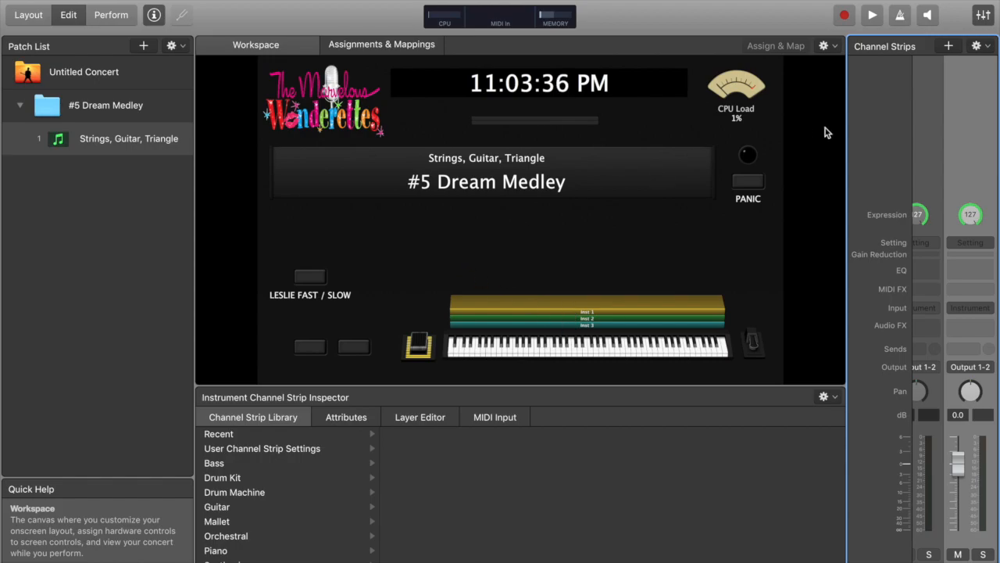
Widen the channel strips area and load a stereo EXS24 sampler on the Inst 1 channel strip
left_click_drag(846, 86, 706, 89)
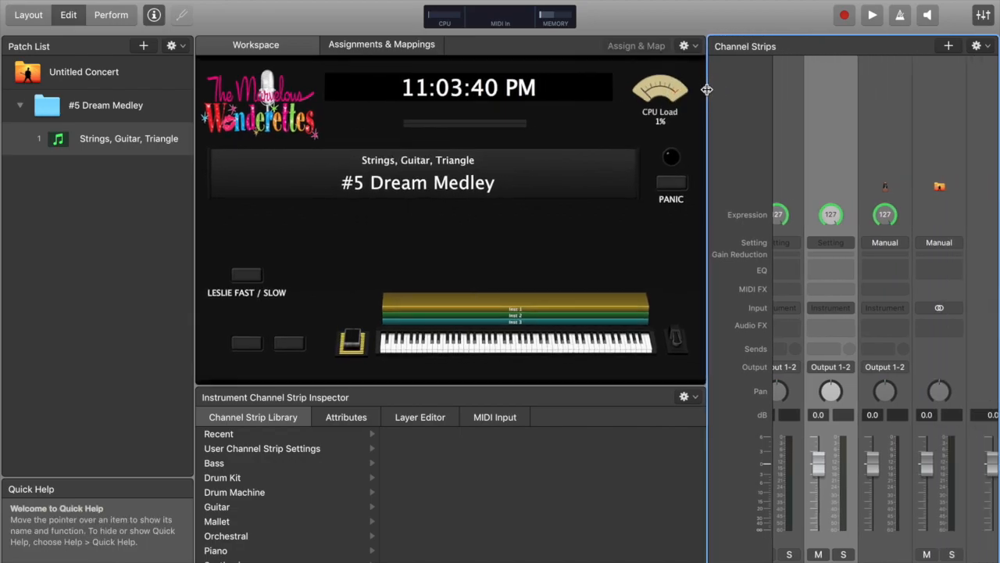
scroll(899, 293, "left", 3)
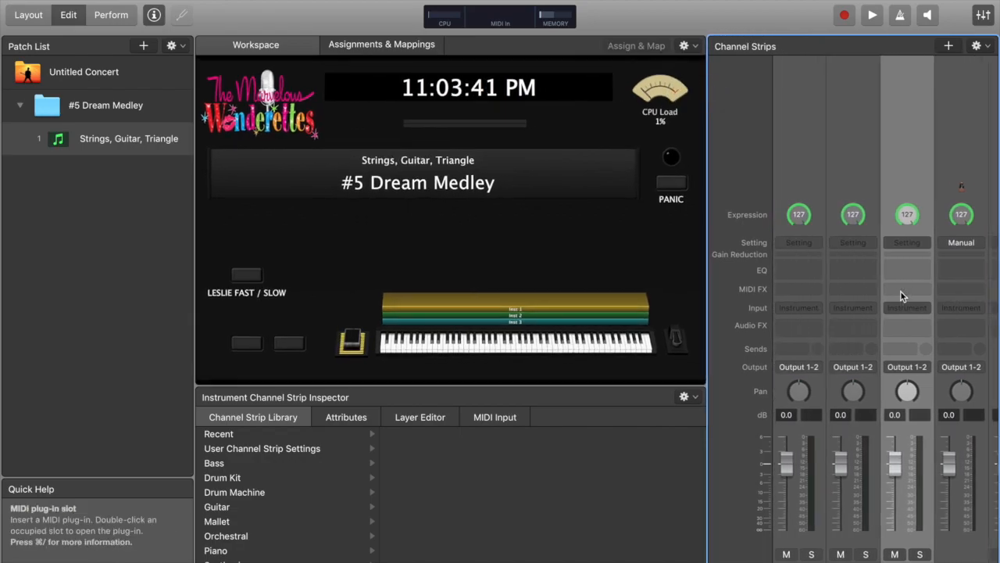
left_click(819, 310)
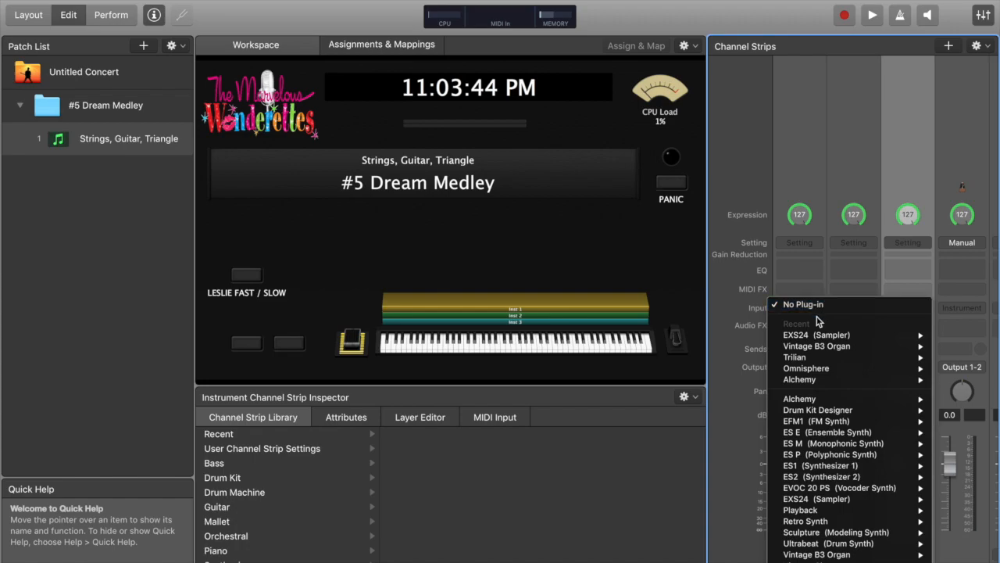
mouse_move(819, 338)
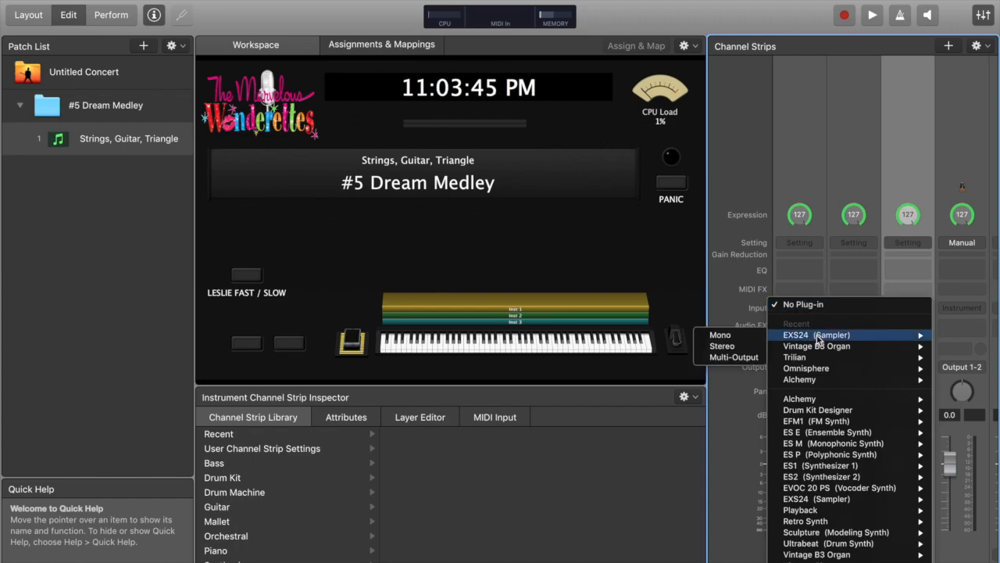
left_click(711, 349)
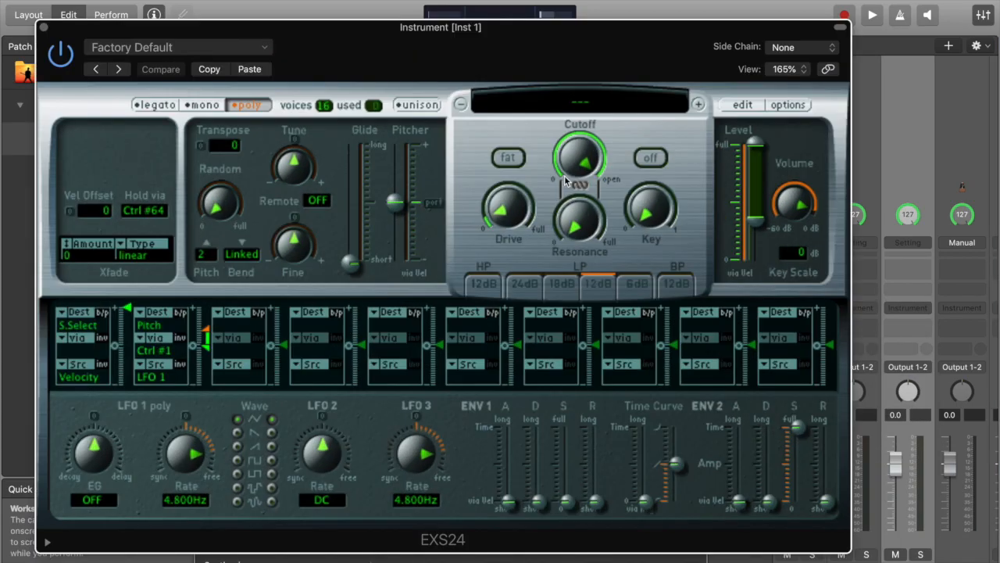
Load the Factory Orchestral Strings instrument Full Strings Pizzicato into the Inst 1 sampler and close its window
left_click(569, 99)
mouse_move(553, 212)
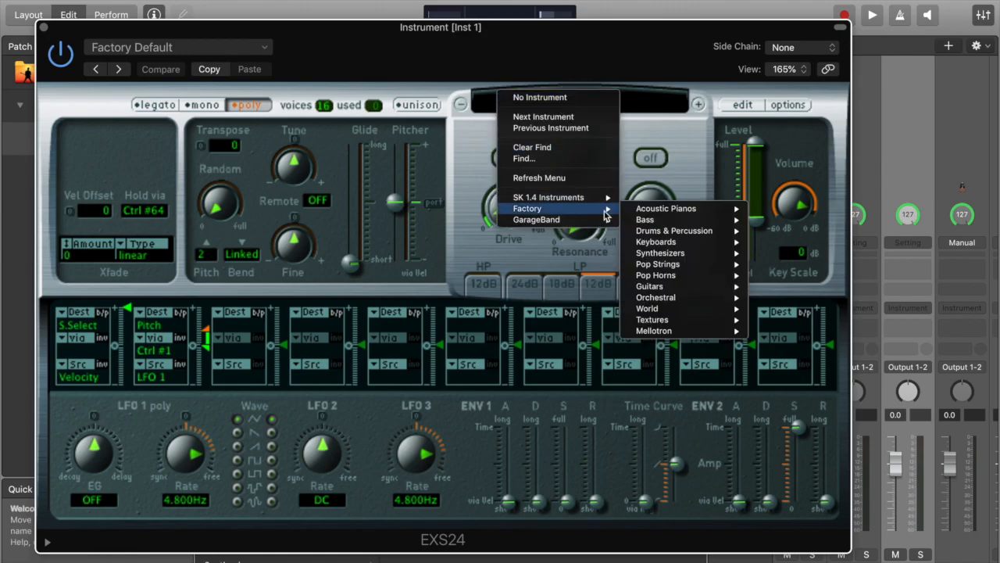
mouse_move(681, 316)
mouse_move(687, 298)
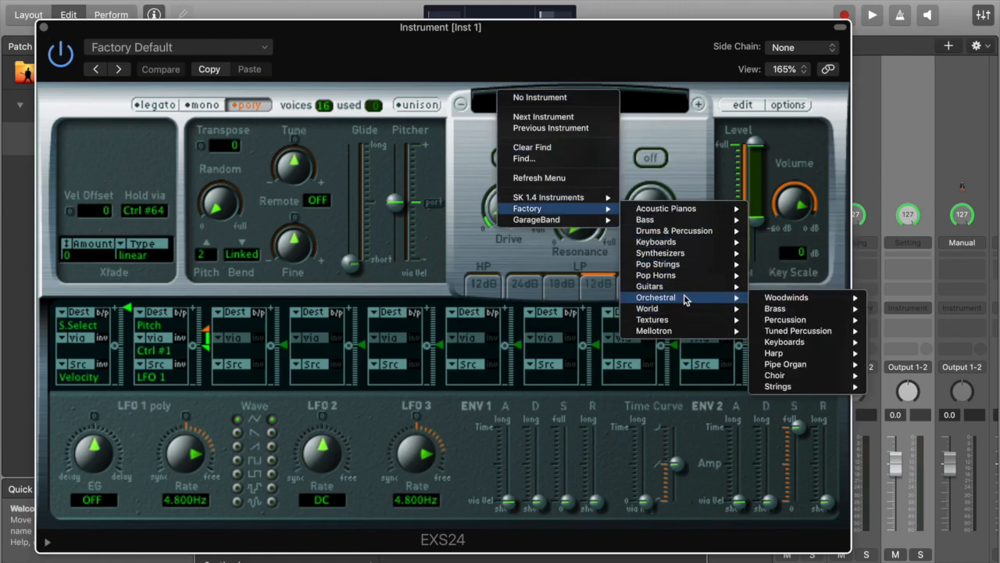
mouse_move(813, 355)
mouse_move(809, 387)
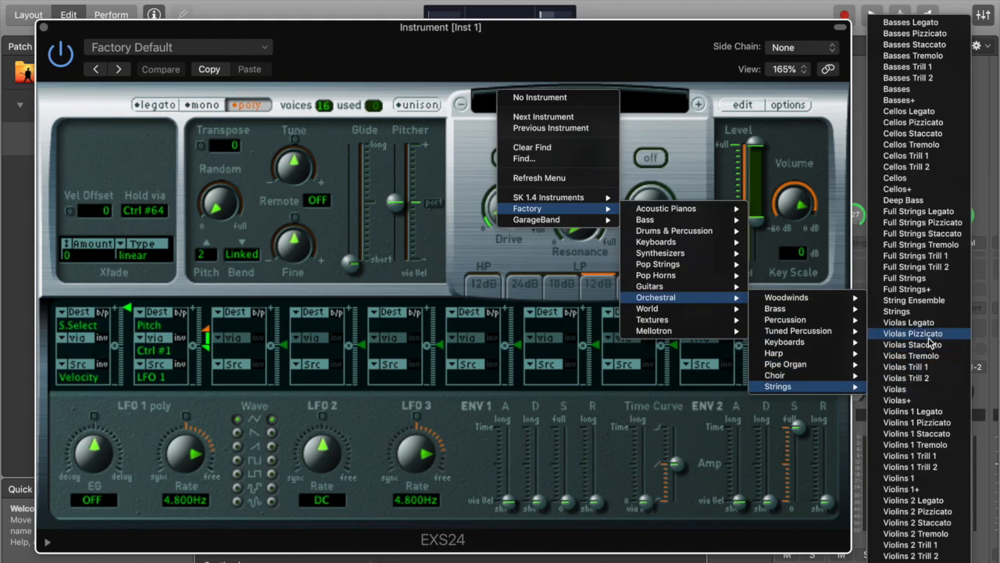
left_click(916, 227)
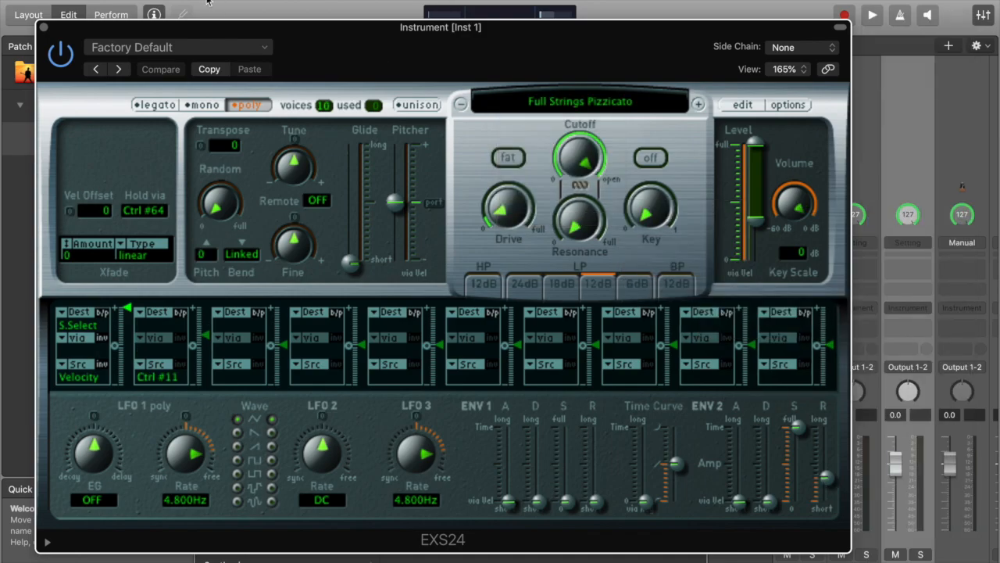
left_click(43, 28)
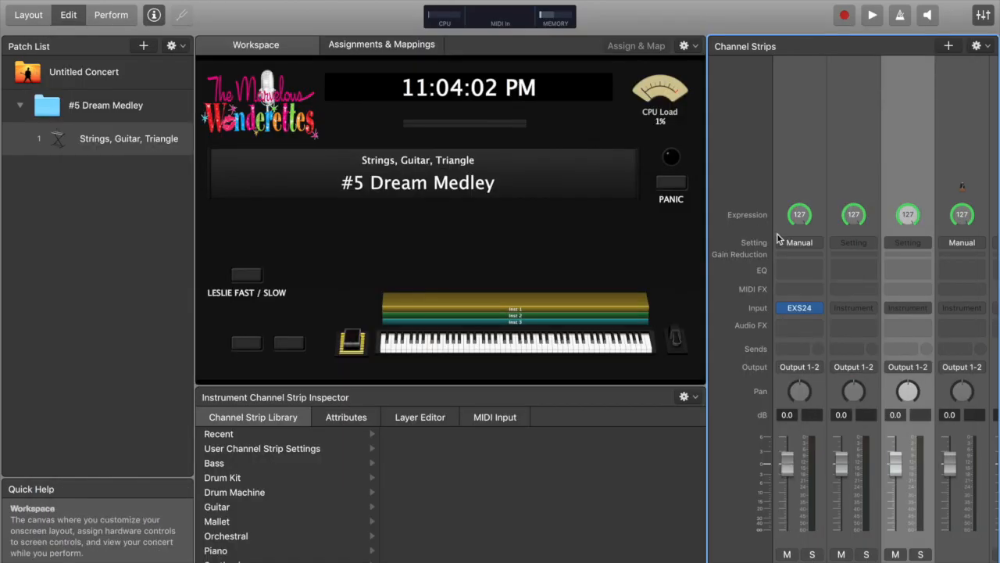
Insert a stereo EXS24 on the Inst 2 channel strip, load Full Strings Pizzicato, and close the plug-in window
left_click(871, 312)
mouse_move(872, 336)
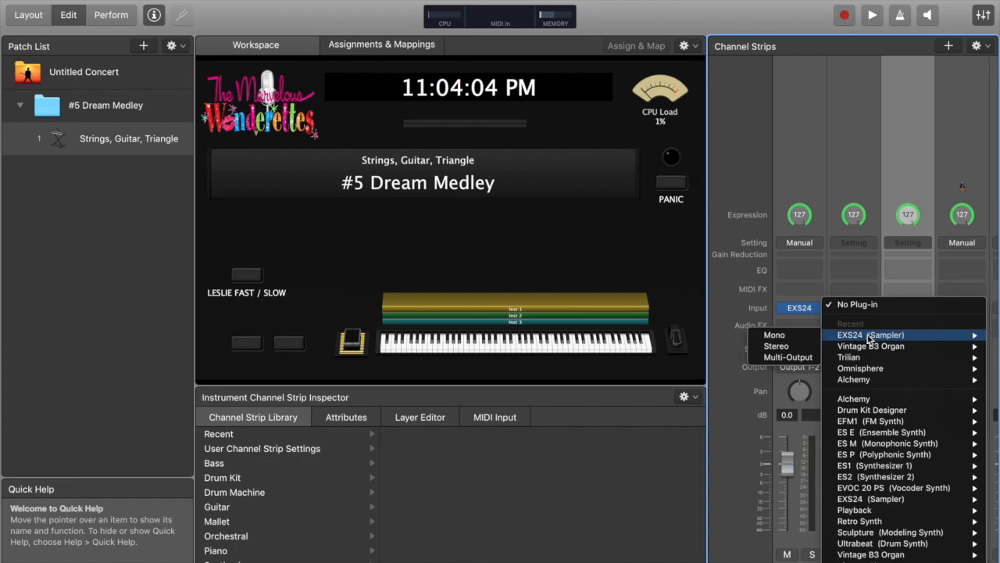
left_click(783, 347)
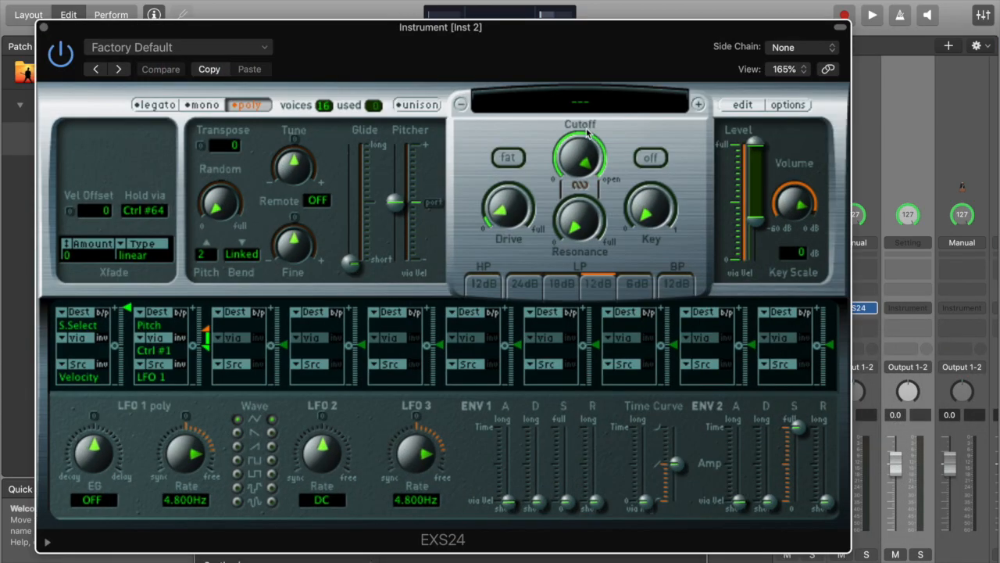
left_click(569, 96)
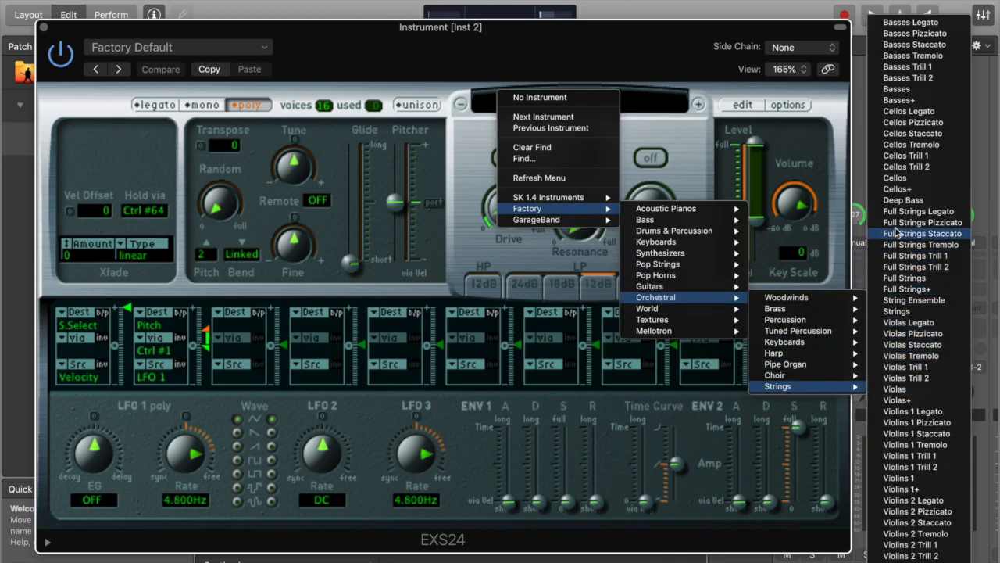
left_click(903, 223)
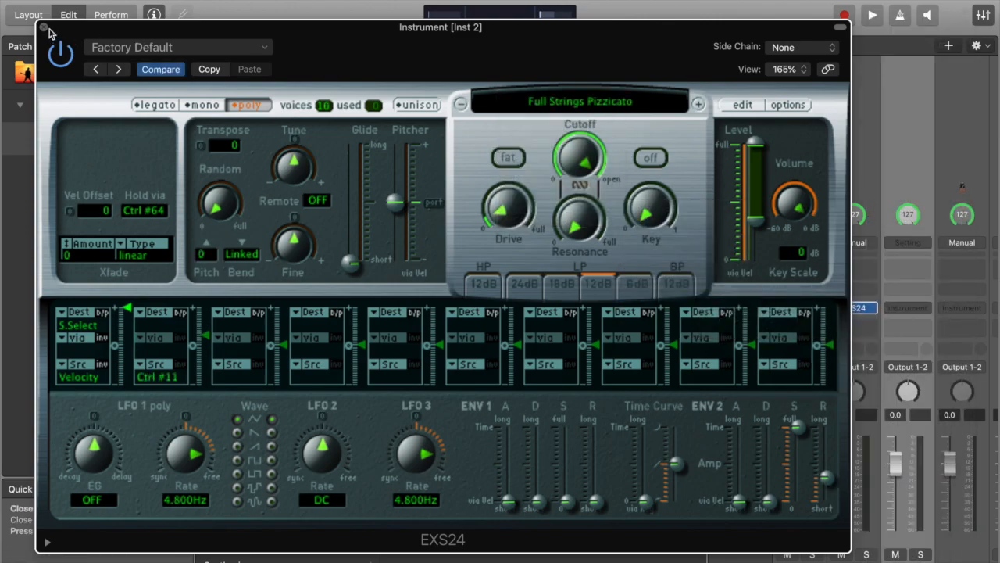
left_click(44, 27)
Insert a stereo EXS24 on the Inst 3 channel strip, load Full Strings Pizzicato, and close the plug-in window
left_click(926, 305)
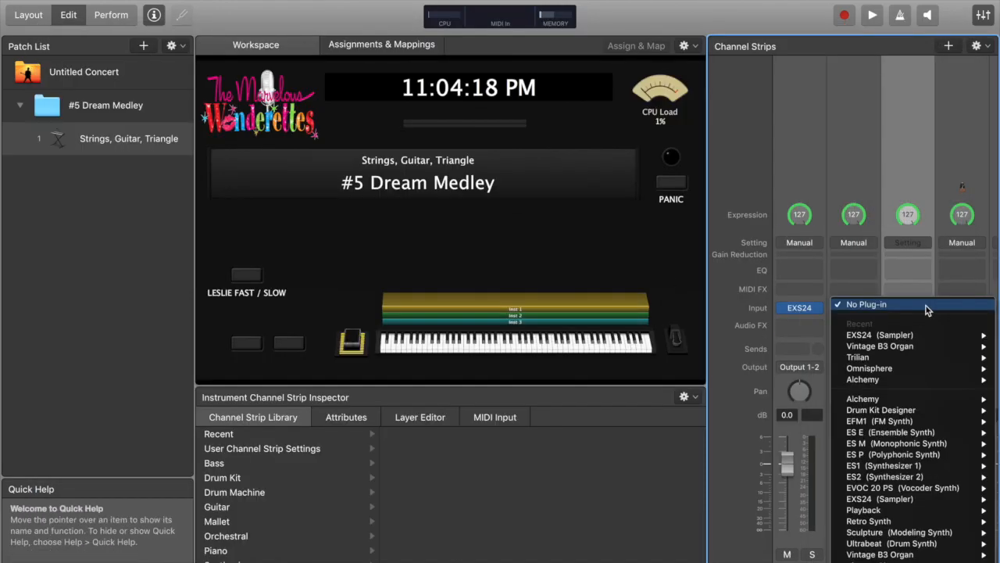
mouse_move(906, 335)
left_click(799, 348)
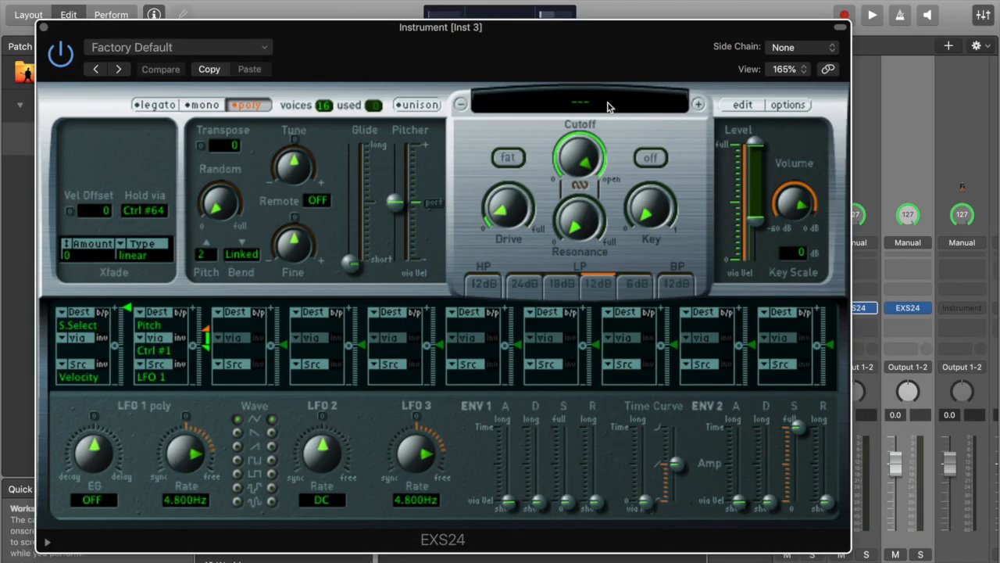
left_click(607, 105)
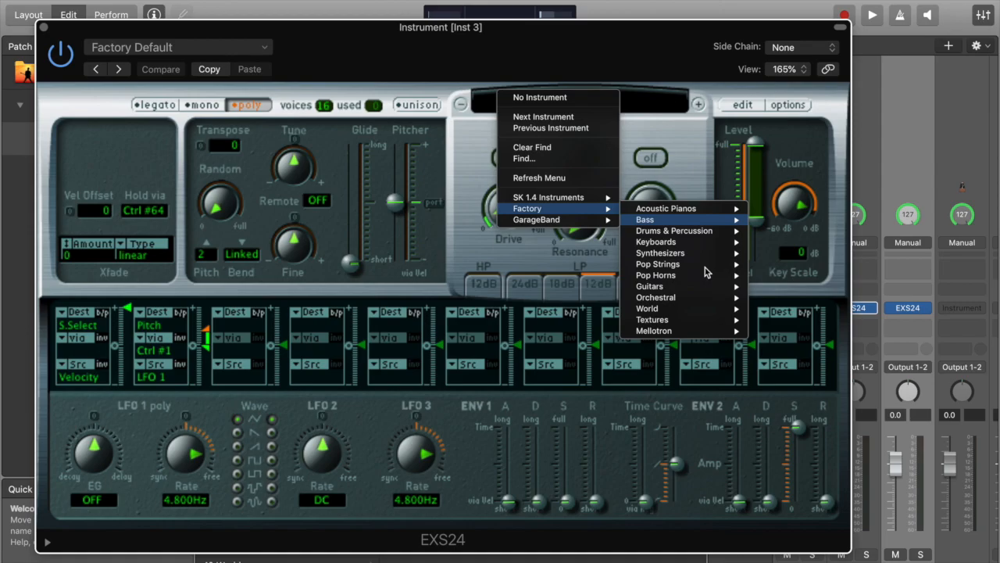
mouse_move(730, 308)
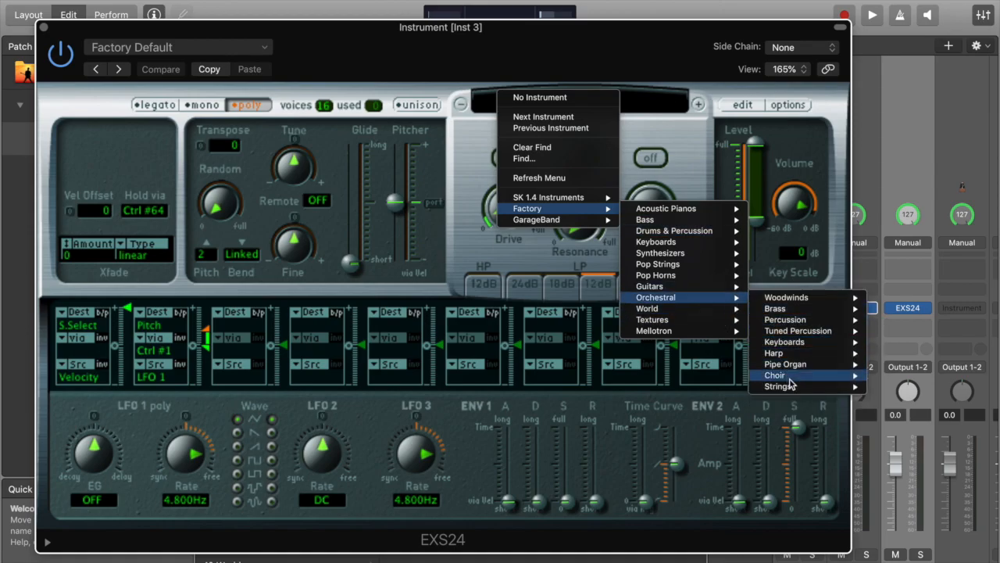
mouse_move(793, 386)
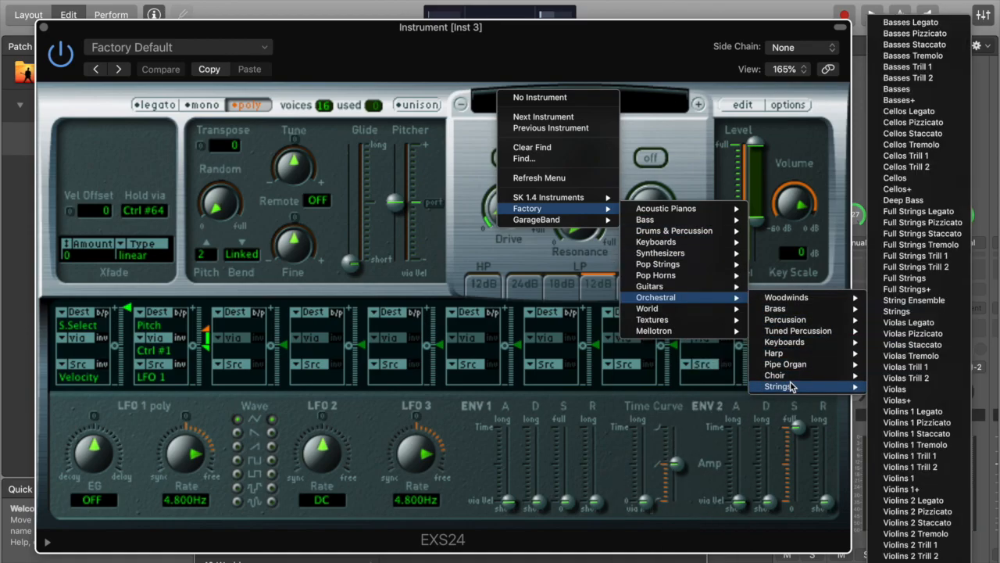
left_click(912, 224)
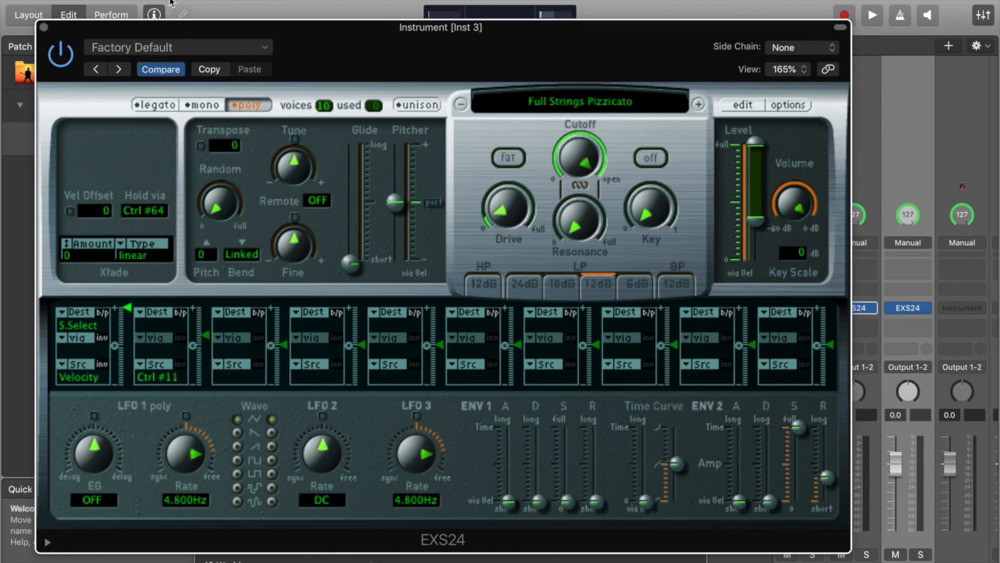
left_click(44, 28)
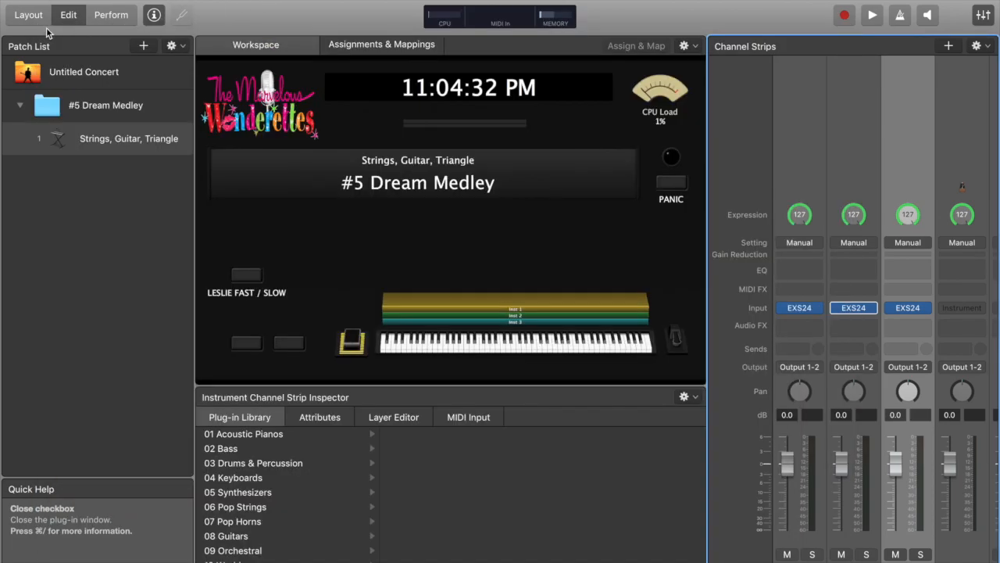
Limit the Inst 1 layer's key range to the single note D#7 by setting both high and low key to D#7
left_click(806, 115)
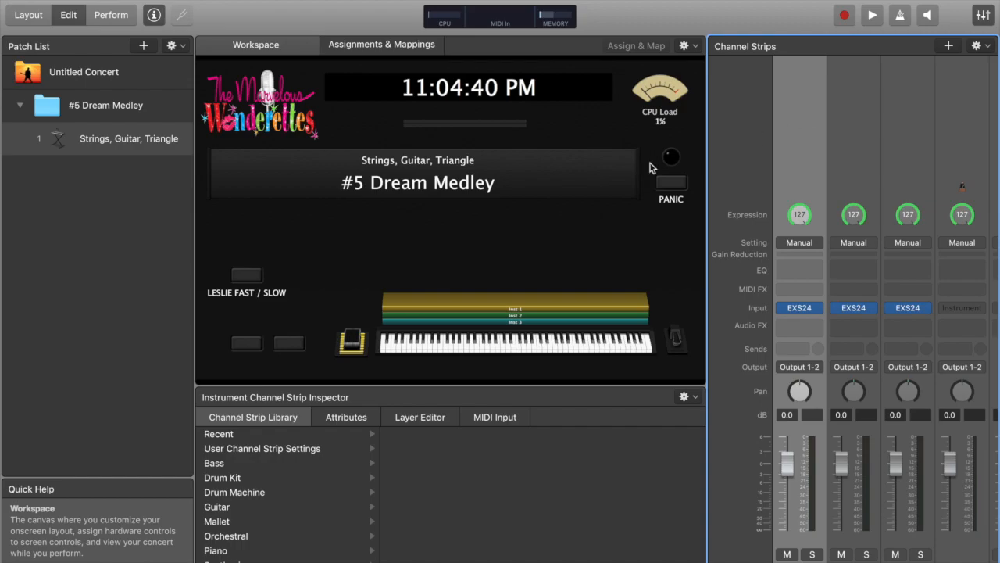
left_click(430, 419)
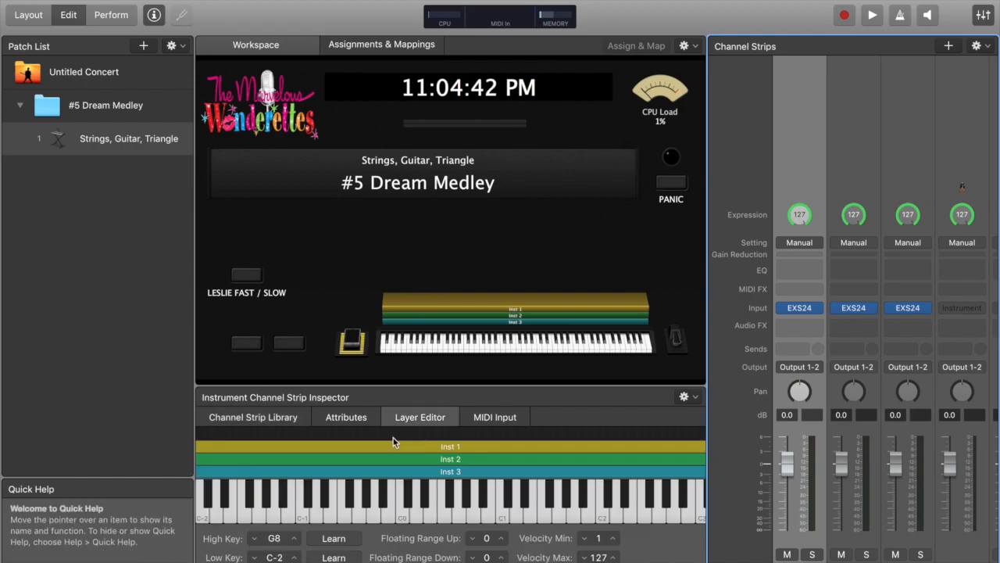
left_click(276, 540)
type("d#7")
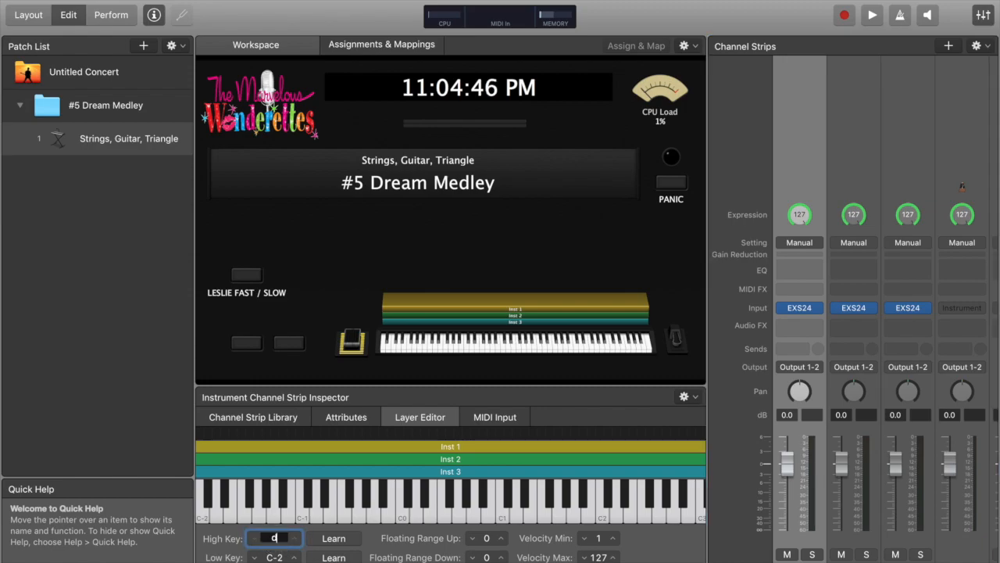
key("Return")
left_click(275, 558)
type("d#7")
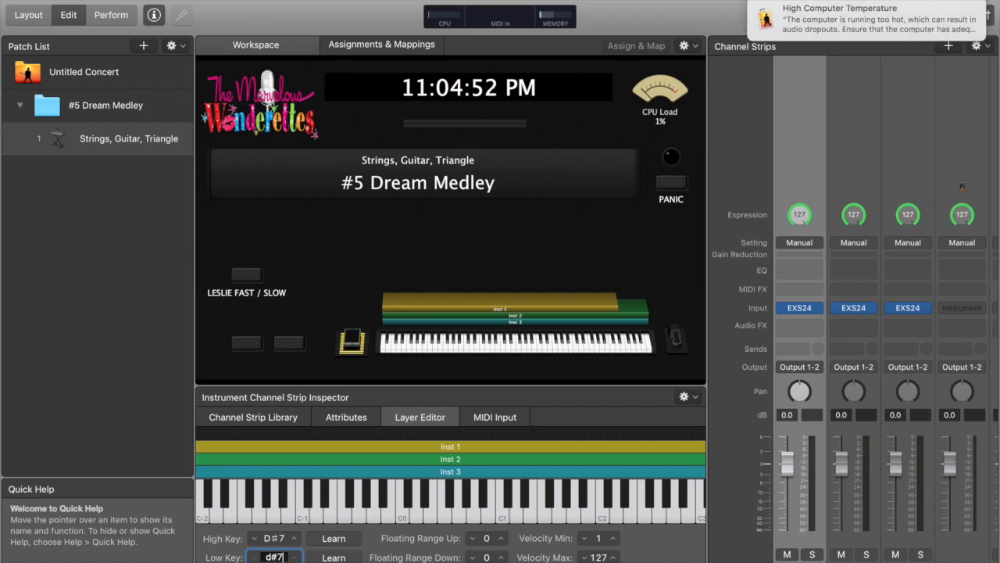
key("Return")
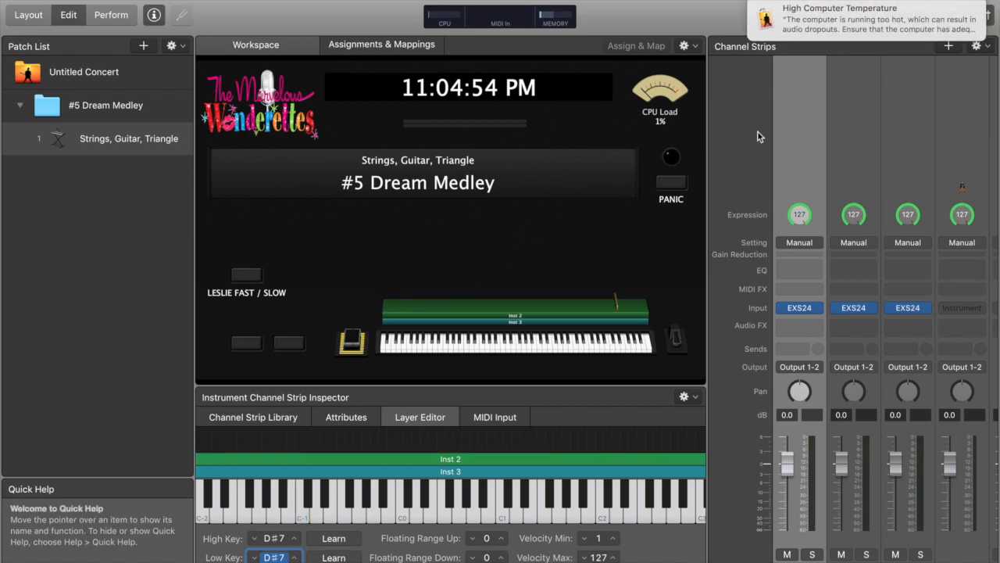
Limit the Inst 2 layer's key range to D#7 only, setting both high and low key to D#7
left_click(857, 141)
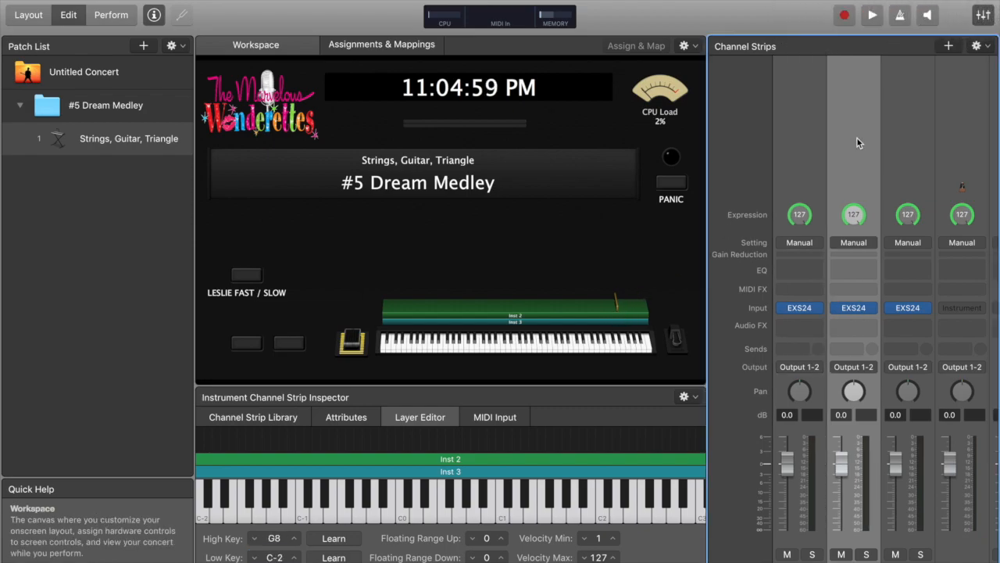
left_click(274, 537)
type("c#7")
key("Return")
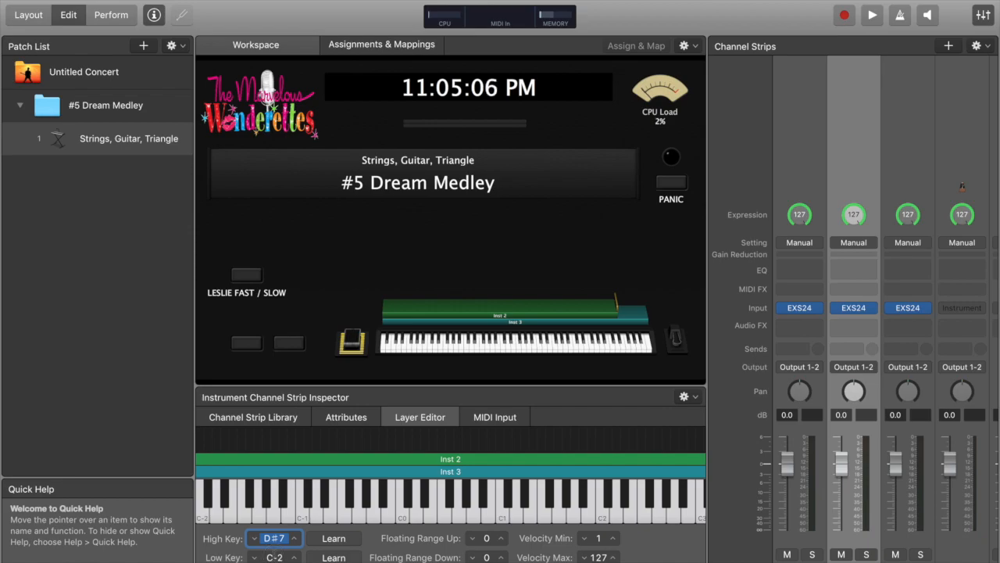
left_click(272, 553)
type("d#")
key("Return")
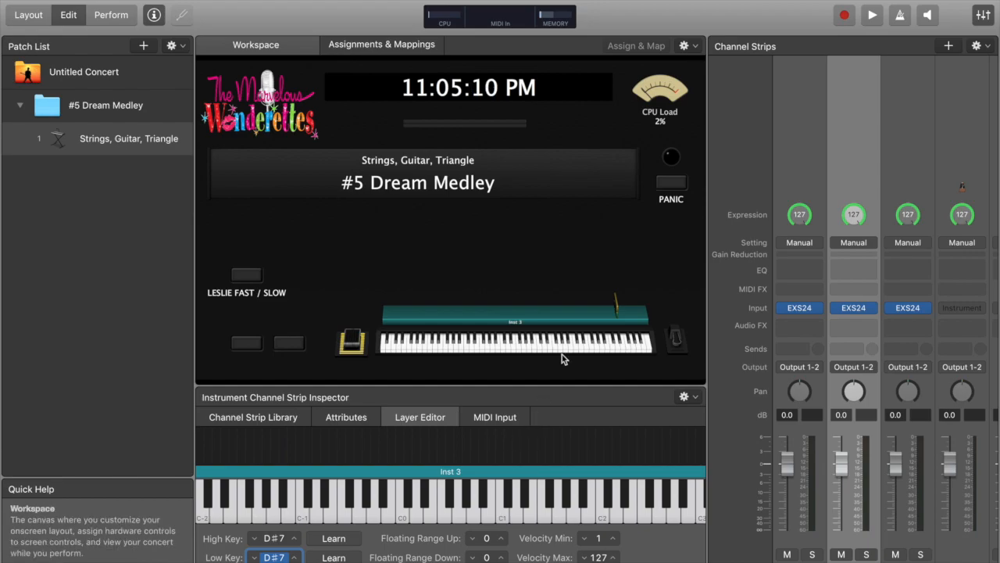
Limit the Inst 3 layer's key range to D#7 only, setting both high and low key to D#7
left_click(907, 127)
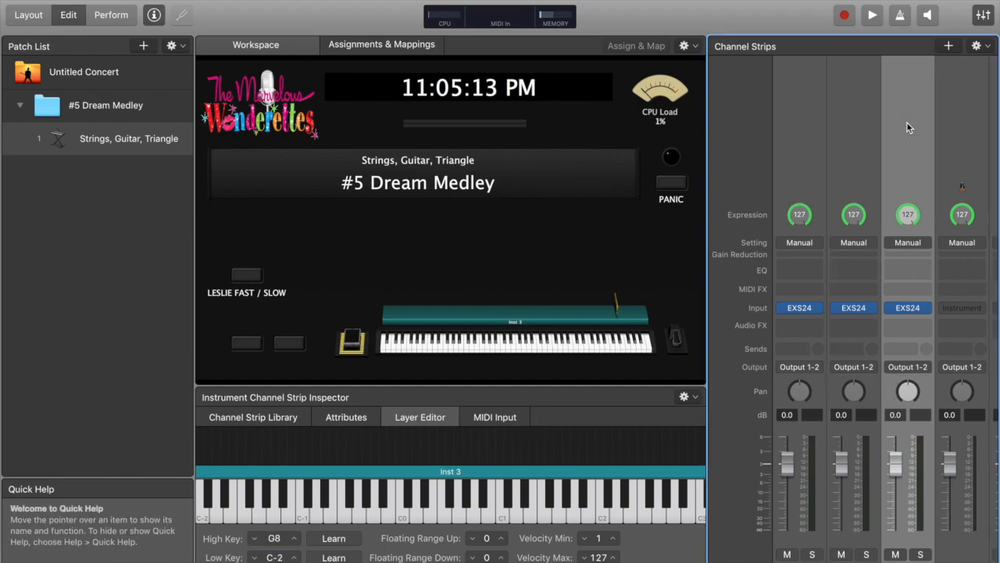
double_click(274, 537)
type("c#7")
key("Return")
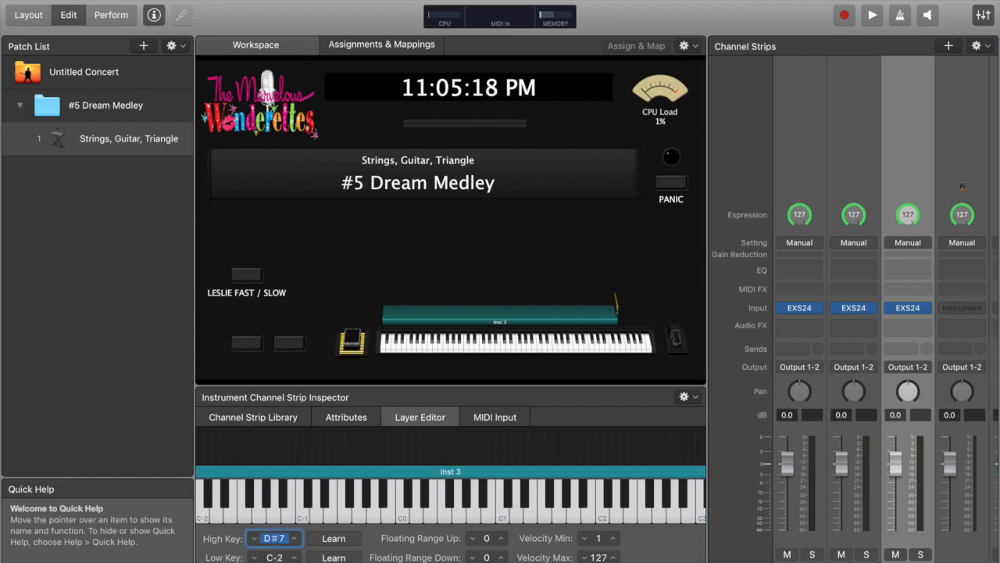
key("Tab")
type("d#7")
key("Return")
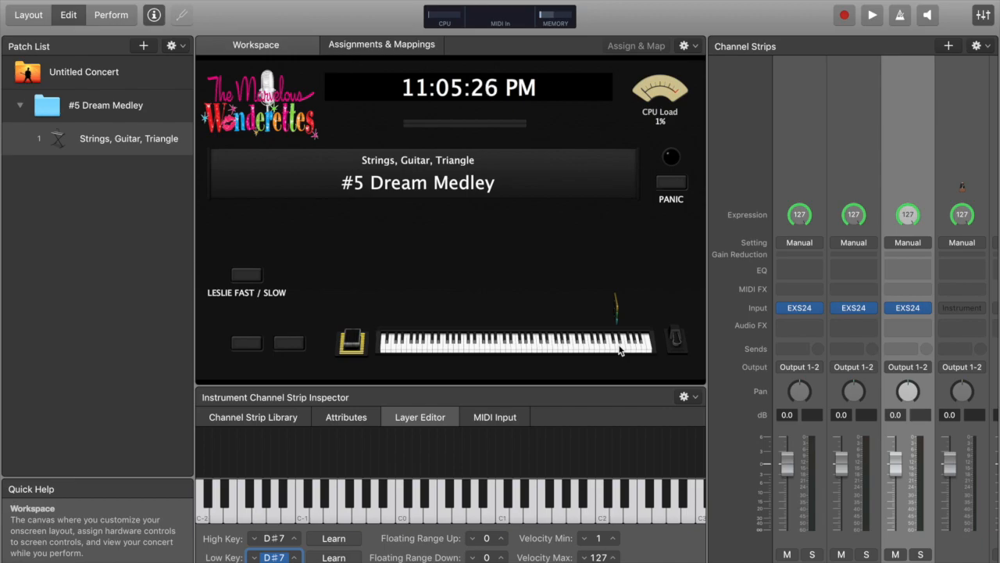
Review the three channel strips' settings and MIDI input, audition the keyboard, and re-read the #5 cues in the score document
left_click(803, 117)
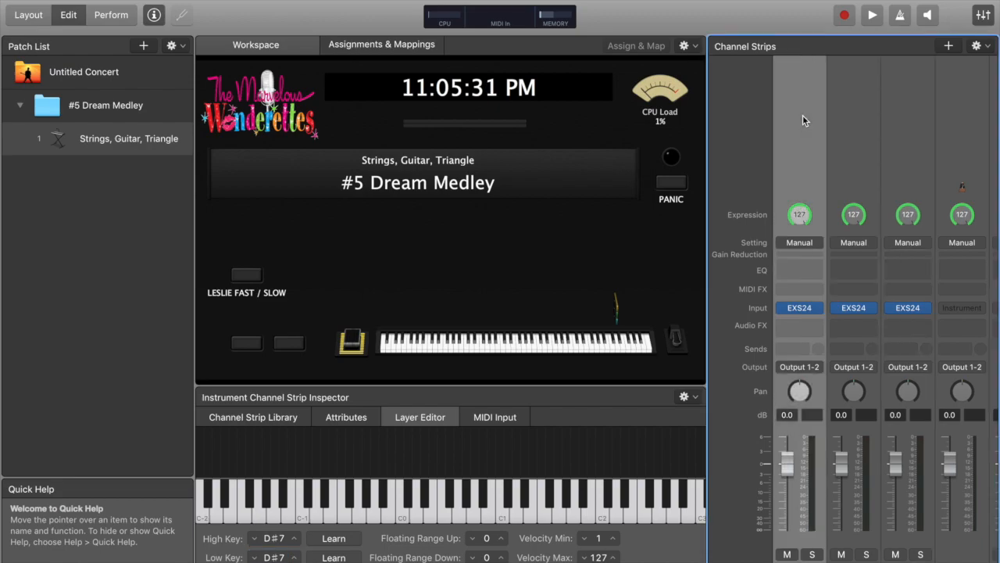
left_click(856, 125)
left_click(908, 120)
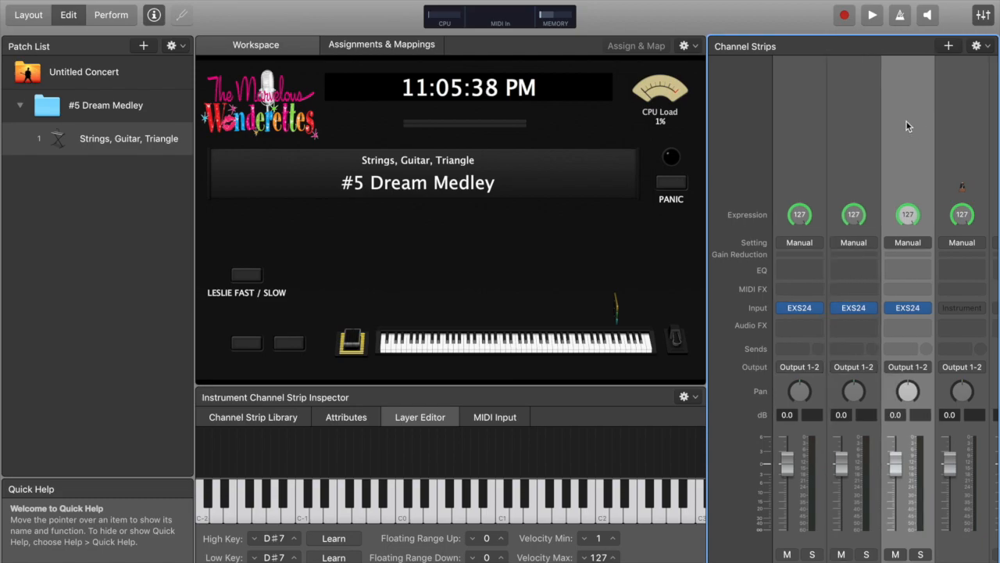
left_click(862, 130)
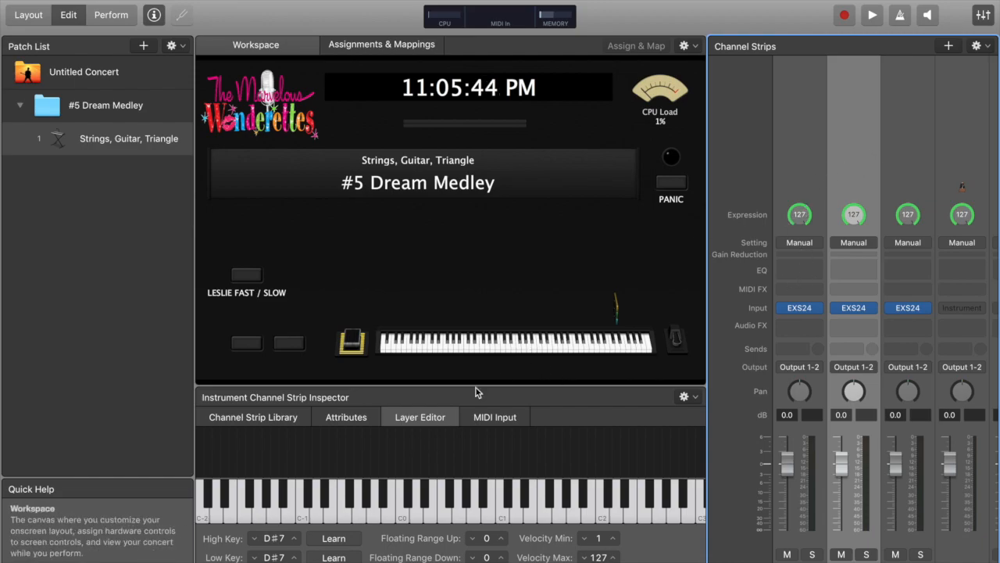
left_click(481, 418)
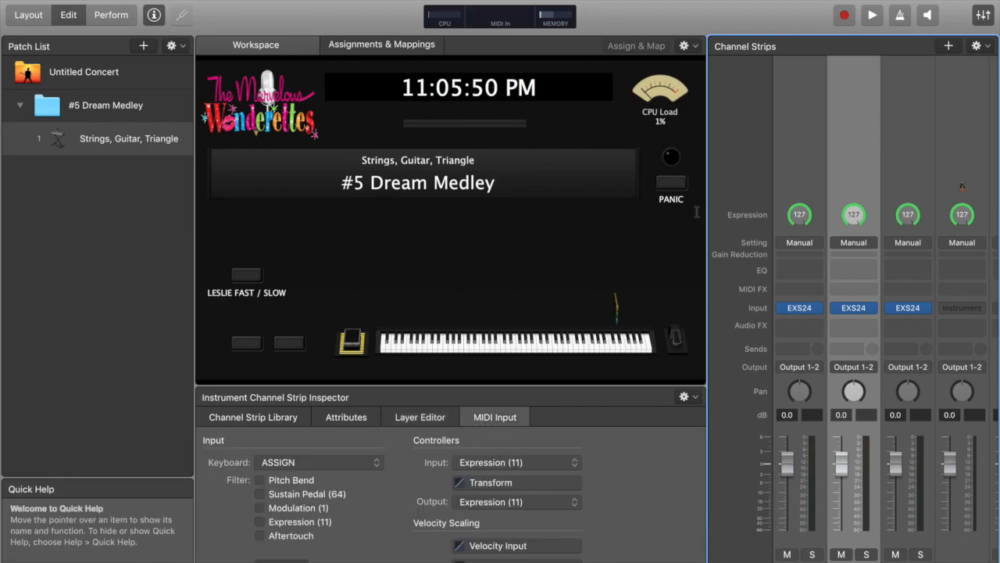
left_click(906, 160)
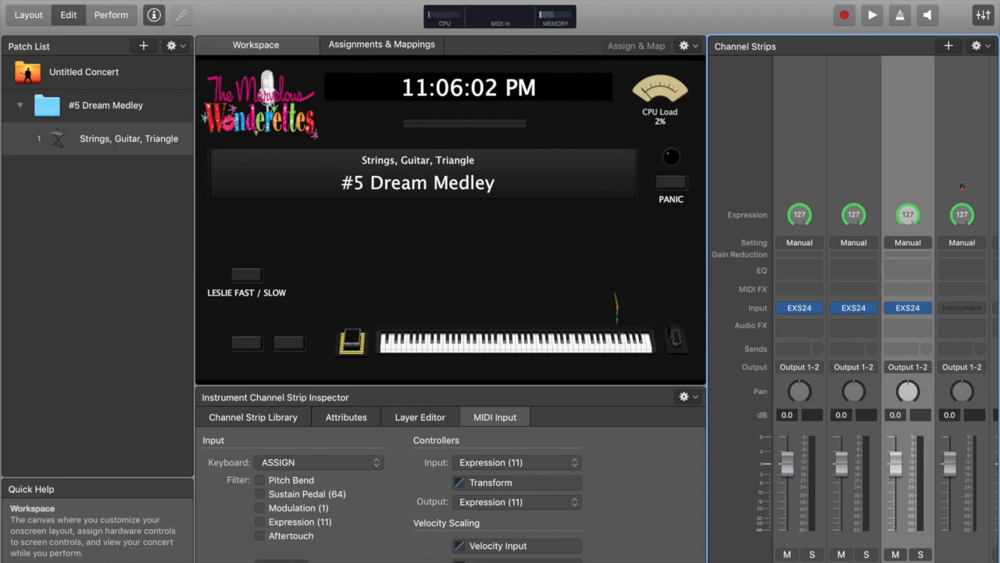
left_click(622, 342)
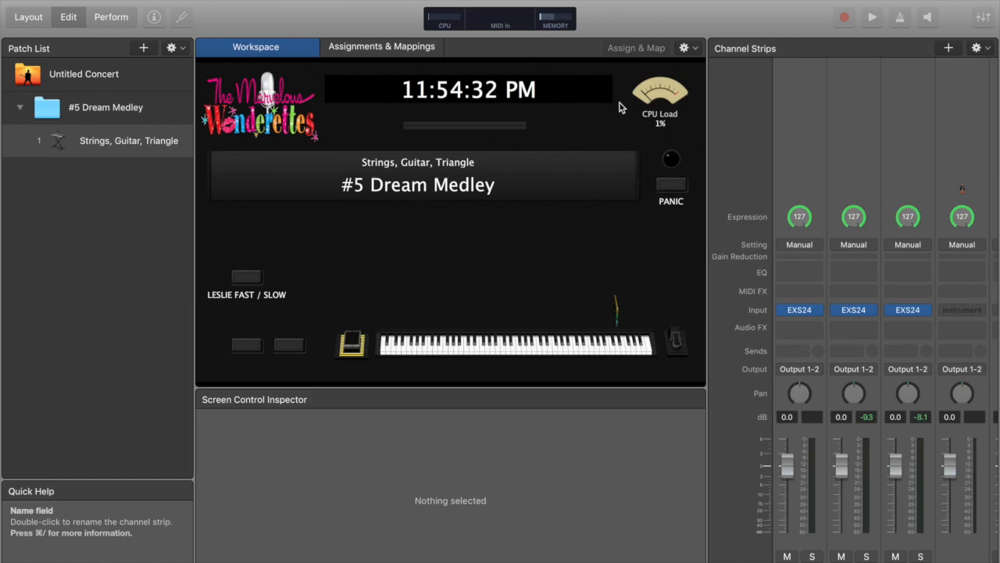
key("ctrl+Up")
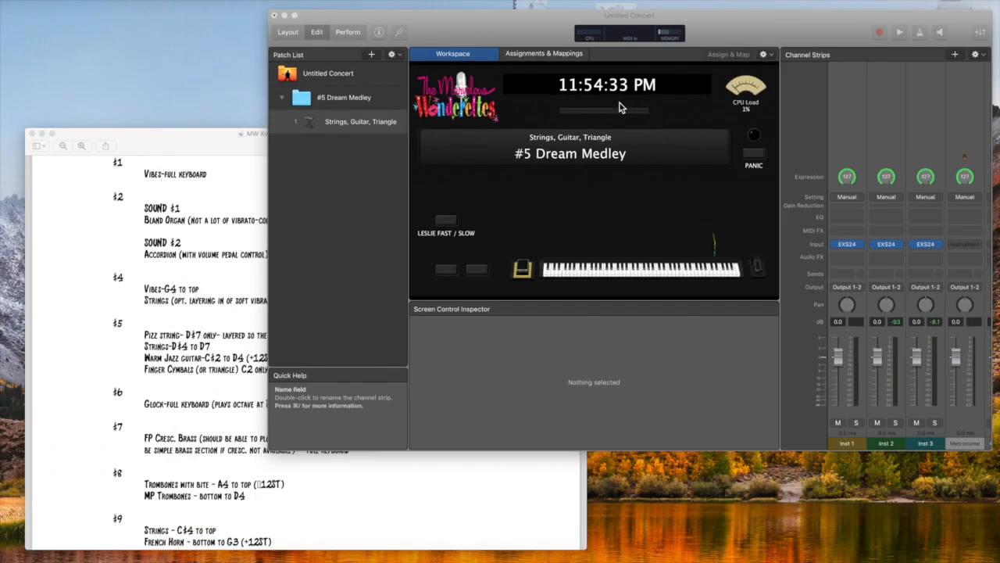
left_click(245, 334)
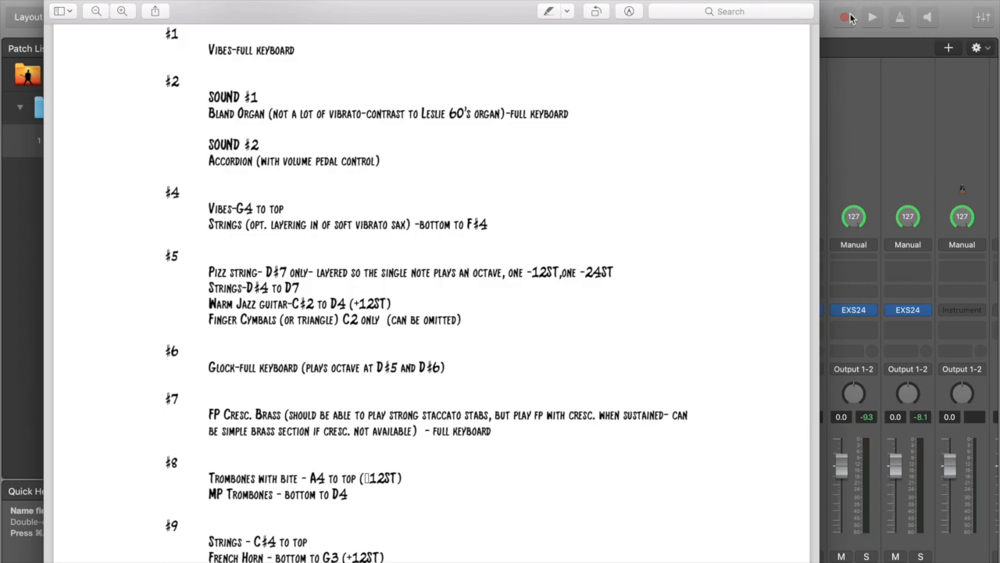
Add a new instrument channel strip to the patch and load a stereo EXS24 sampler into it
left_click(883, 3)
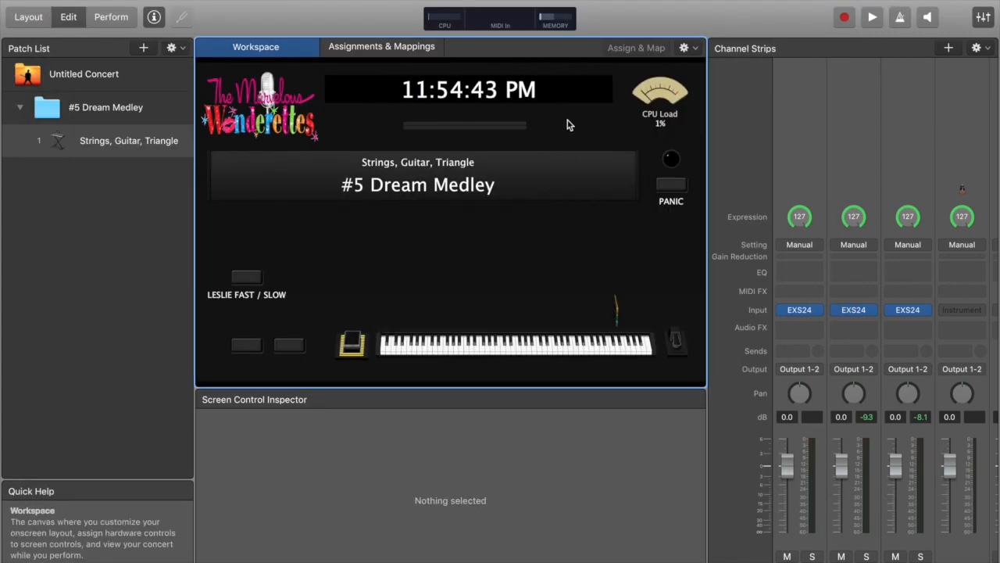
left_click(948, 48)
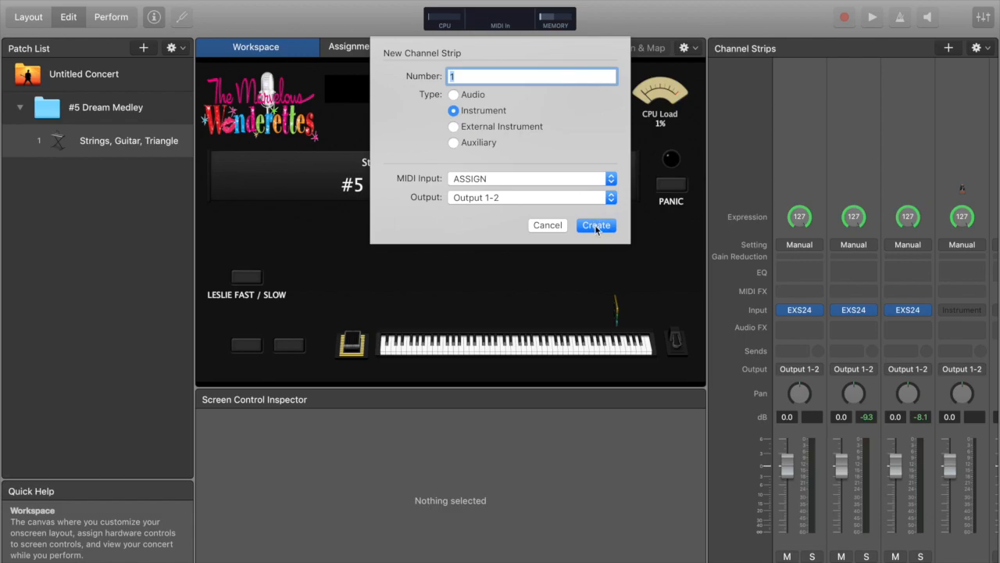
left_click(595, 224)
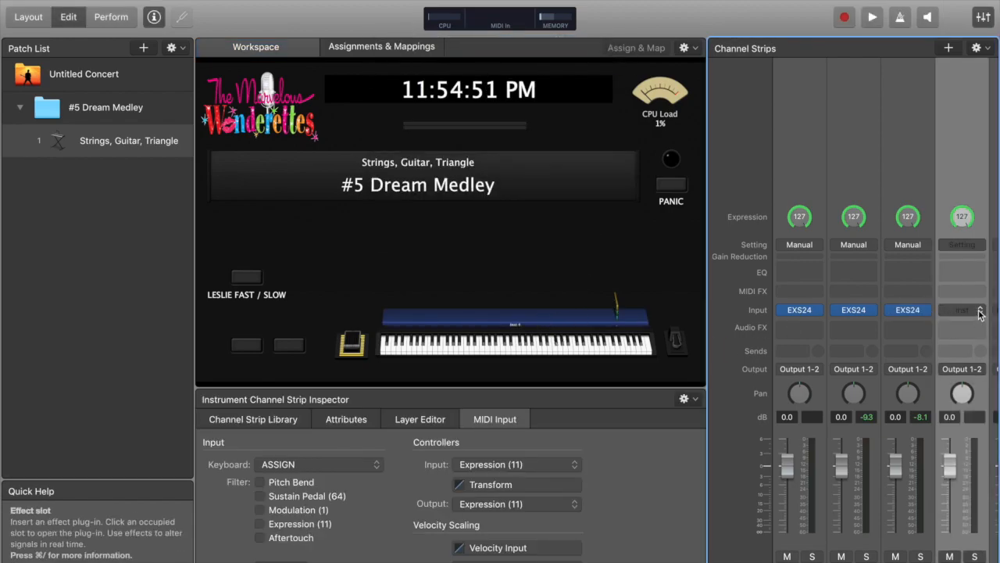
left_click(981, 310)
mouse_move(930, 341)
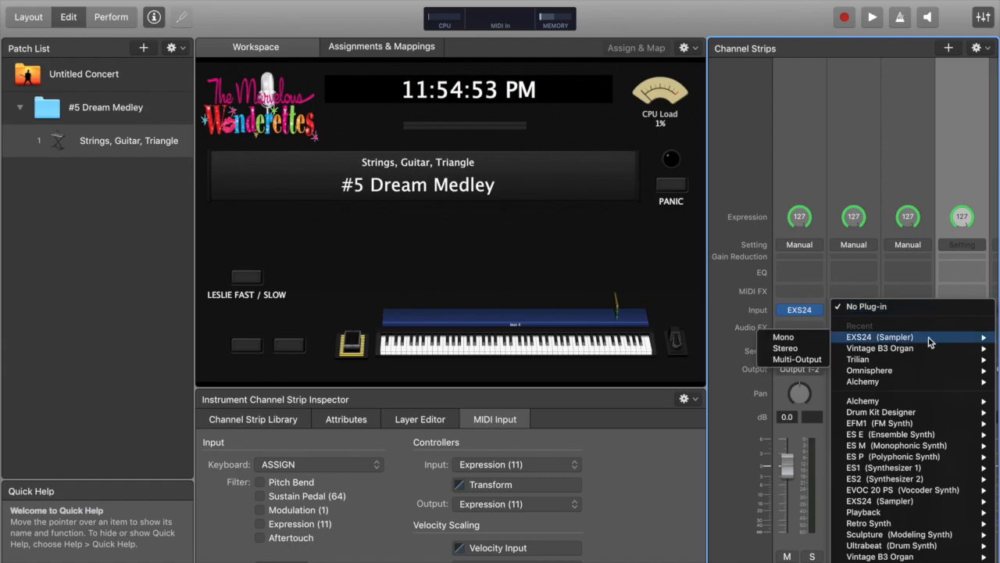
left_click(777, 349)
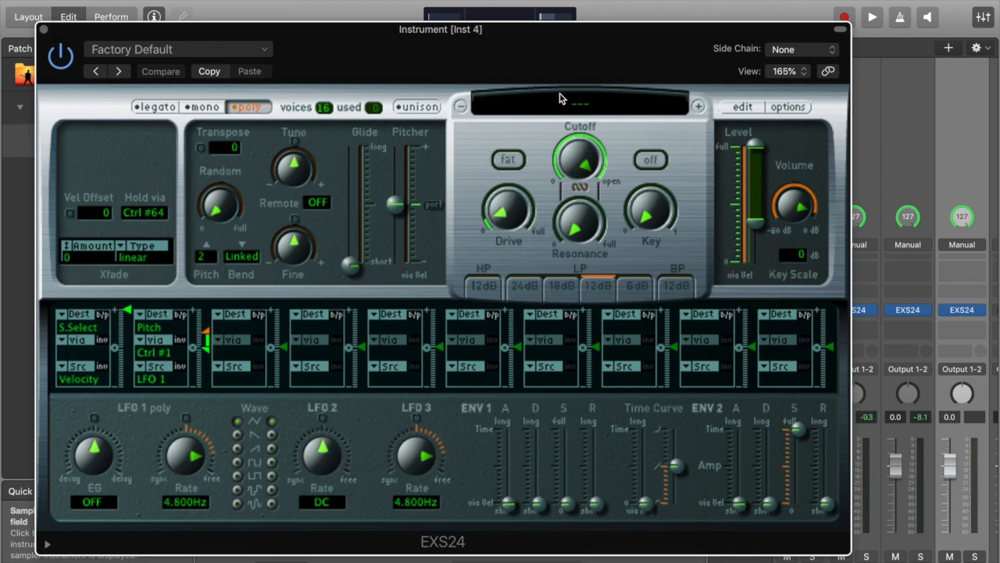
Load the Factory Orchestral Strings 'Full Strings' instrument into the new EXS24 and close the plug-in window
left_click(560, 97)
mouse_move(596, 211)
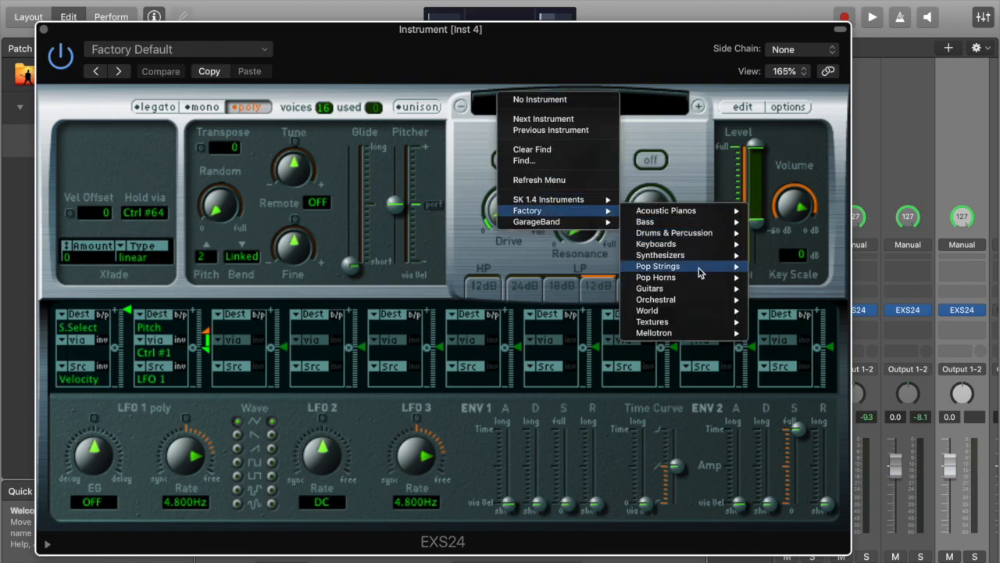
mouse_move(697, 300)
mouse_move(777, 367)
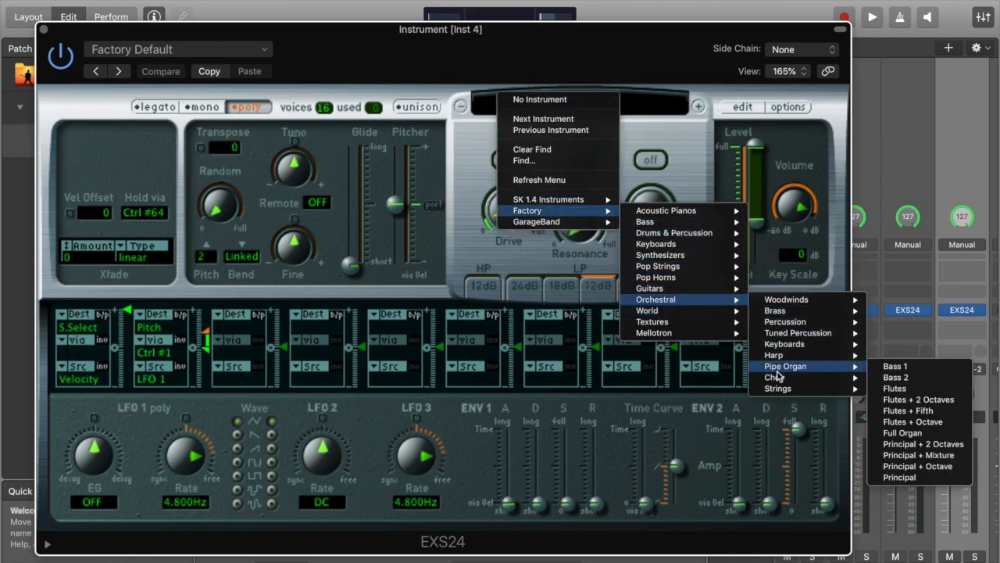
mouse_move(781, 388)
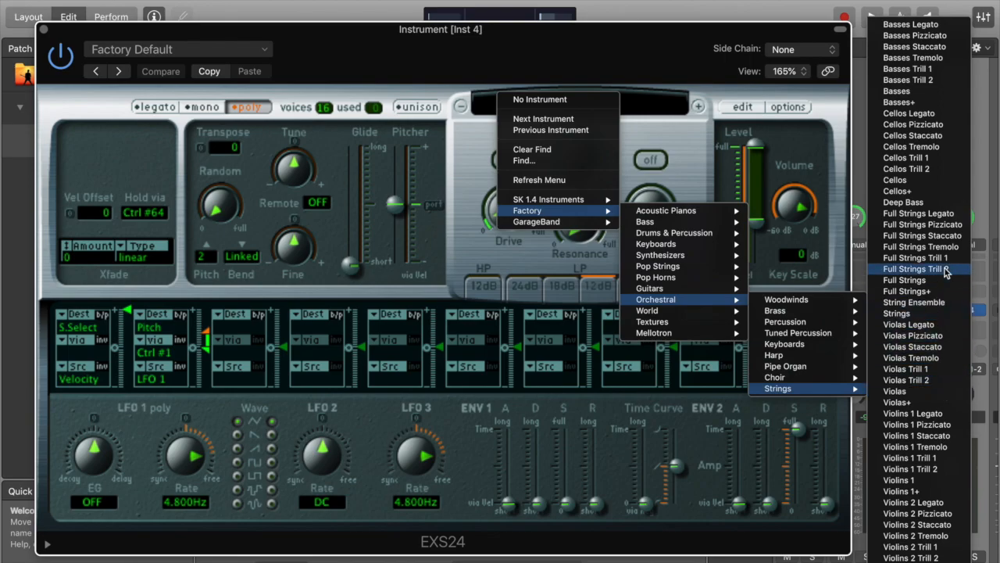
left_click(934, 284)
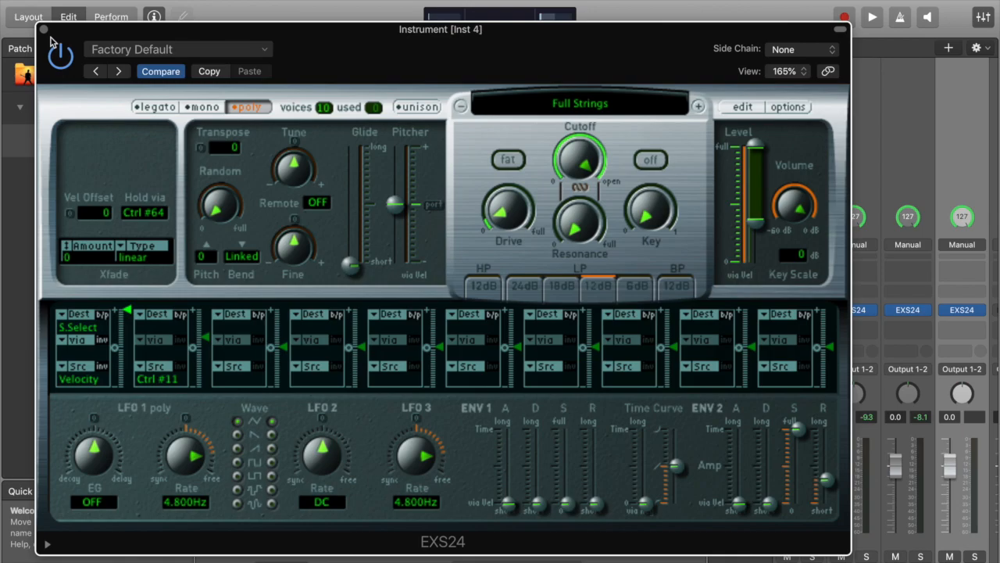
left_click(43, 29)
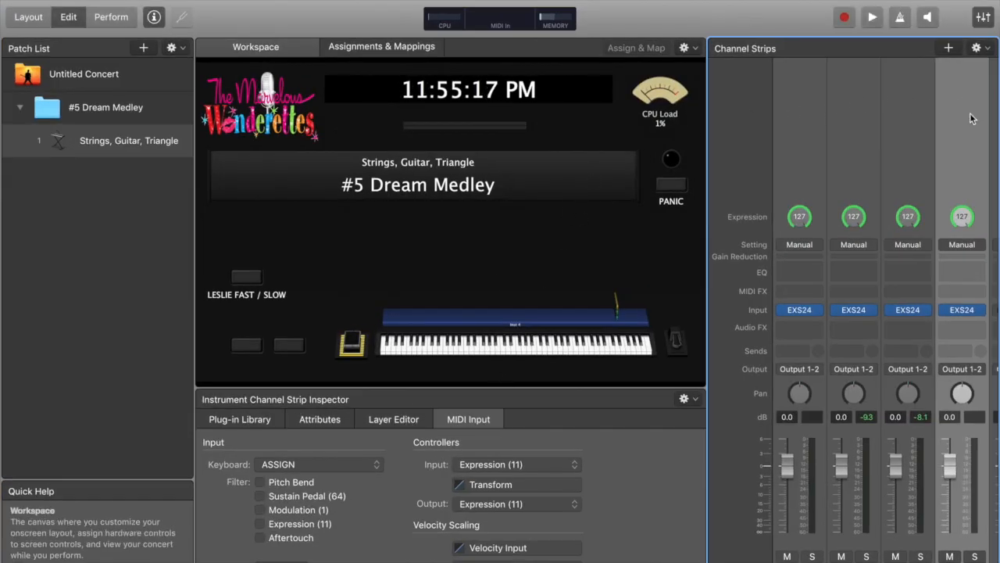
Set the Inst 4 strings layer's key range with low key D#4 and high key D7
left_click(393, 426)
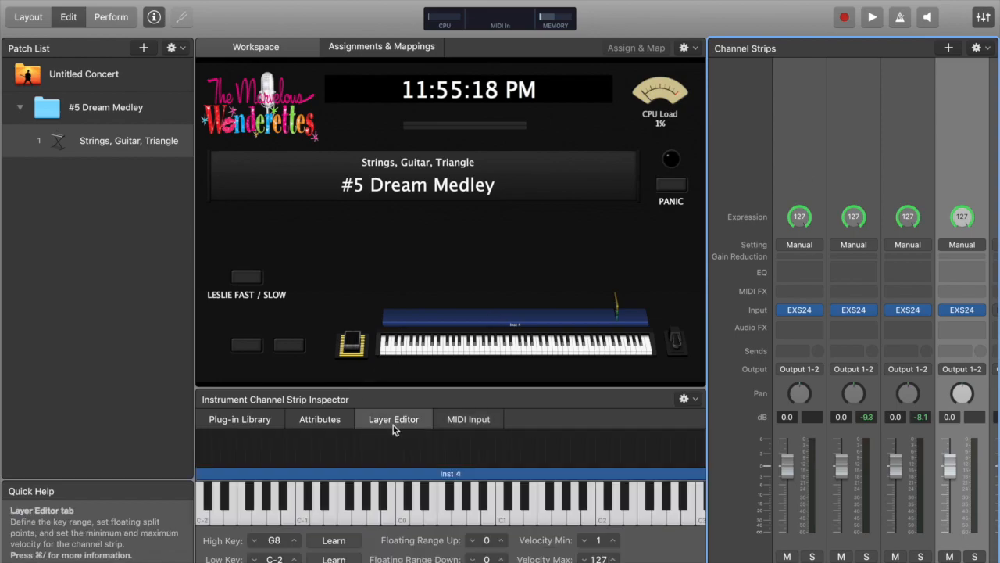
left_click(274, 558)
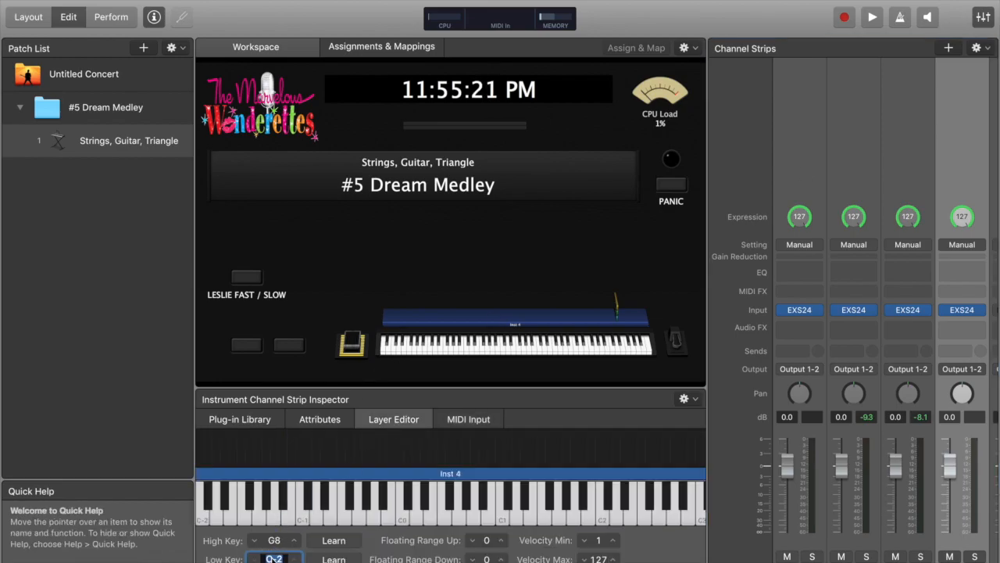
type("d#4")
key("Return")
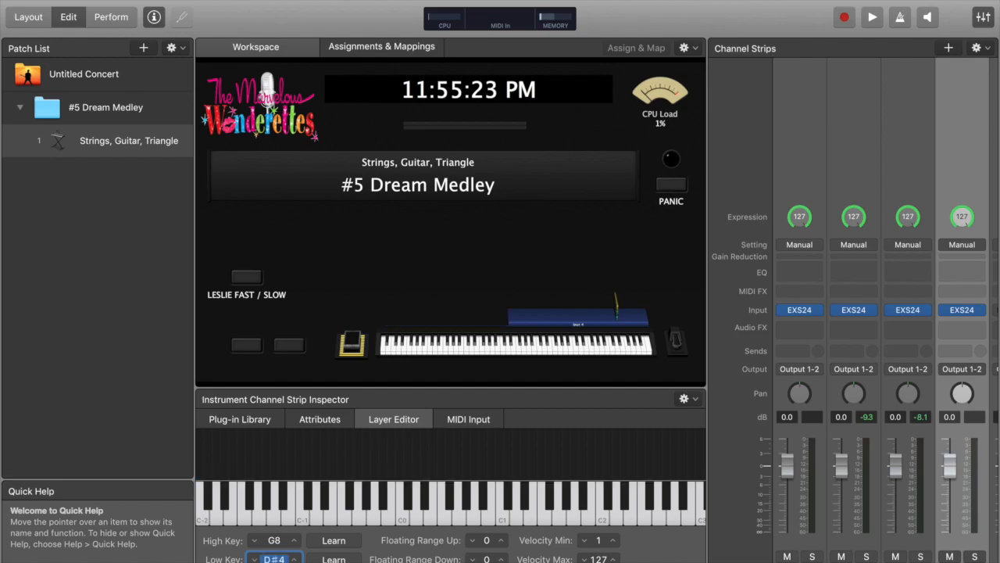
double_click(274, 540)
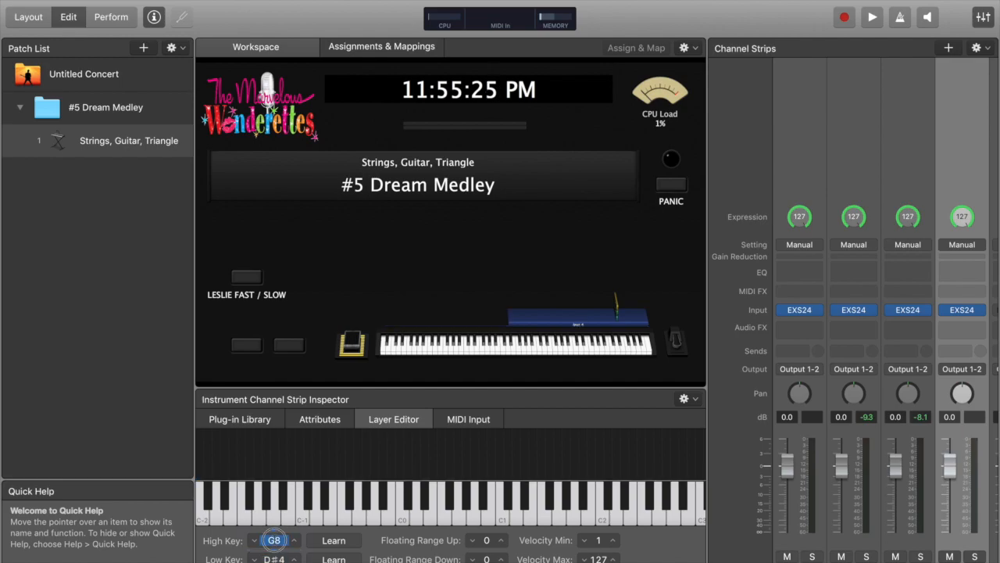
type("d7")
key("Return")
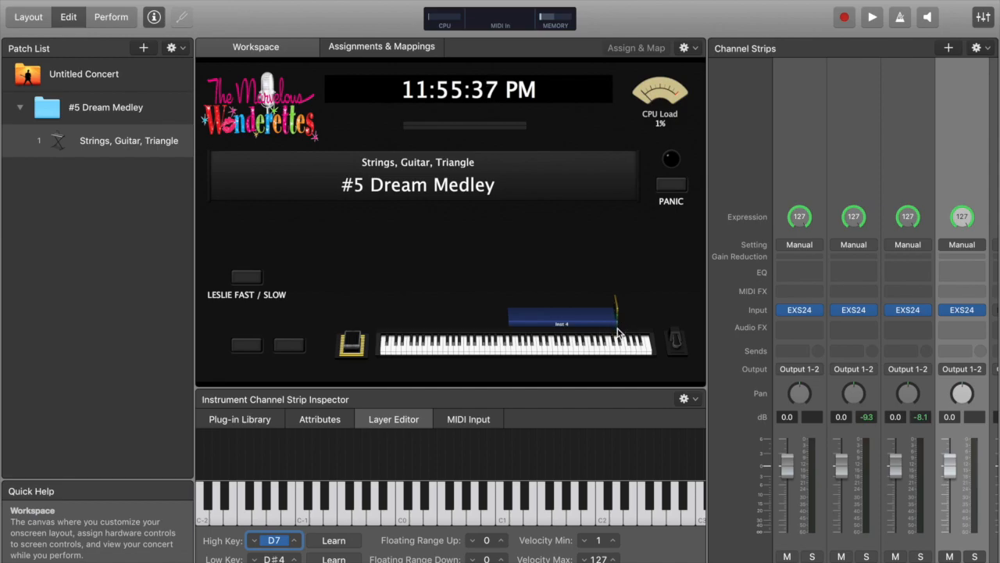
Audition the strings layer on the onscreen keyboard and re-check the #5 cues in the score document
left_click(539, 346)
left_click_drag(540, 345, 584, 347)
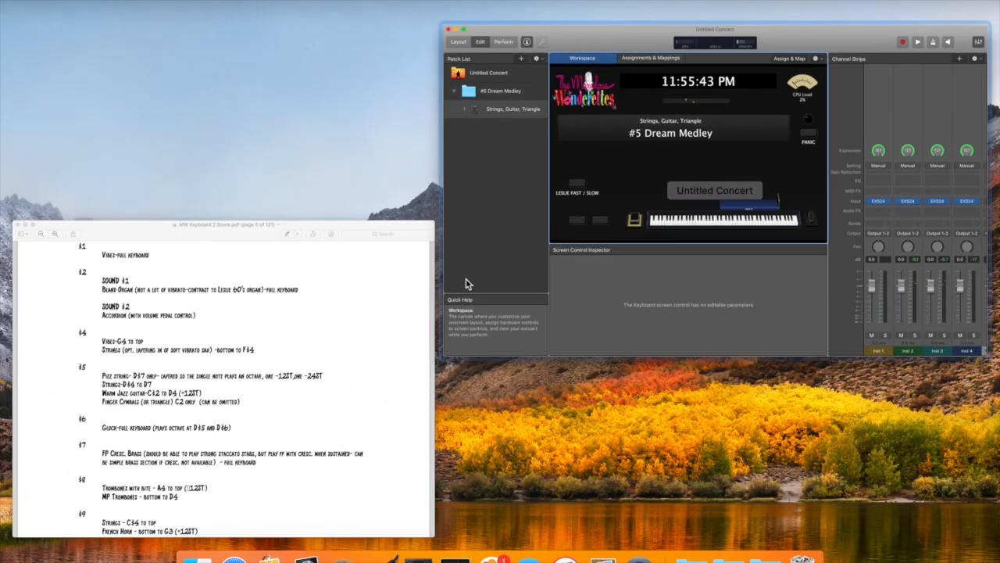
left_click(260, 411)
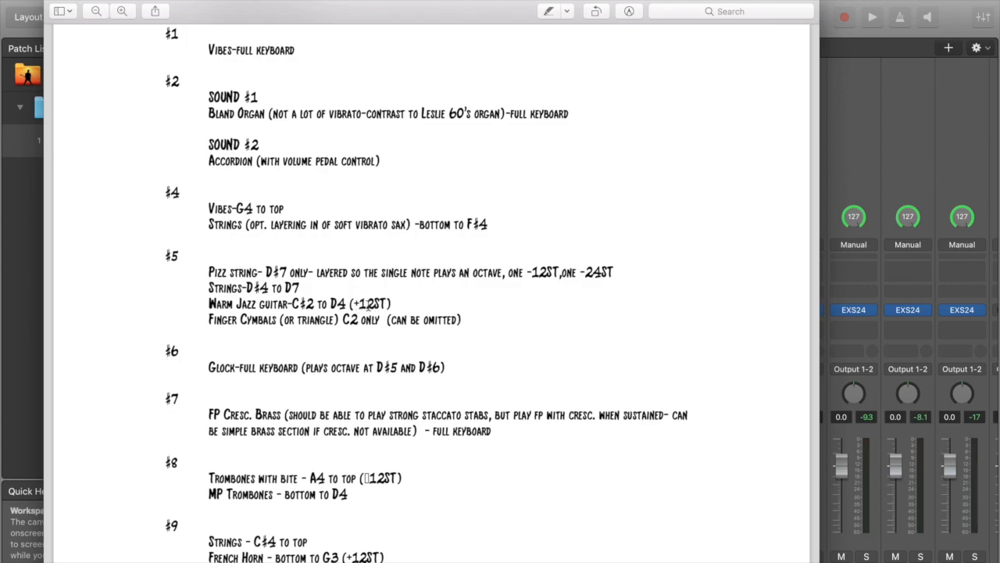
left_click(871, 6)
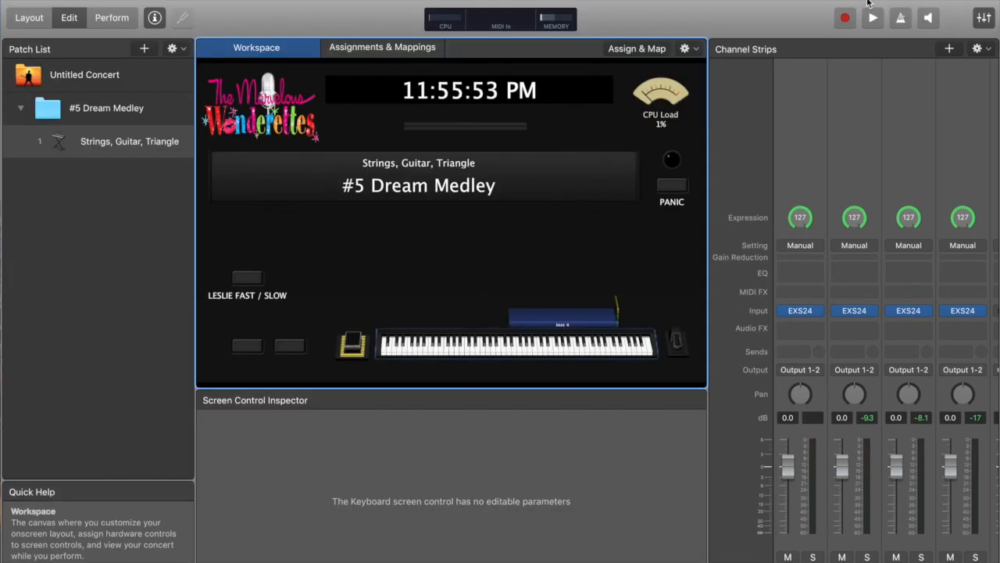
Add another instrument channel strip and load a stereo EXS24 sampler into it
left_click(950, 49)
key("Return")
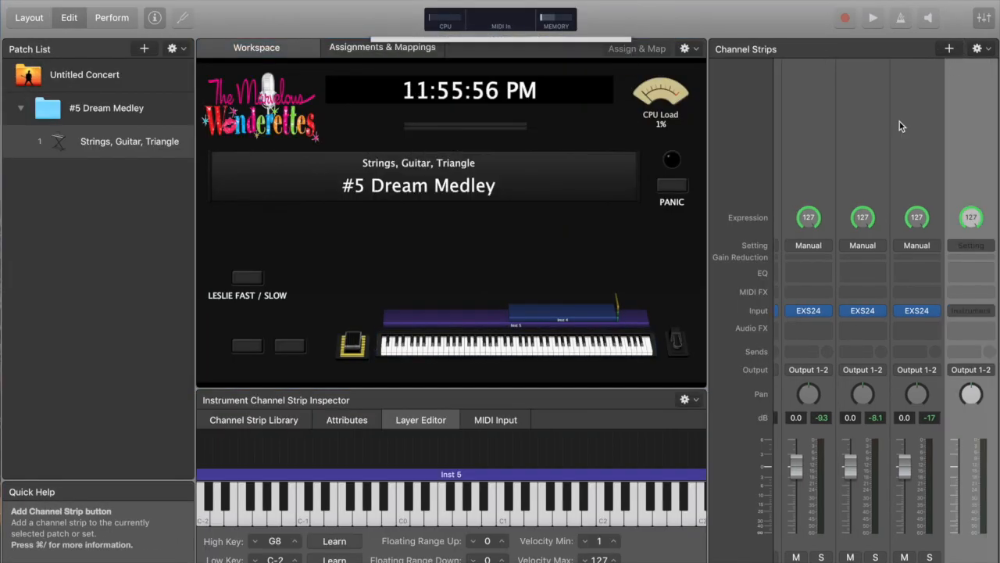
left_click(989, 311)
mouse_move(951, 338)
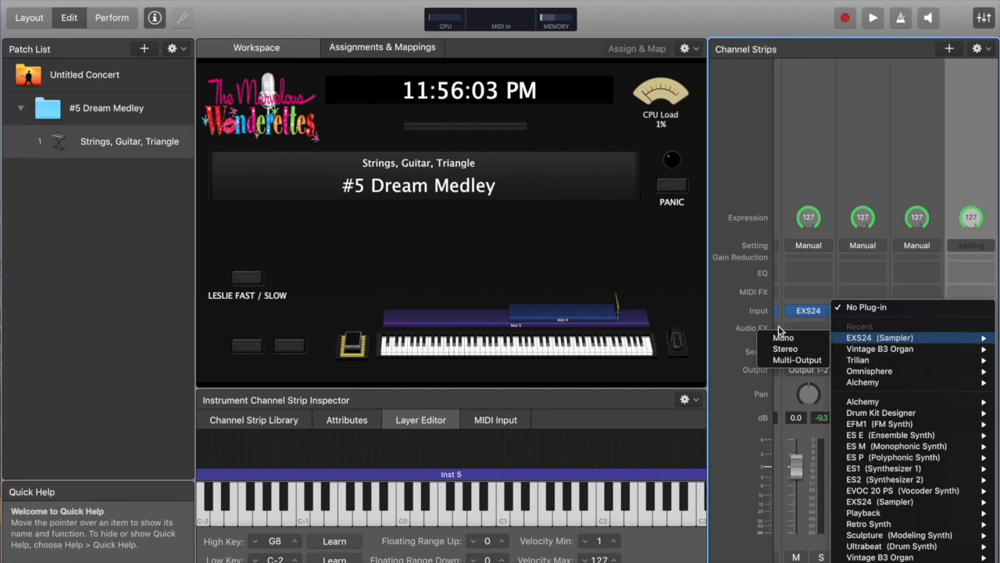
left_click(784, 348)
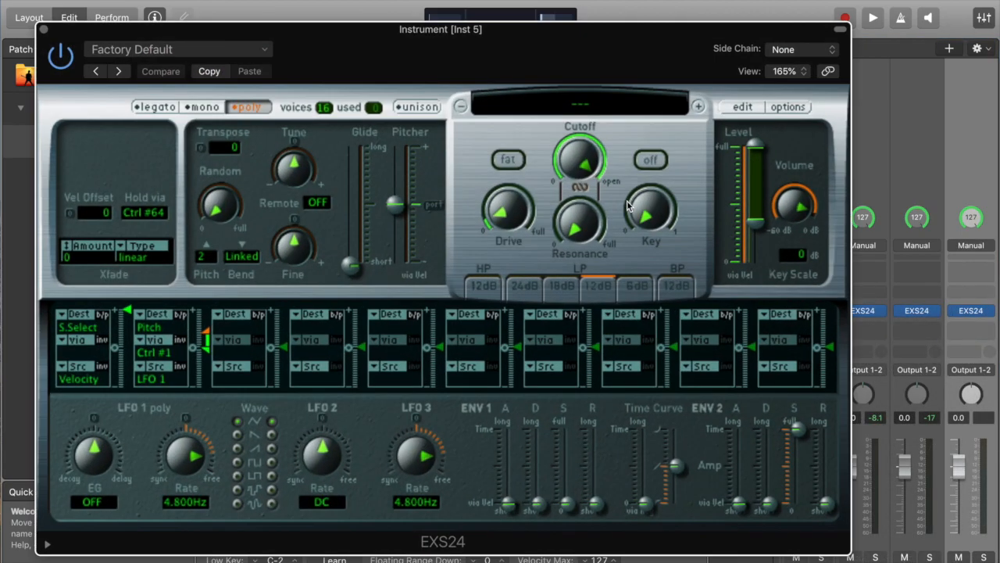
Load the Factory Guitars 'Warm Electric' instrument into the new EXS24 and close the plug-in window
left_click(590, 102)
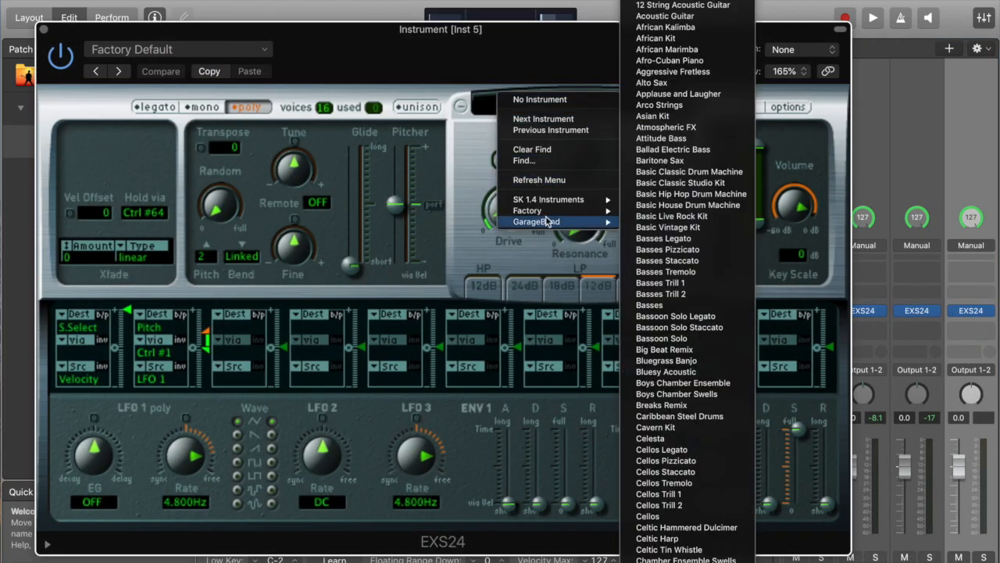
mouse_move(551, 213)
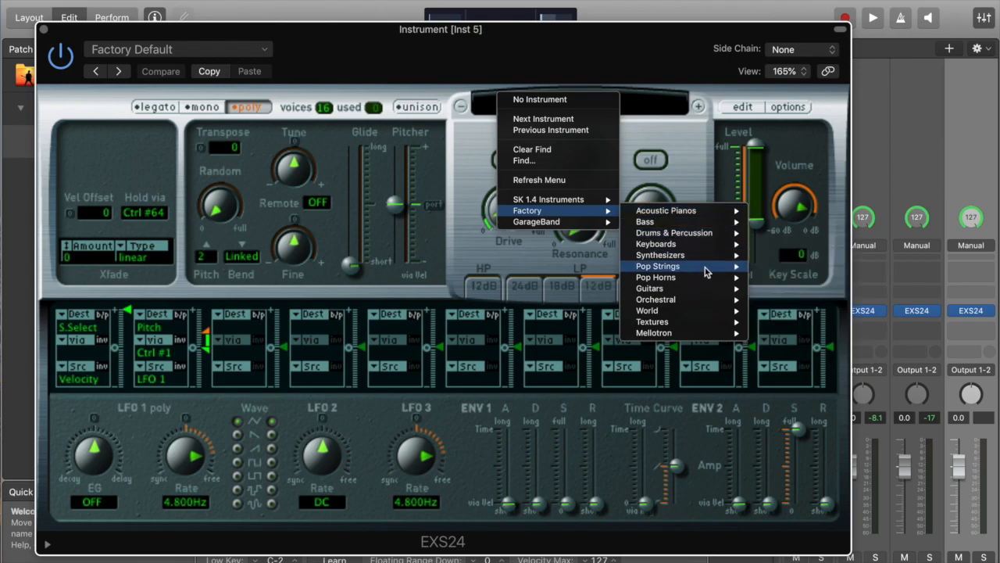
mouse_move(706, 286)
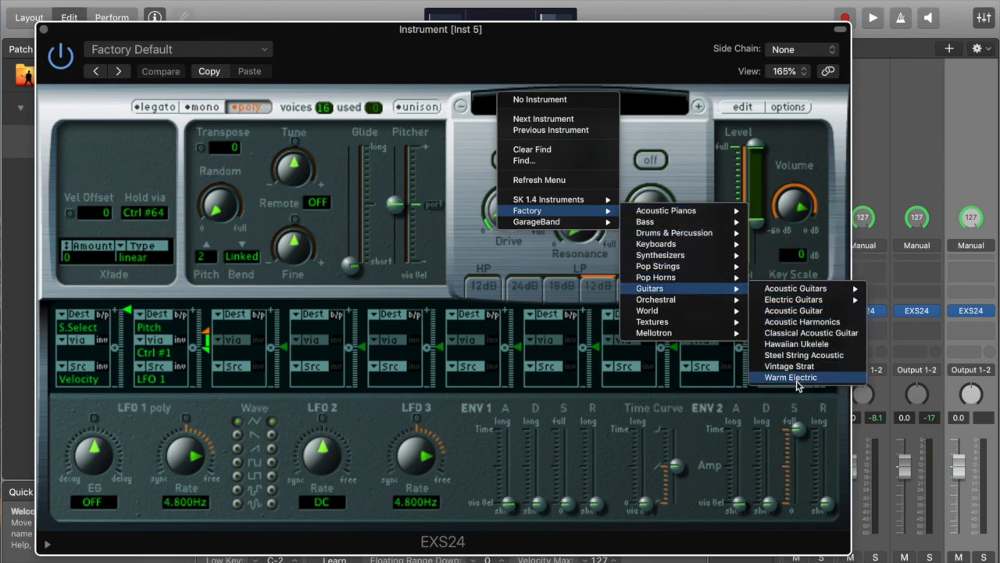
left_click(809, 379)
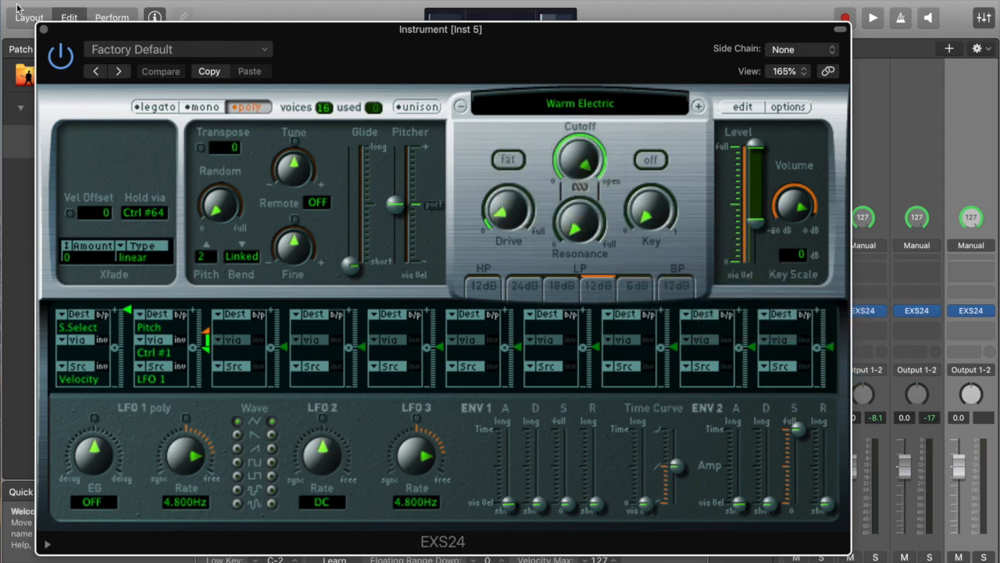
left_click(43, 28)
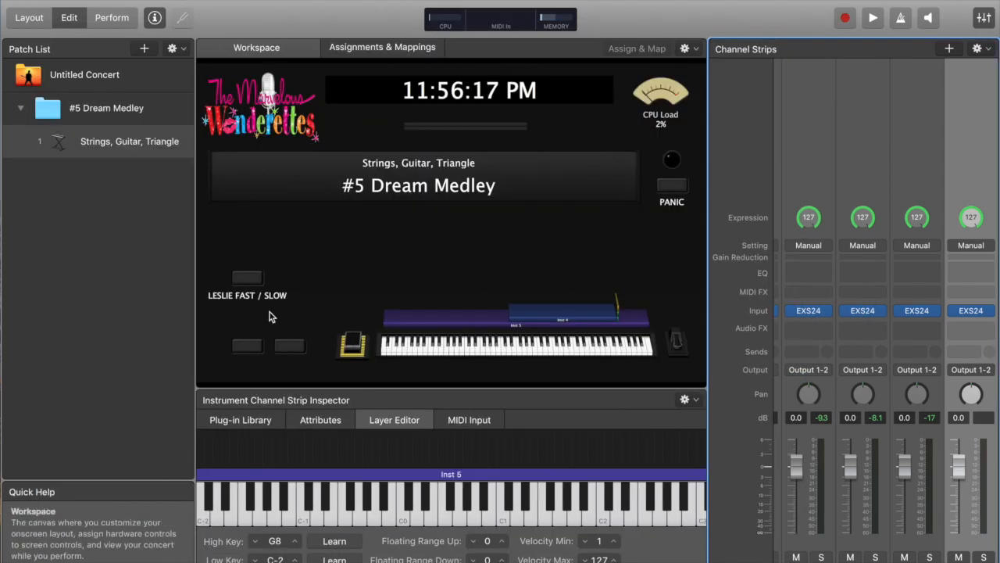
Check the #5 cue list in the score document and return to the concert
key("ctrl+Up")
left_click(285, 345)
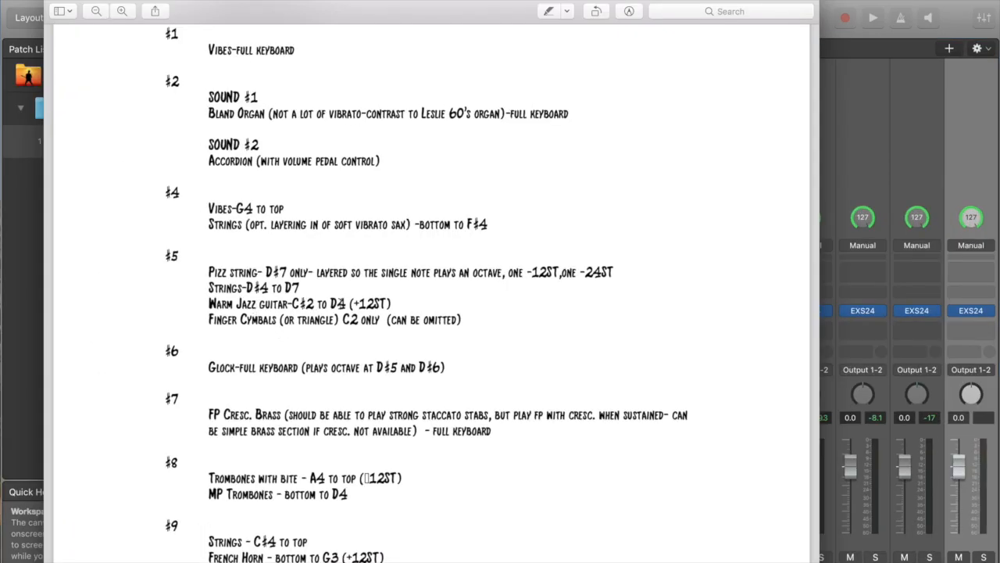
key("ctrl+Up")
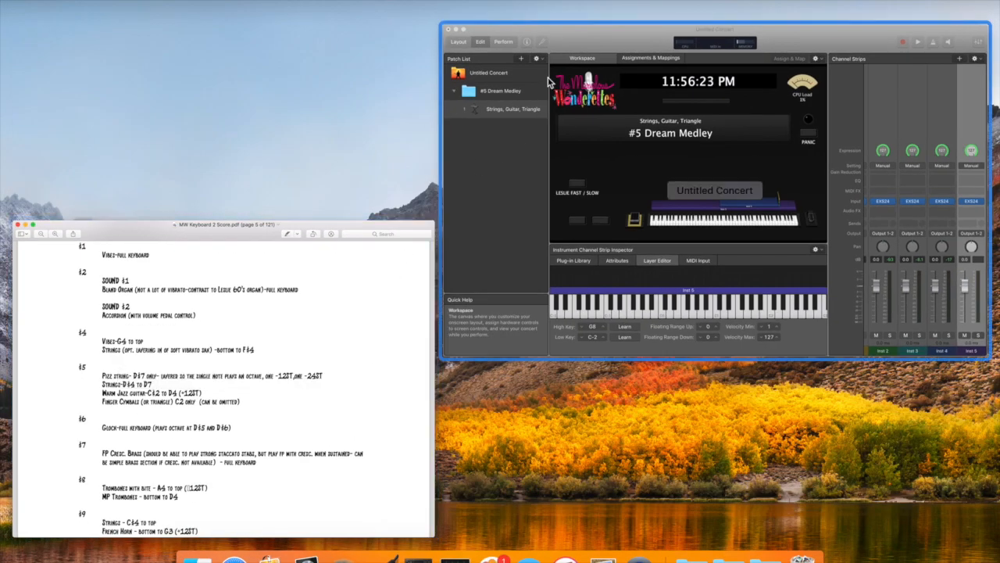
left_click(575, 44)
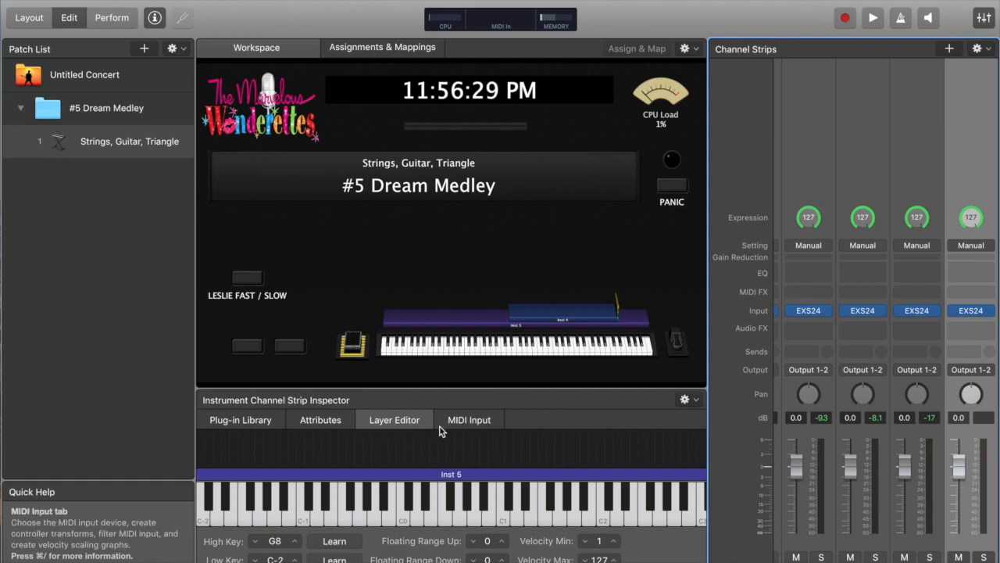
Set the Inst 5 guitar layer's key range with low key C#2 and high key D4
double_click(275, 559)
type("d")
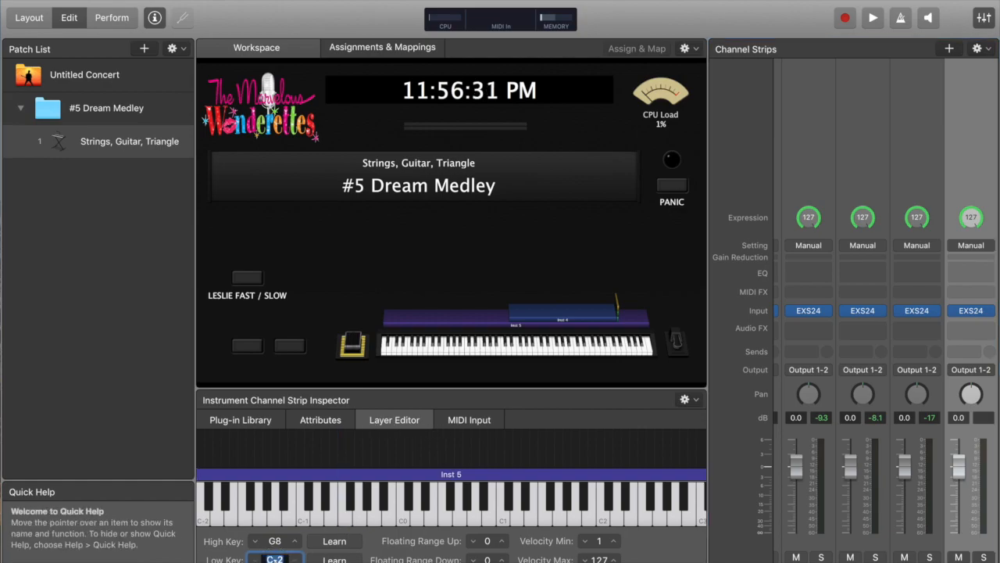
type("#2")
key("Return")
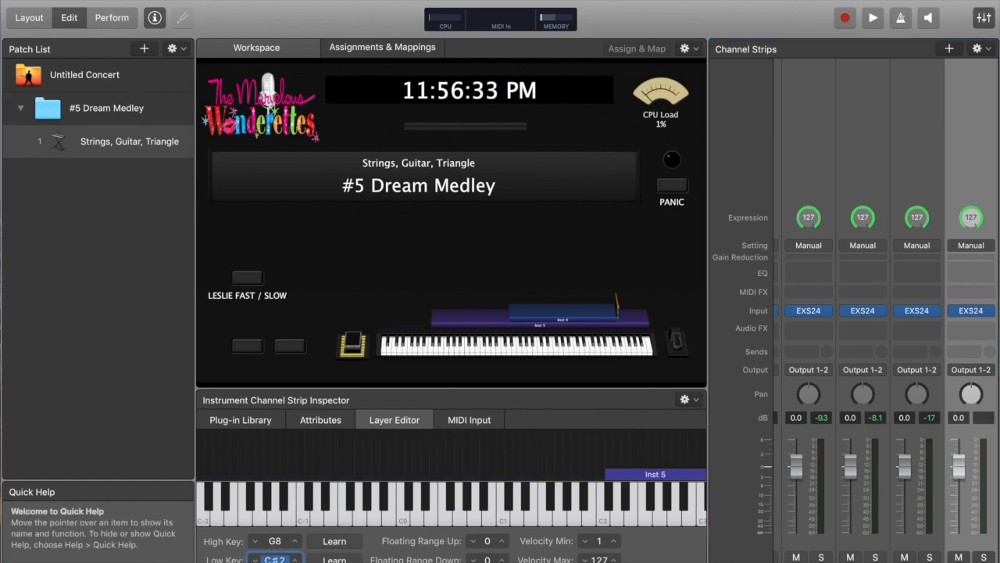
double_click(275, 540)
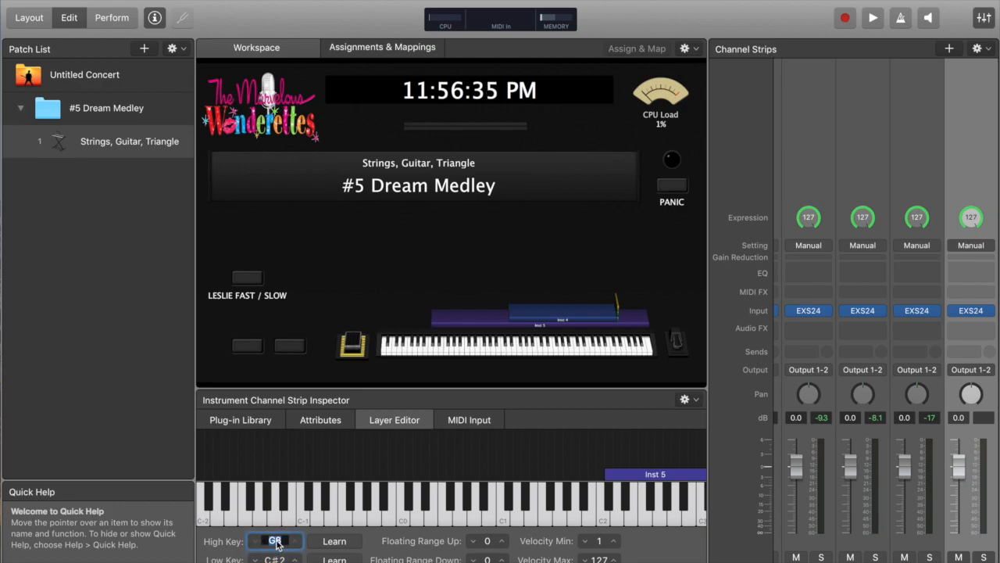
type("d4")
key("Return")
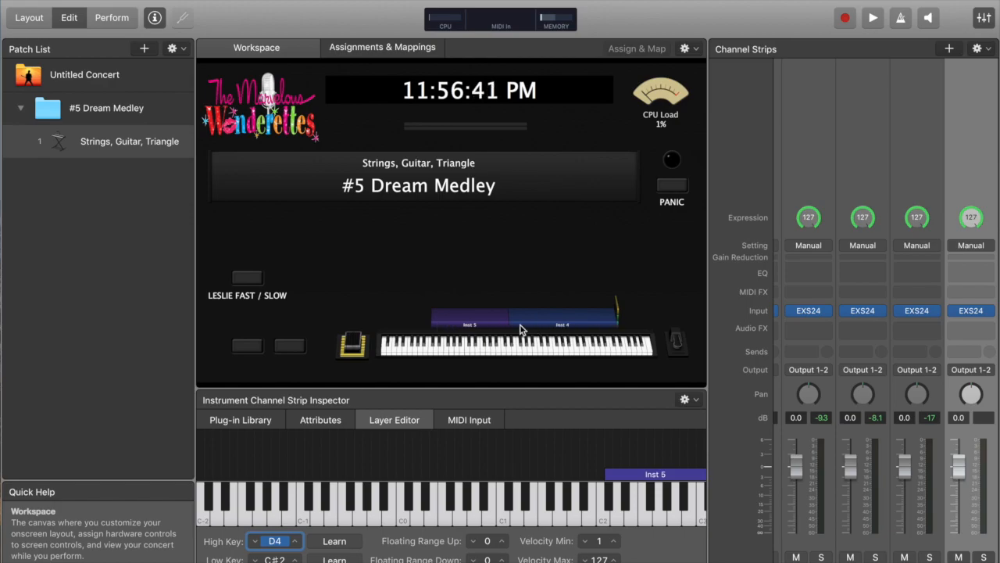
Open the guitar layer's MIDI input settings and bring the score document forward to compare with the #5 cues
key("ctrl+Up")
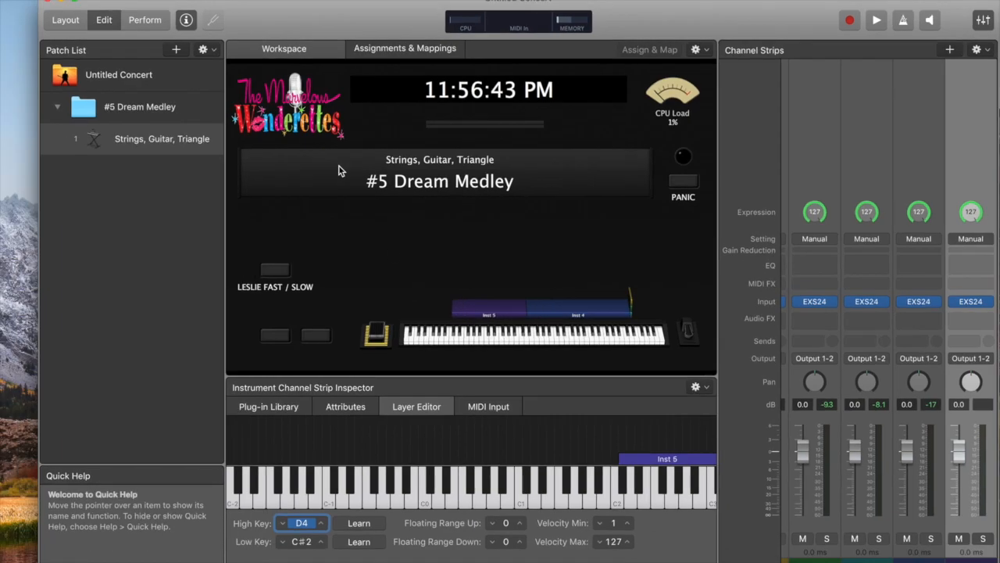
left_click(210, 353)
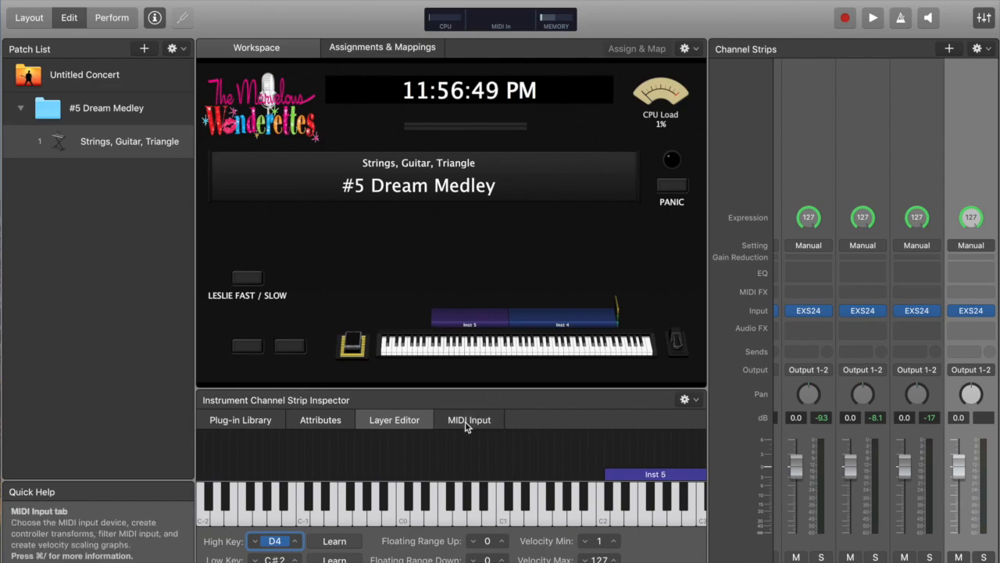
left_click(697, 261)
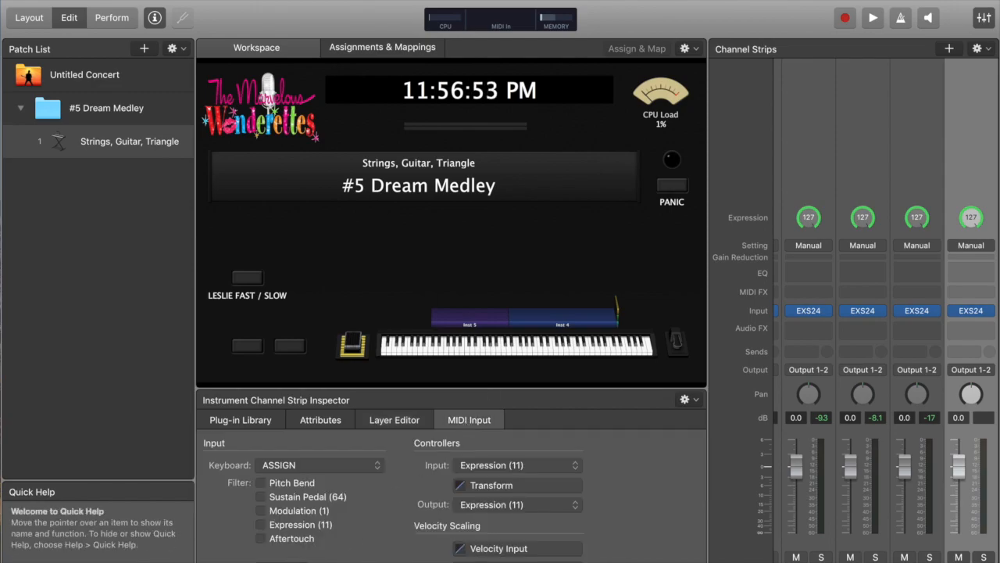
key("ctrl+Up")
left_click(277, 337)
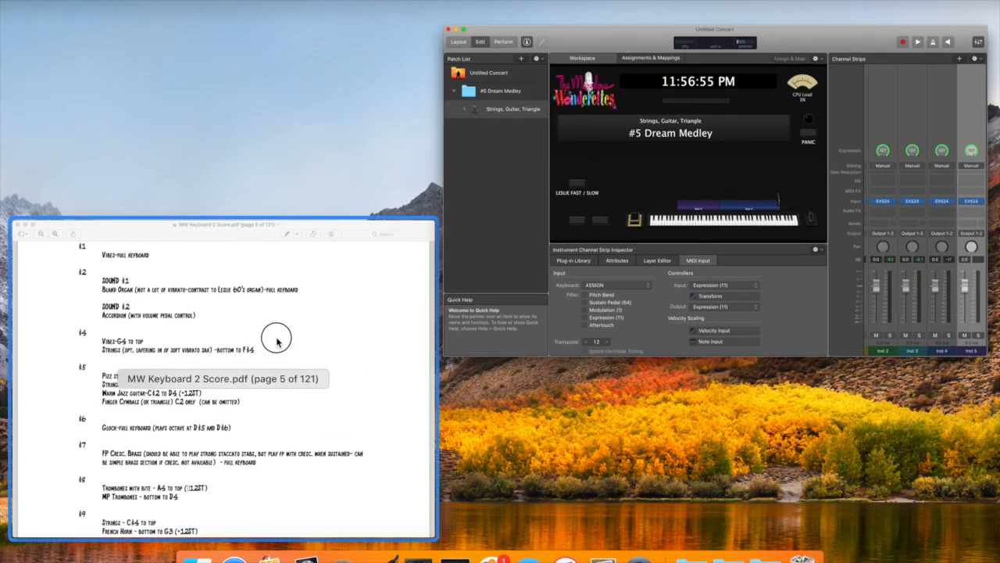
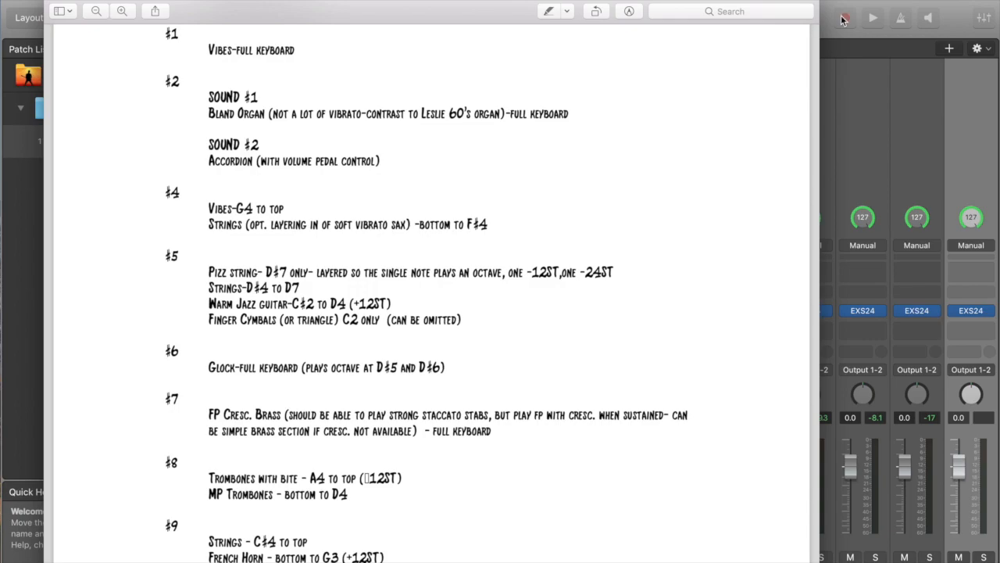
Return to the concert, add a new software instrument channel strip and insert a stereo EXS24 sampler into it
left_click(875, 5)
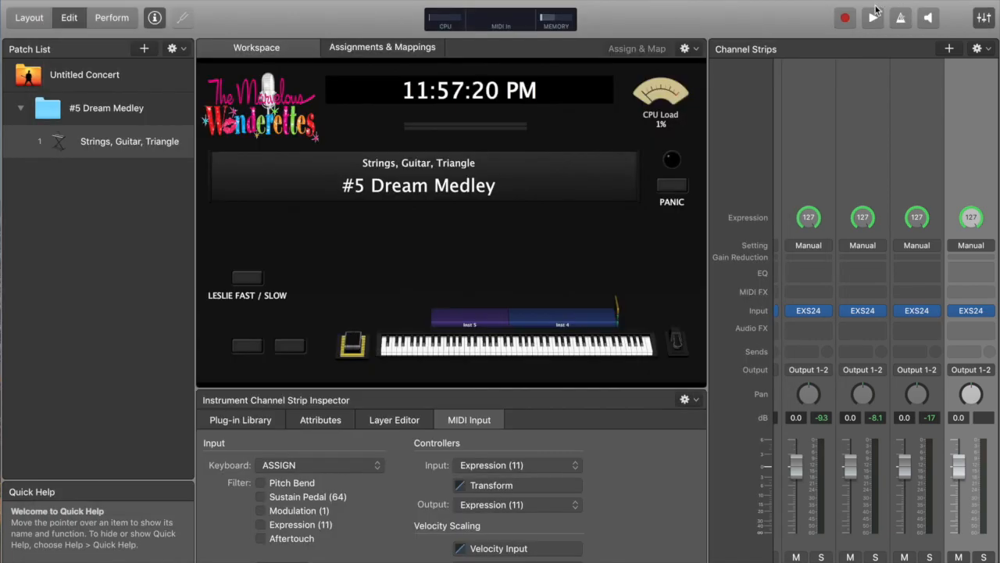
left_click(950, 48)
key("Return")
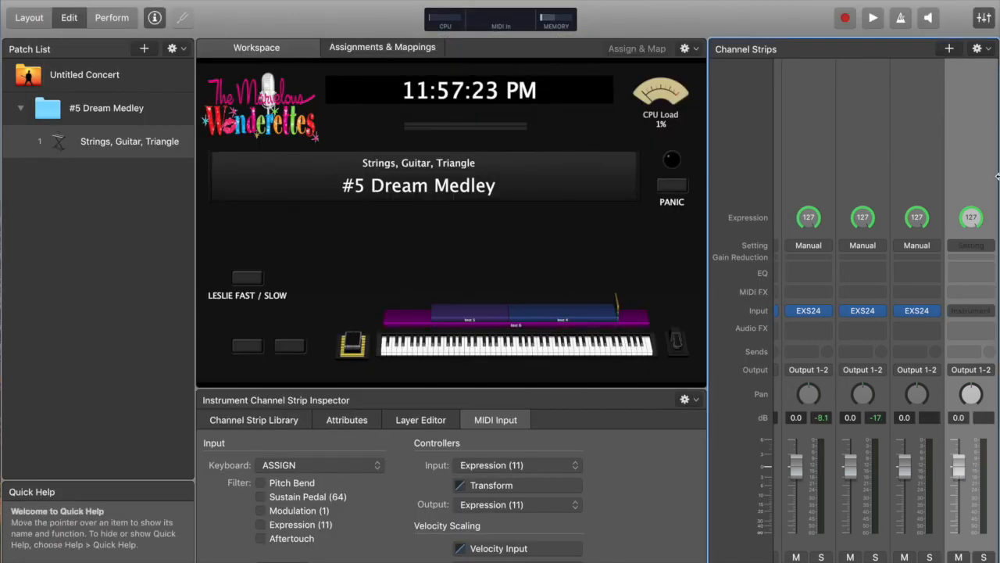
left_click(986, 311)
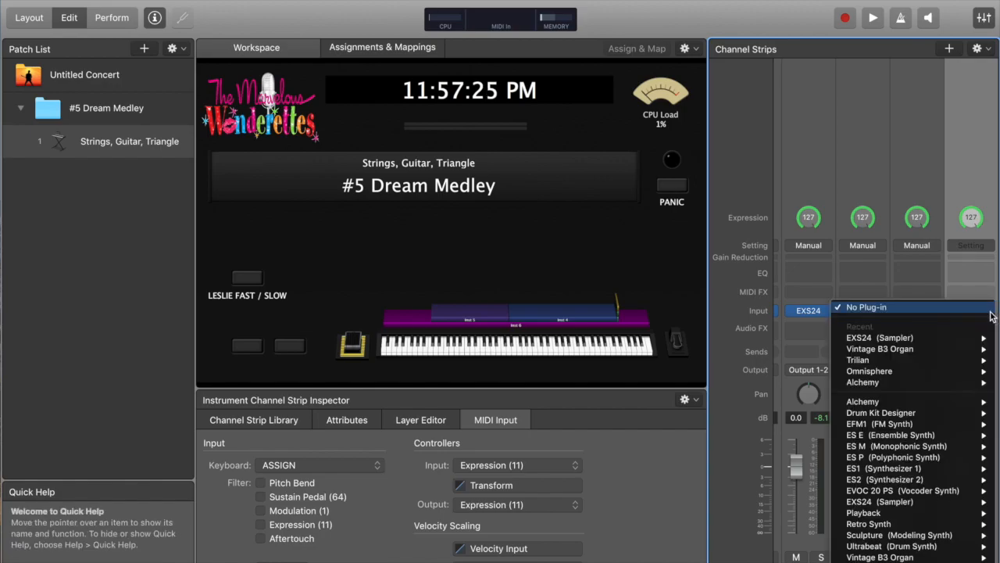
mouse_move(942, 341)
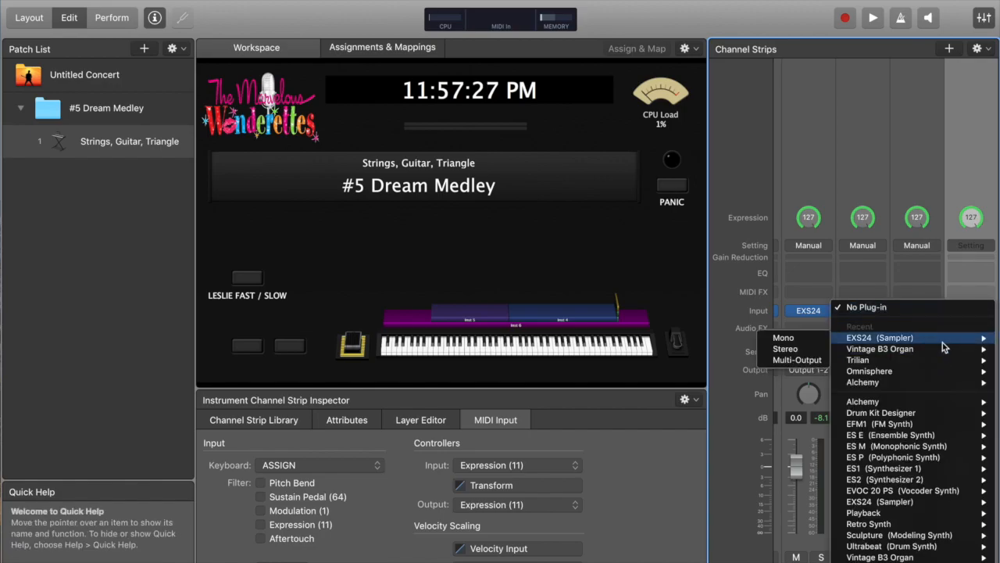
left_click(796, 349)
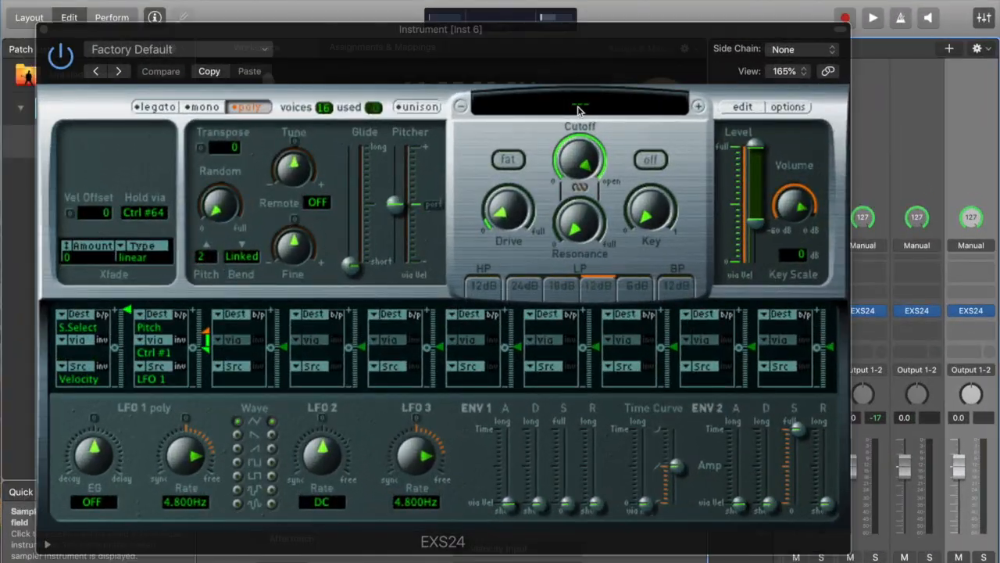
Load the Factory Orchestral 'Orchestral Kit' instrument into the new EXS24 and close the plug-in window
left_click(402, 62)
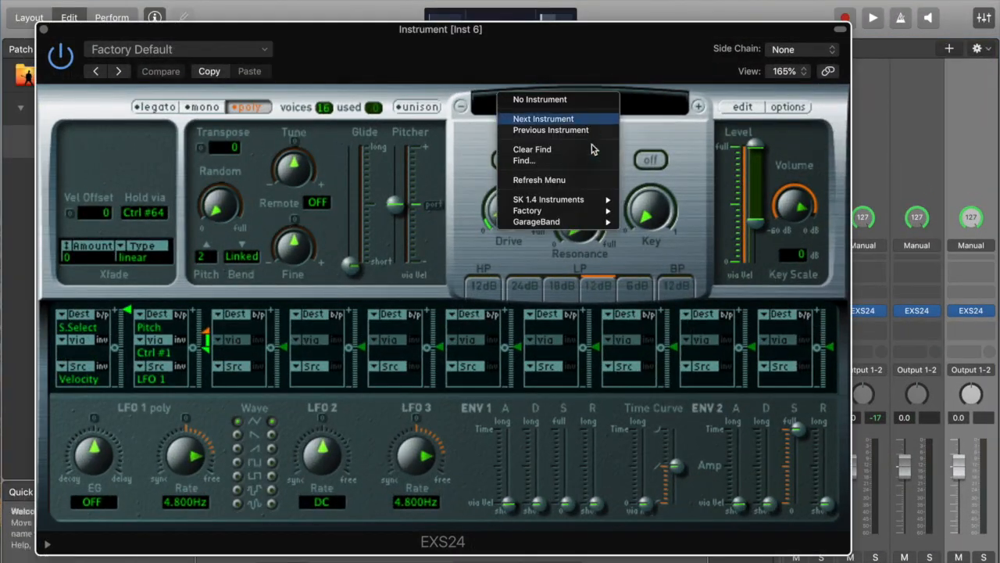
mouse_move(594, 211)
mouse_move(702, 245)
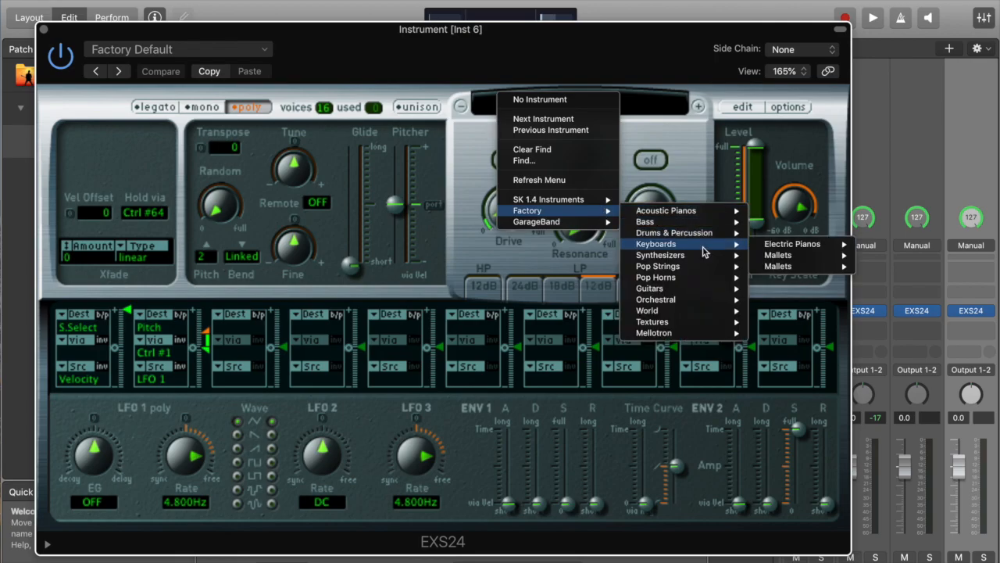
mouse_move(700, 299)
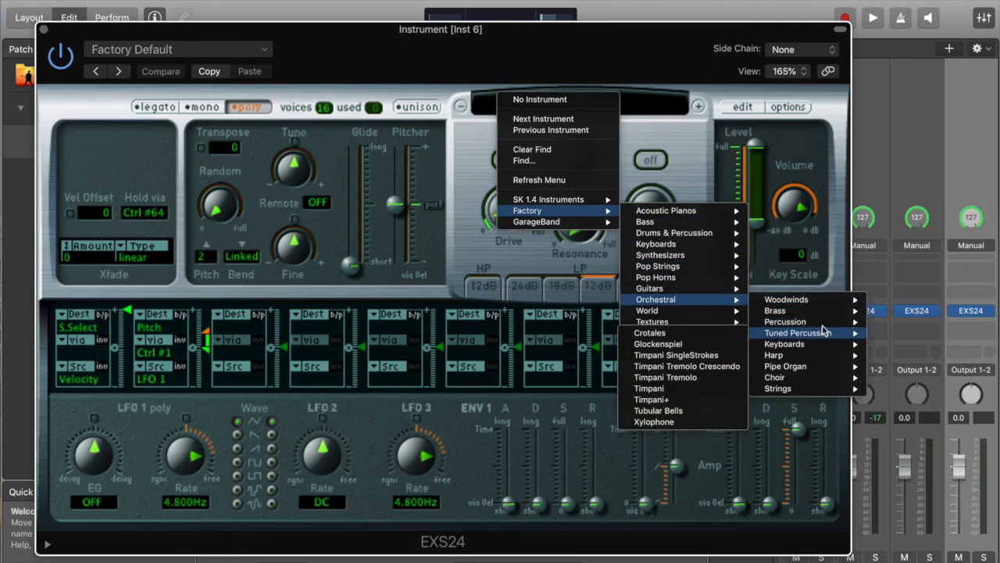
mouse_move(831, 320)
left_click(896, 329)
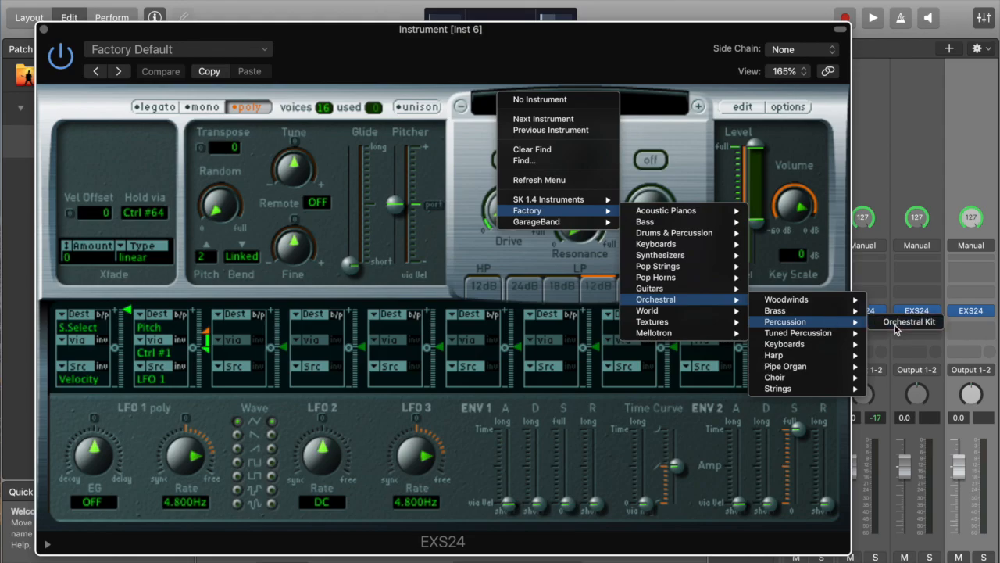
left_click(43, 29)
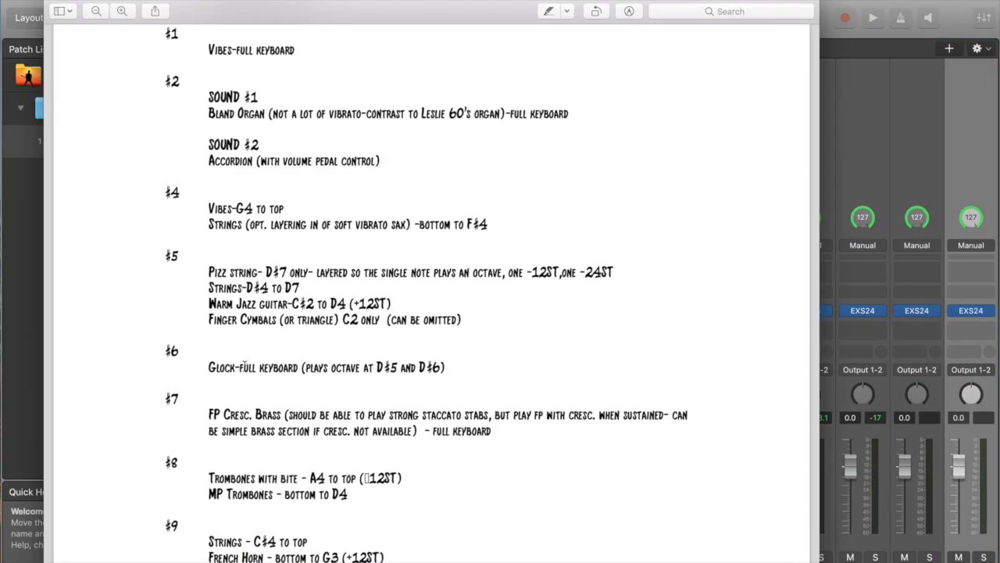
Mark the finger cymbals' C2 cue in the score and set the Inst 6 layer's high and low key both to C2
left_click_drag(342, 317, 375, 326)
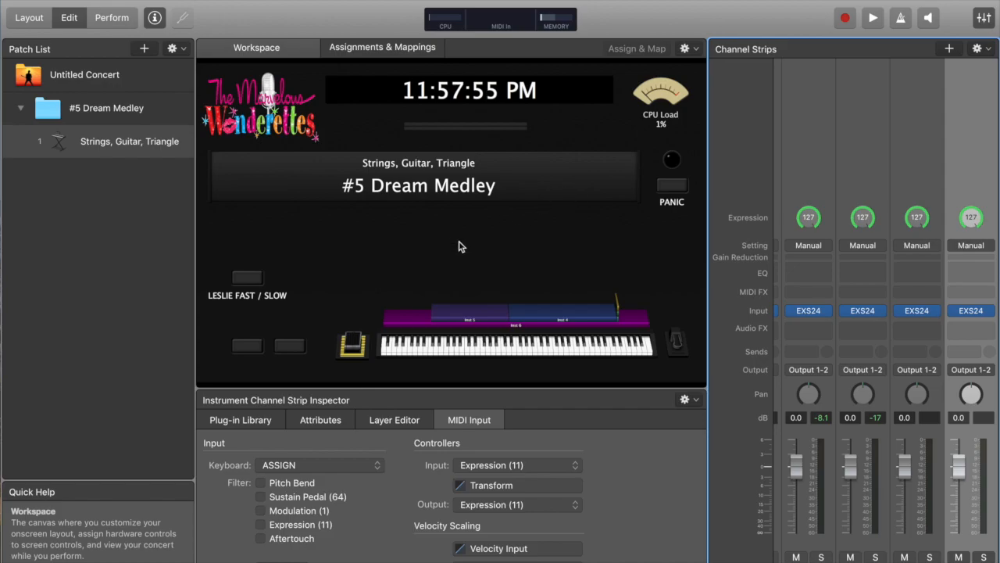
left_click(384, 420)
double_click(258, 542)
type("c2")
key("Return")
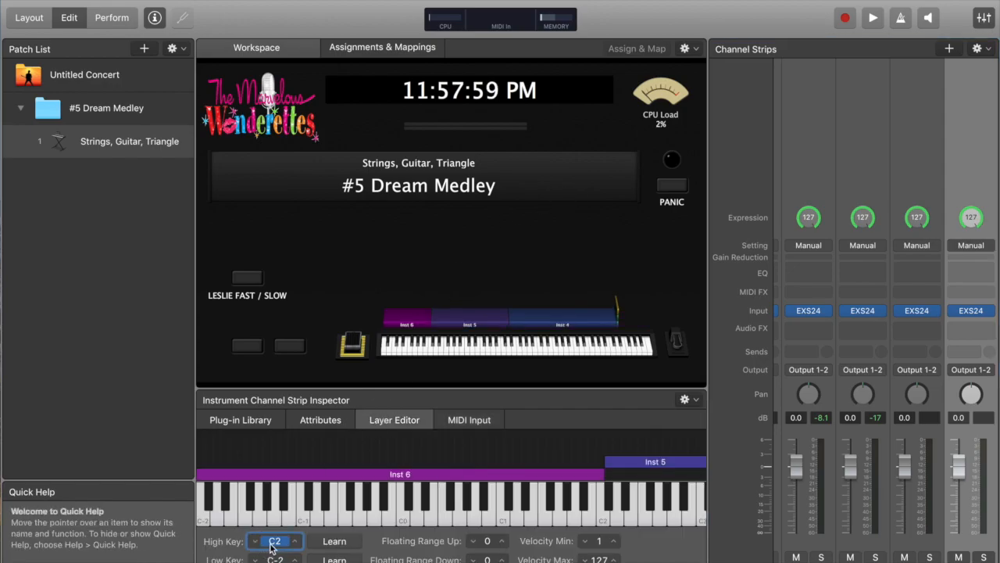
key("Tab")
type("c2")
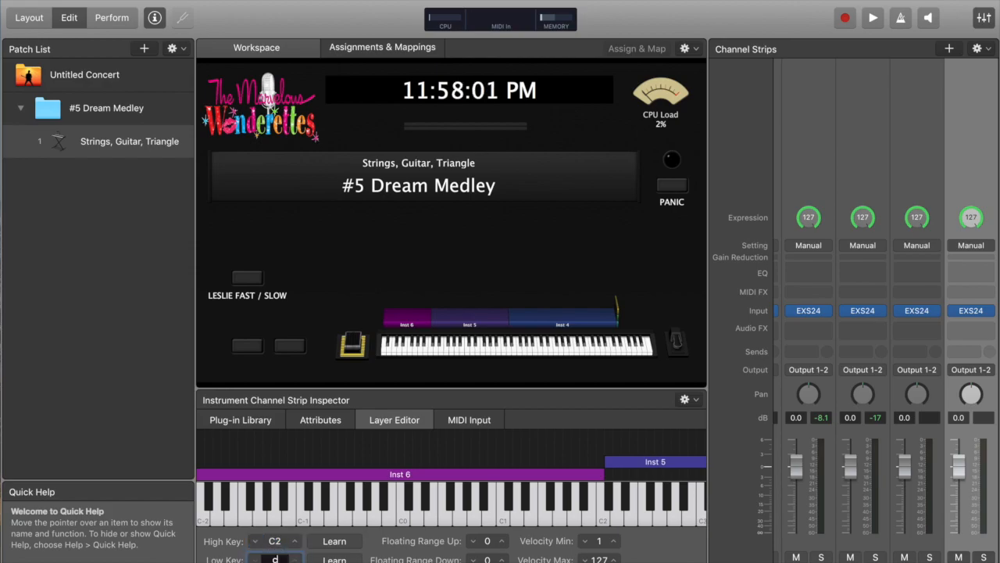
key("Return")
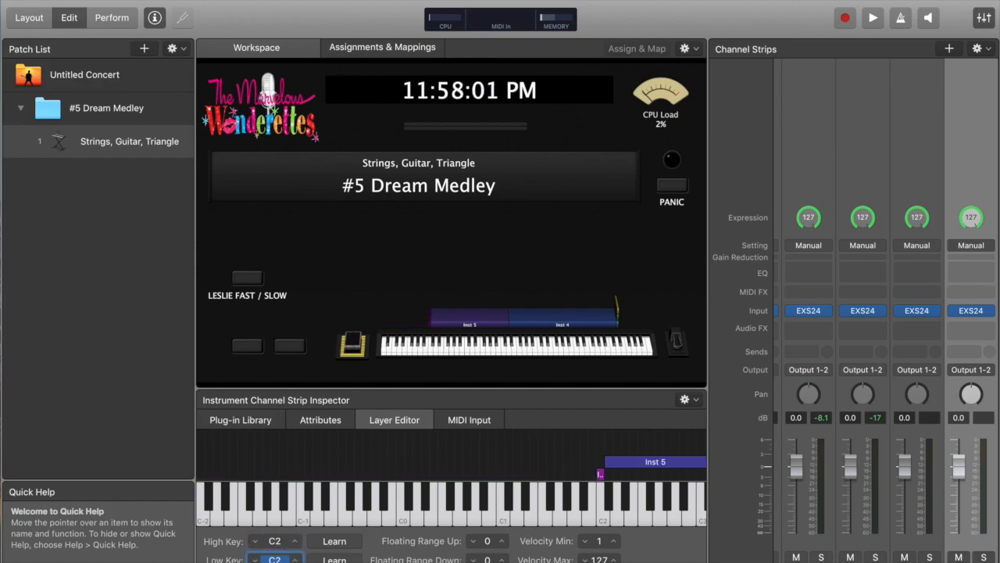
Audition the C2 triangle layer on the on-screen keyboard and reopen its EXS24 plug-in to check the instrument
left_click(433, 353)
left_click(433, 352)
left_click(433, 352)
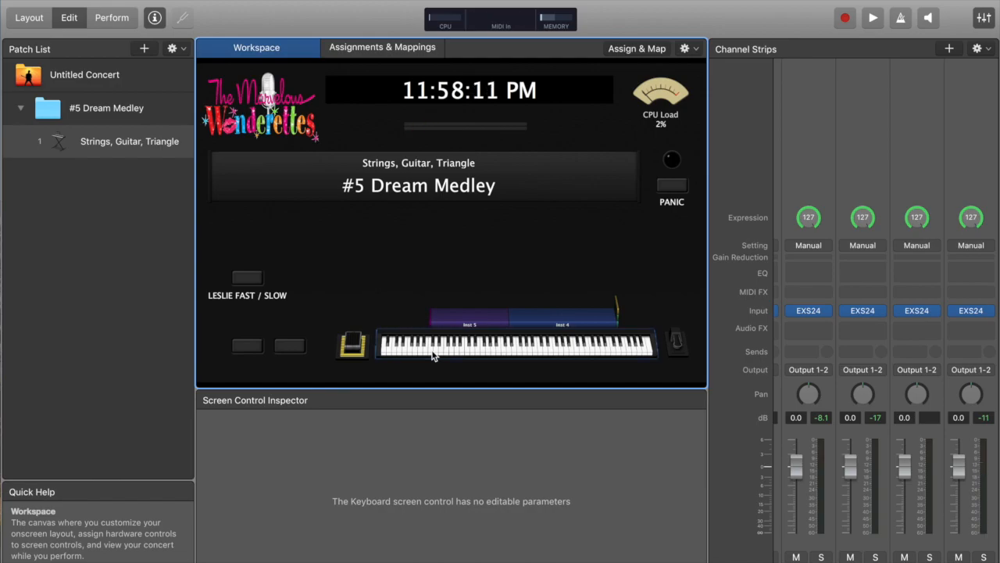
left_click(973, 312)
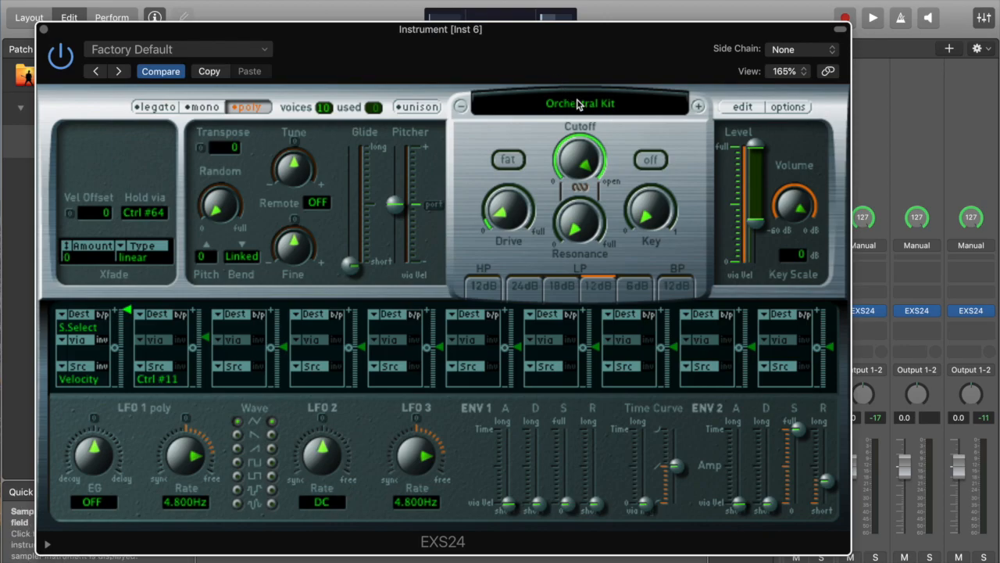
left_click(43, 29)
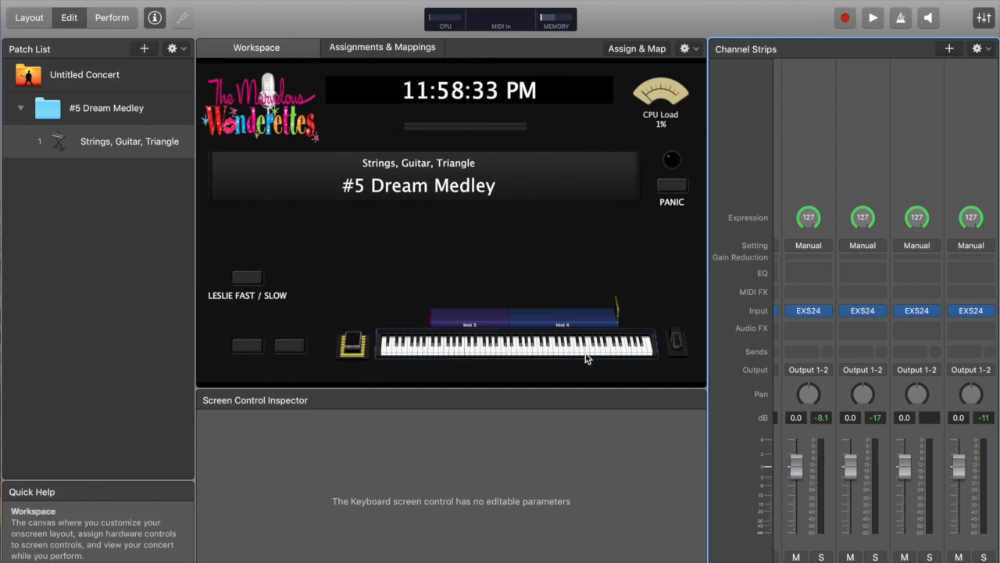
left_click(430, 353)
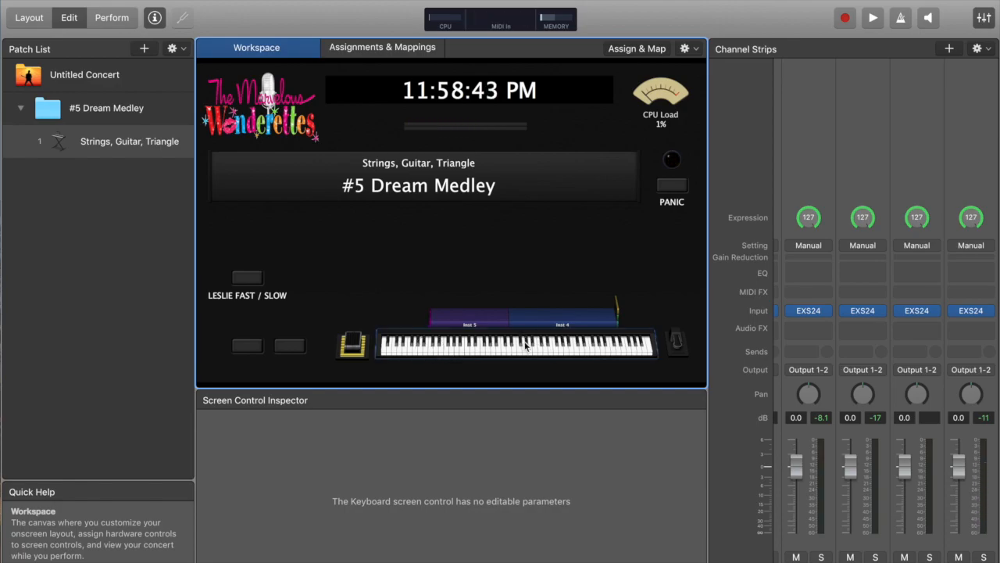
left_click(431, 353)
left_click(431, 353)
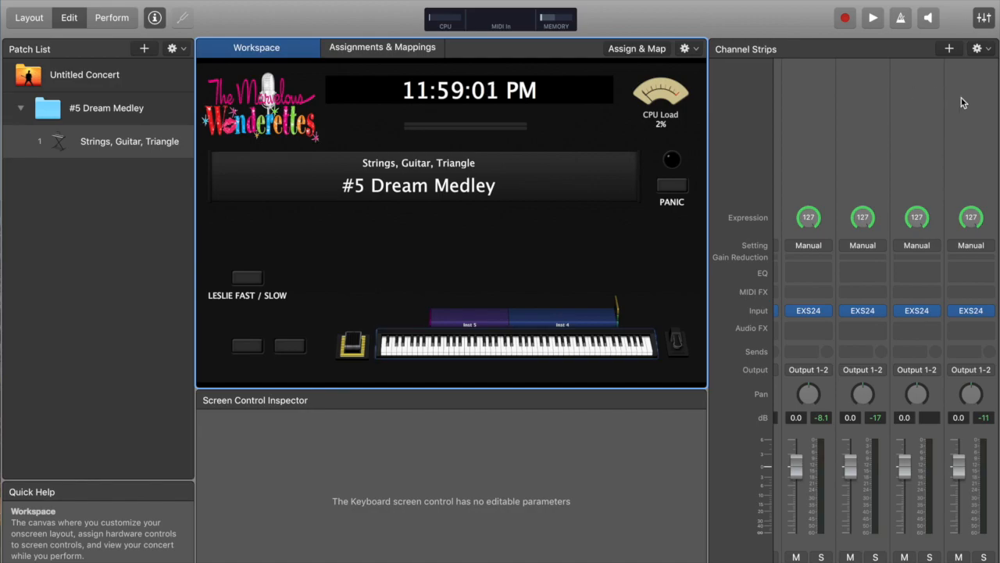
Select the Inst 6 channel strip, review its layer and MIDI input settings, and play the keyboard again
left_click(431, 350)
left_click(986, 127)
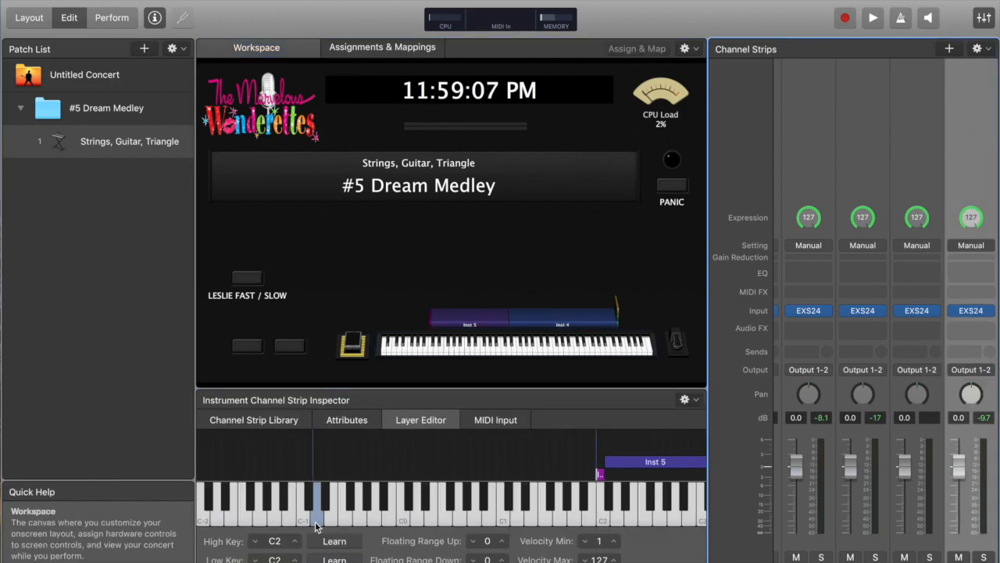
left_click(504, 423)
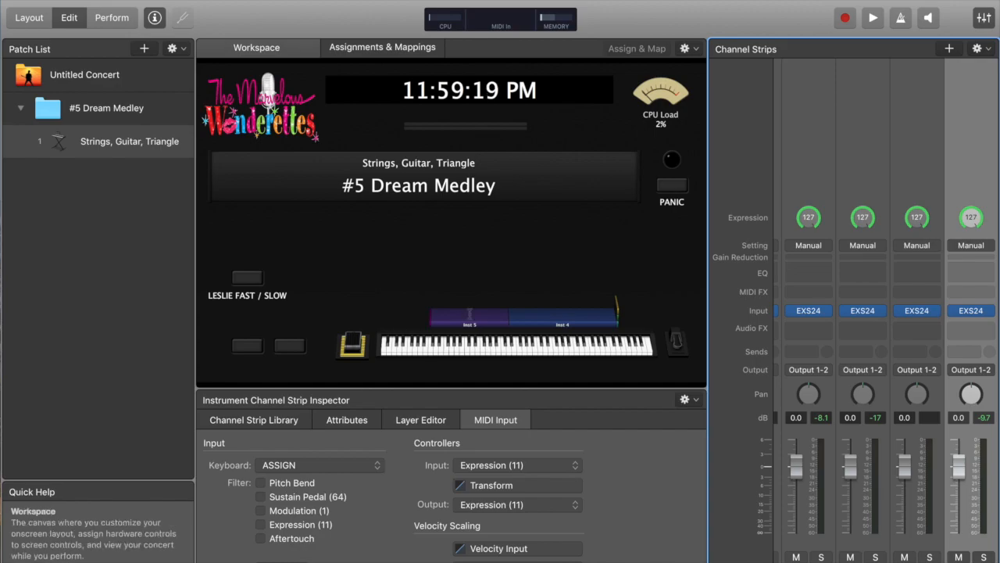
left_click(428, 352)
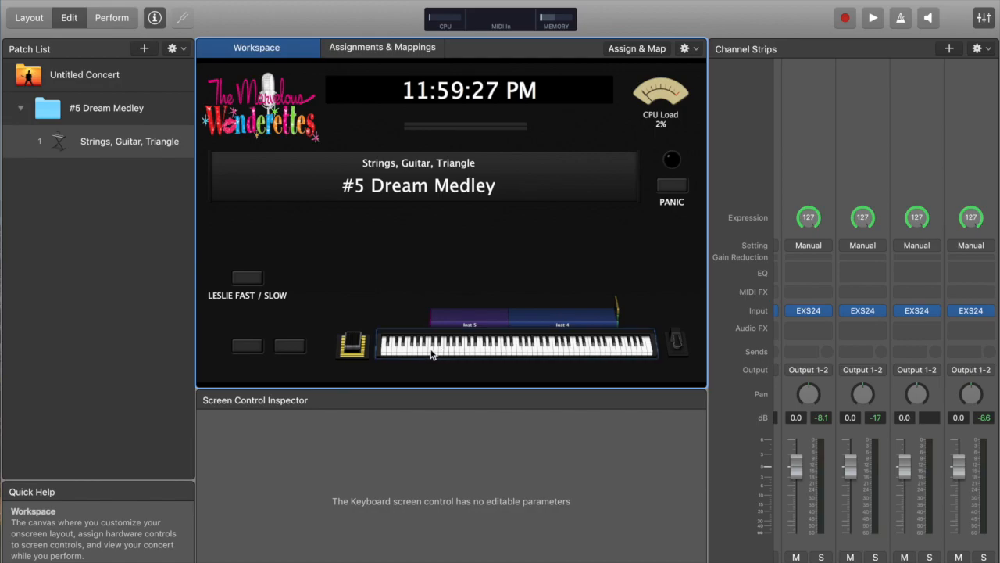
left_click(431, 352)
left_click_drag(448, 351, 467, 350)
Switch to the score document and back to the concert, then play across the keyboard to test the layers
key("ctrl+Up")
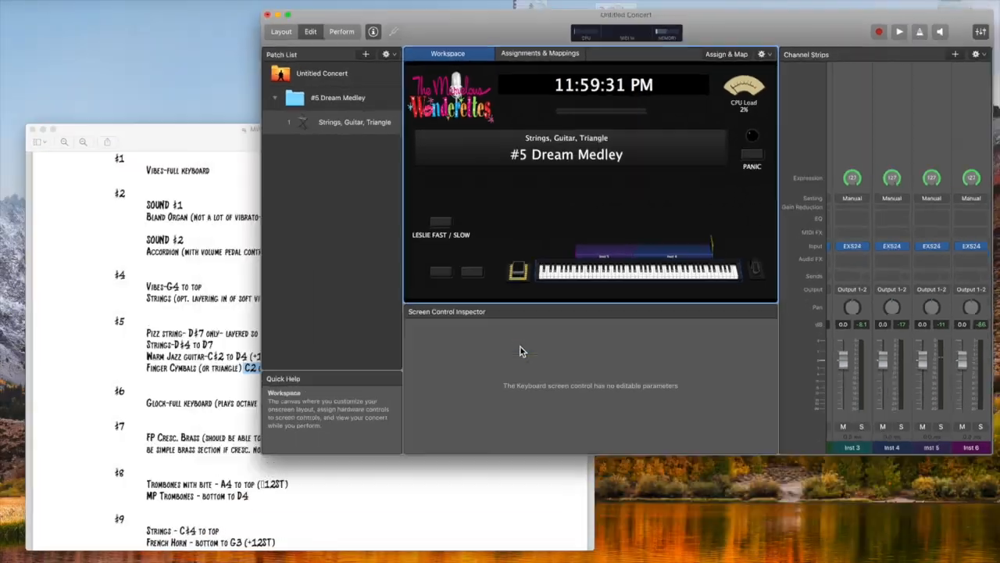
left_click(224, 461)
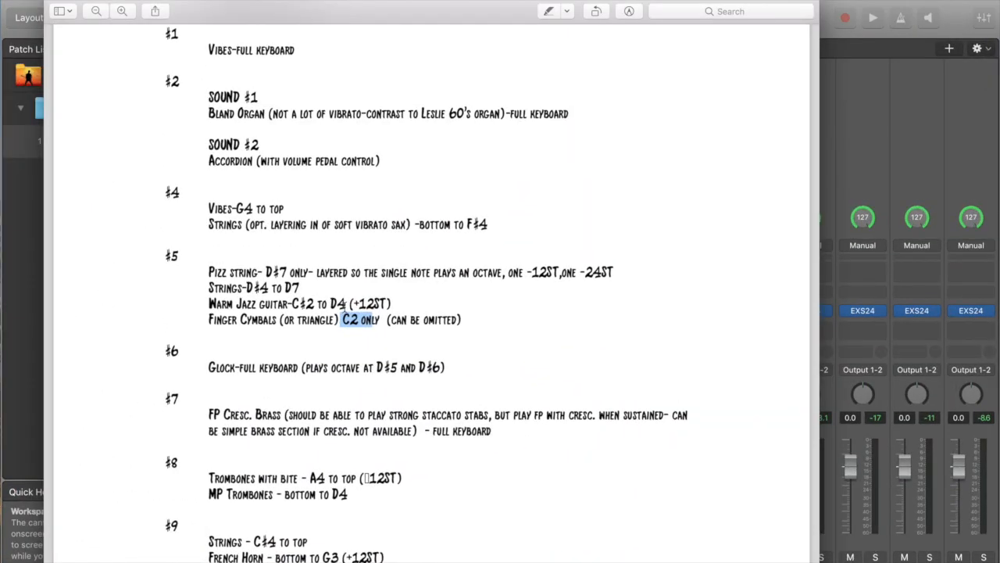
left_click(882, 2)
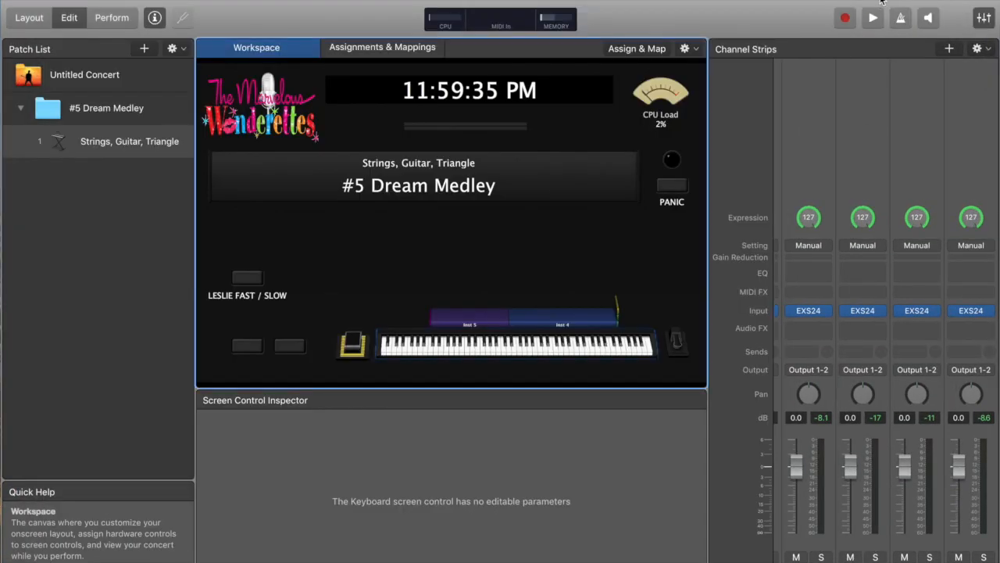
left_click_drag(536, 351, 589, 353)
left_click(621, 344)
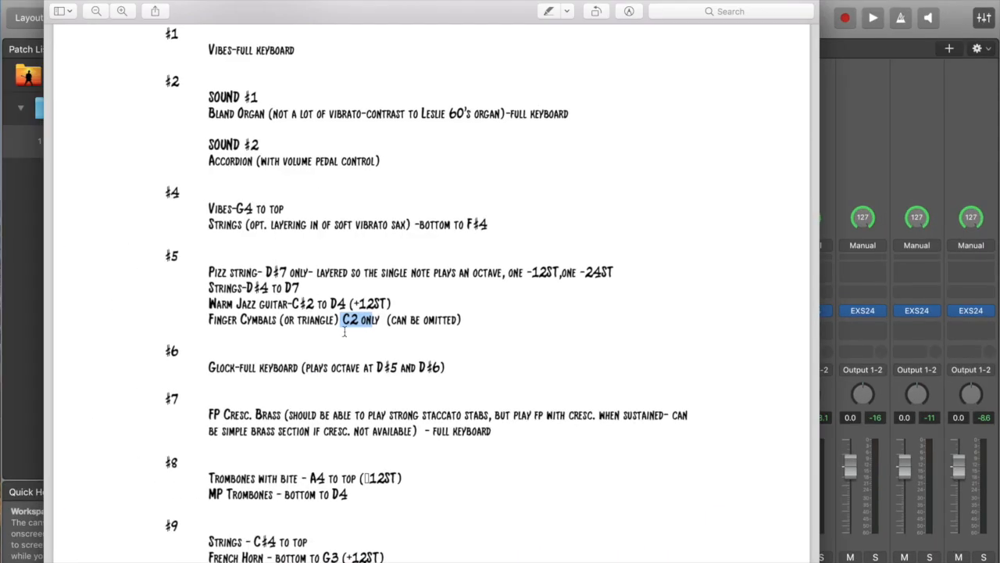
Scroll through the #5 Dream Medley synthesizer score pages to review the sound cues
scroll(783, 114, "down", 5)
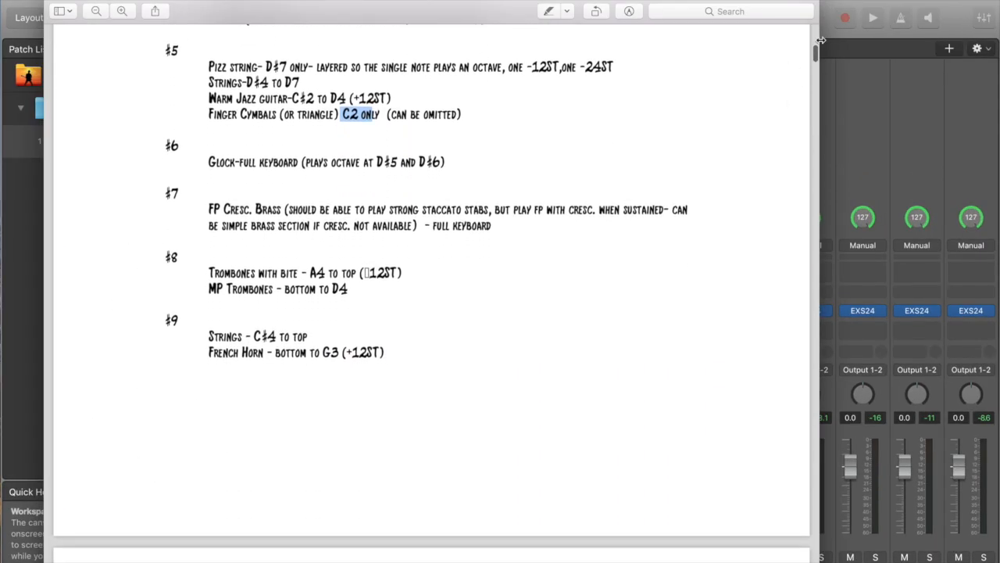
left_click_drag(815, 56, 820, 142)
scroll(655, 199, "up", 20)
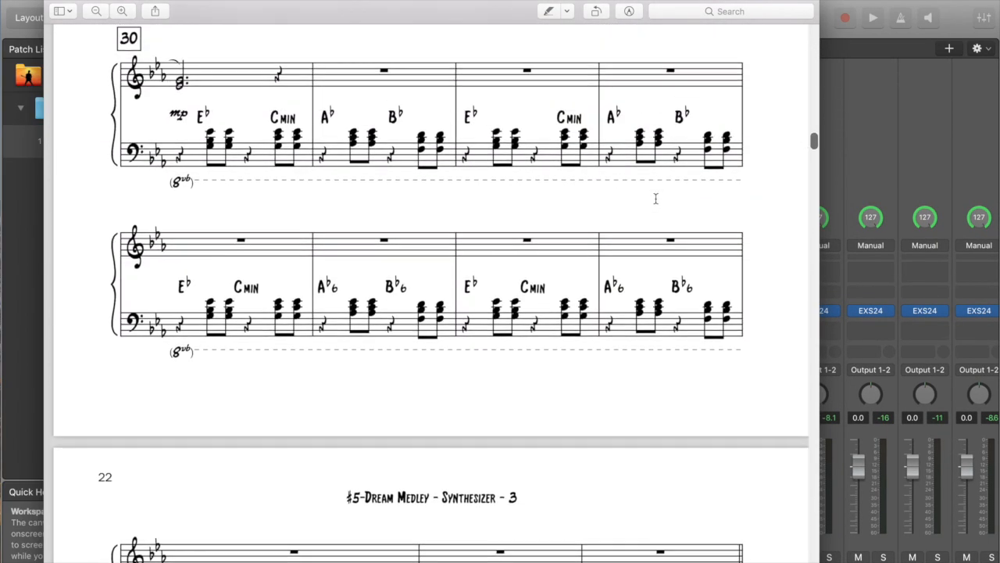
scroll(656, 199, "down", 8)
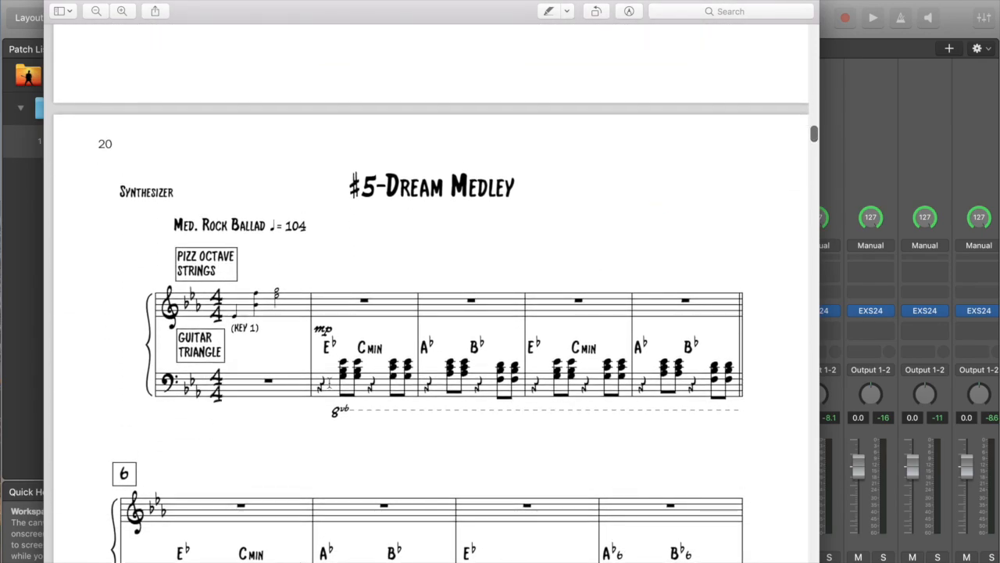
scroll(399, 445, "down", 2)
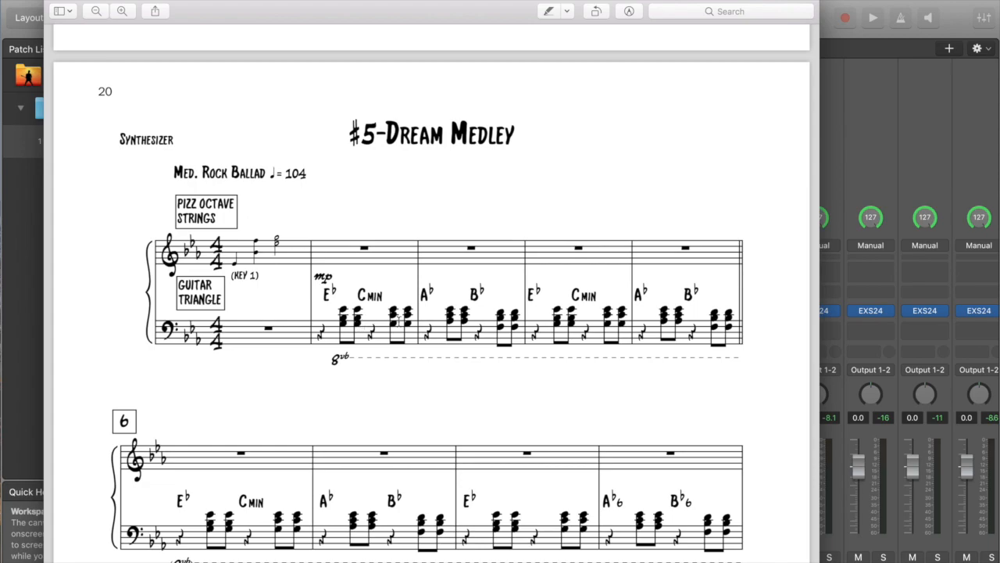
scroll(397, 321, "down", 5)
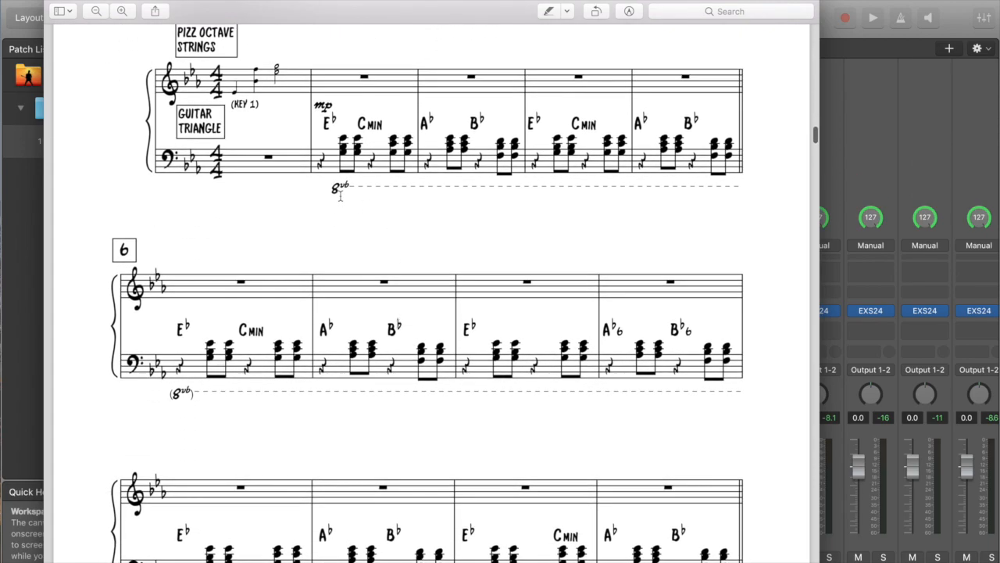
scroll(341, 196, "down", 15)
scroll(341, 195, "down", 7)
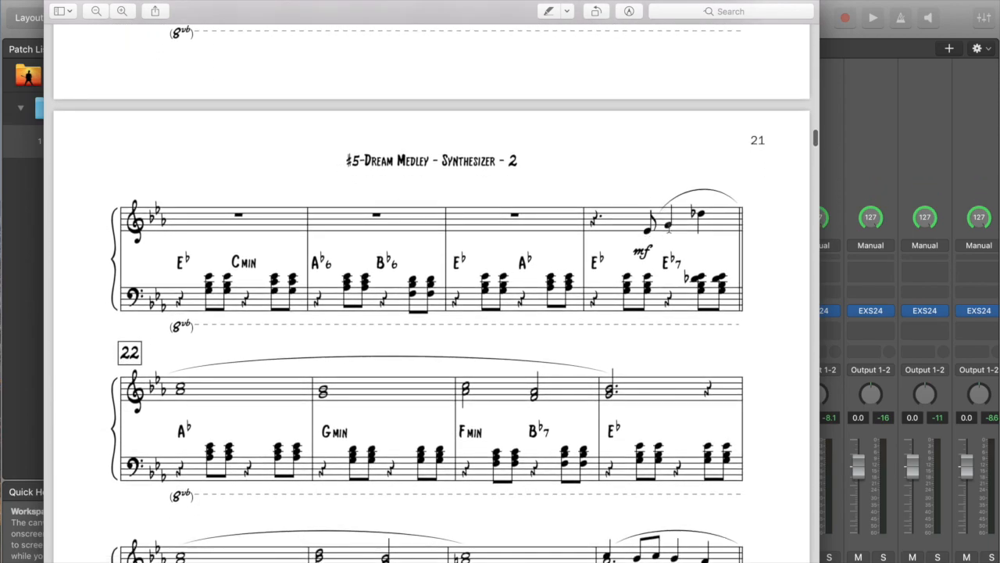
scroll(436, 281, "down", 2)
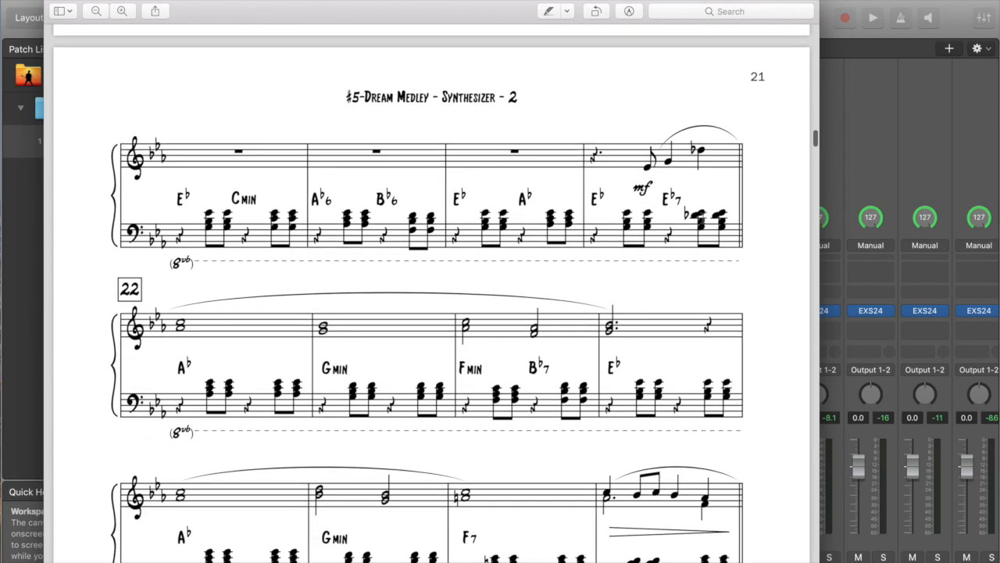
scroll(447, 394, "down", 5)
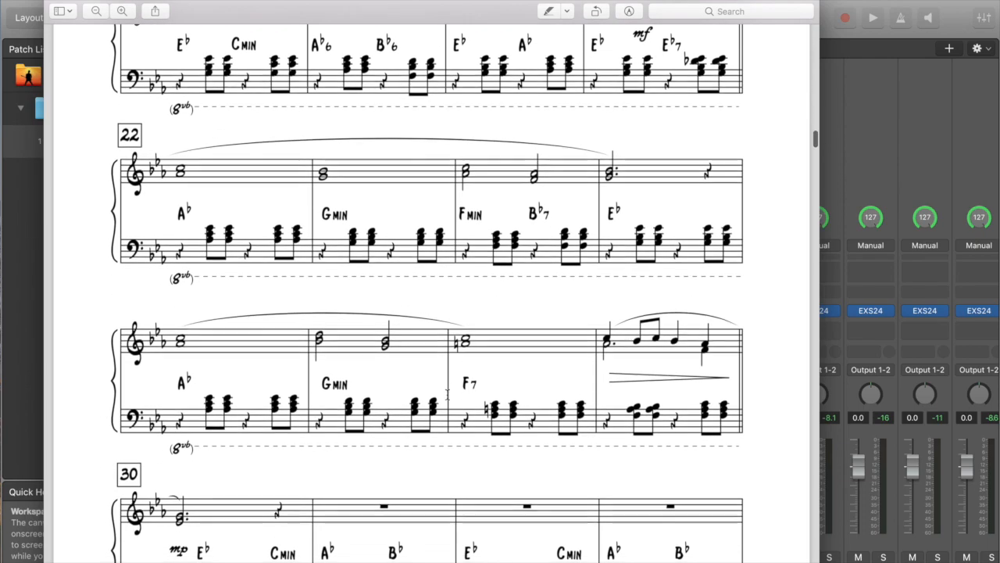
scroll(447, 394, "down", 4)
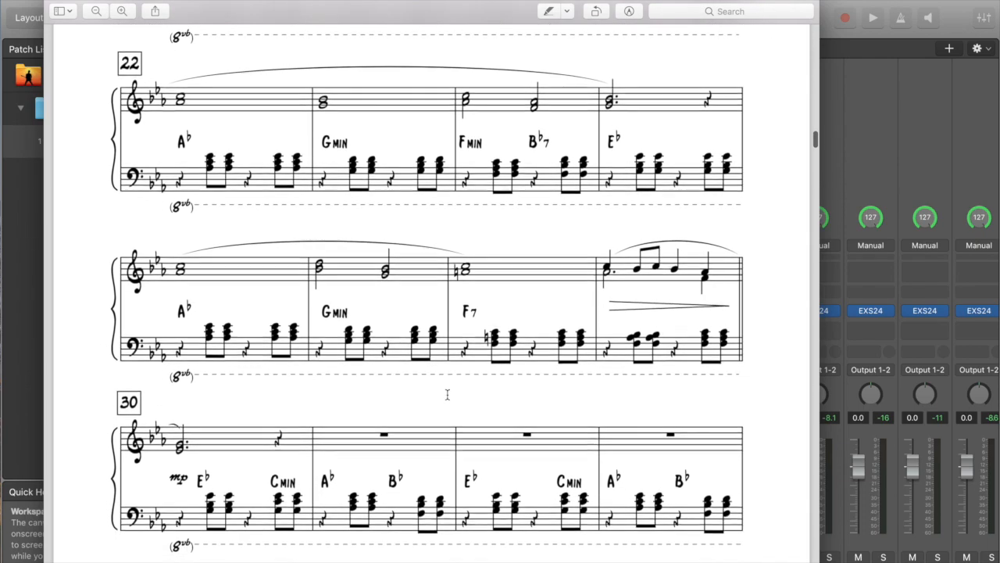
Read through the remaining Dream Medley synthesizer pages down to the song's final bars
scroll(448, 394, "down", 15)
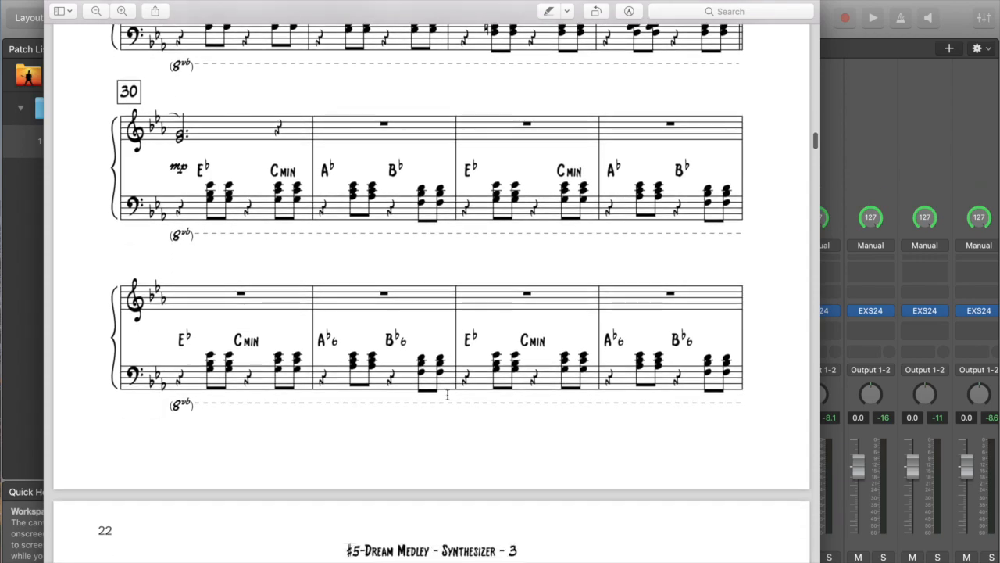
scroll(448, 393, "down", 8)
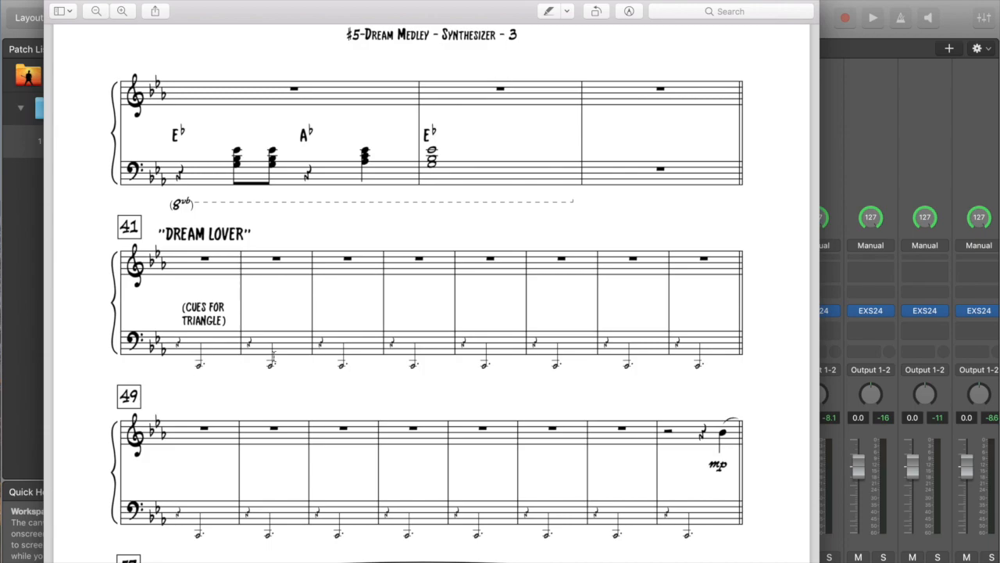
scroll(477, 373, "down", 8)
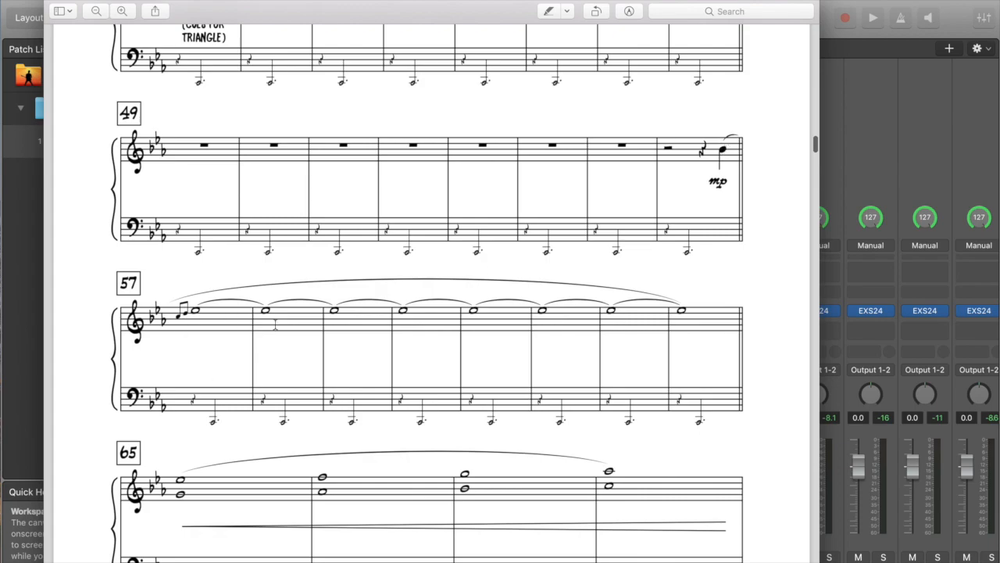
scroll(282, 352, "down", 3)
scroll(281, 444, "down", 10)
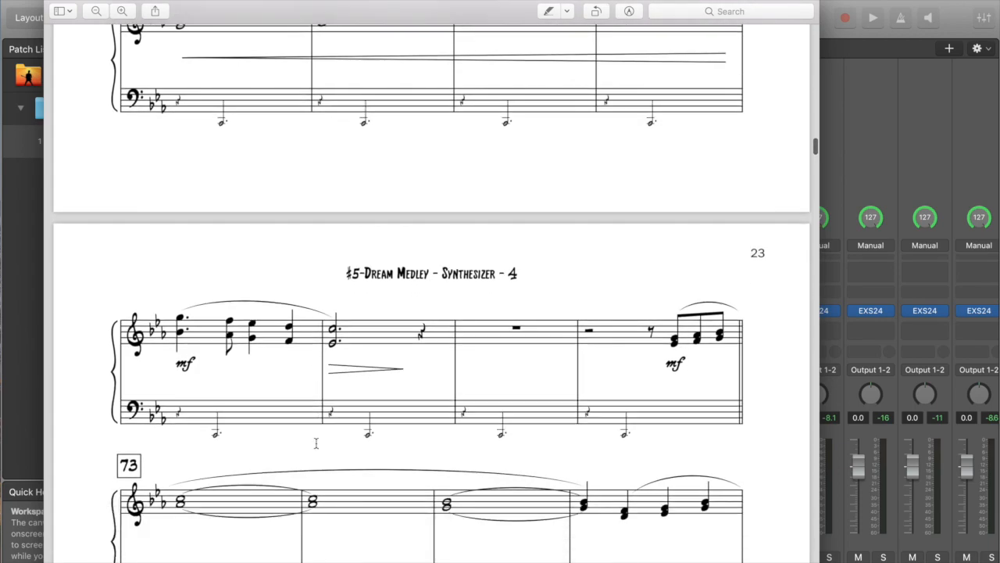
scroll(316, 438, "down", 4)
scroll(324, 304, "down", 6)
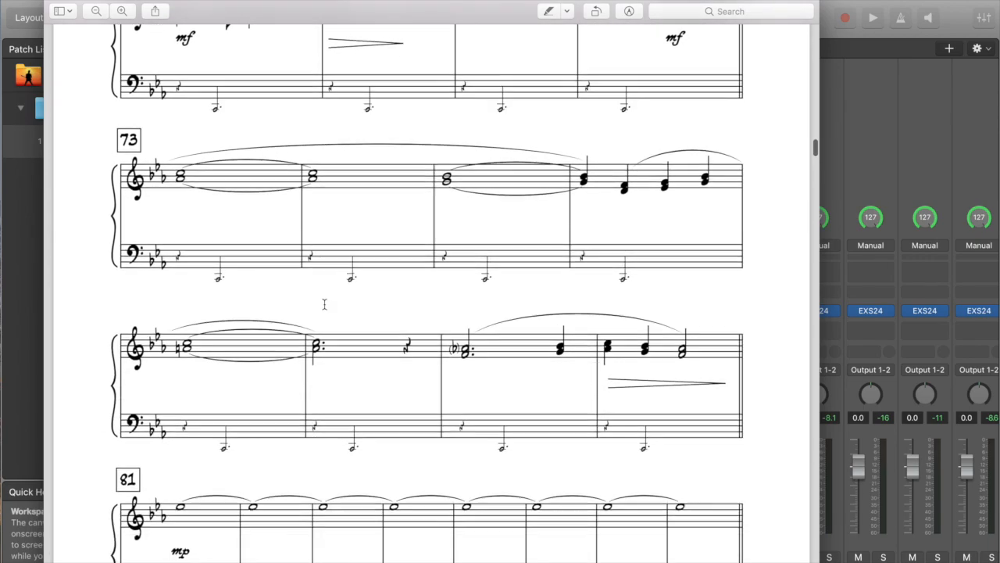
scroll(324, 303, "down", 12)
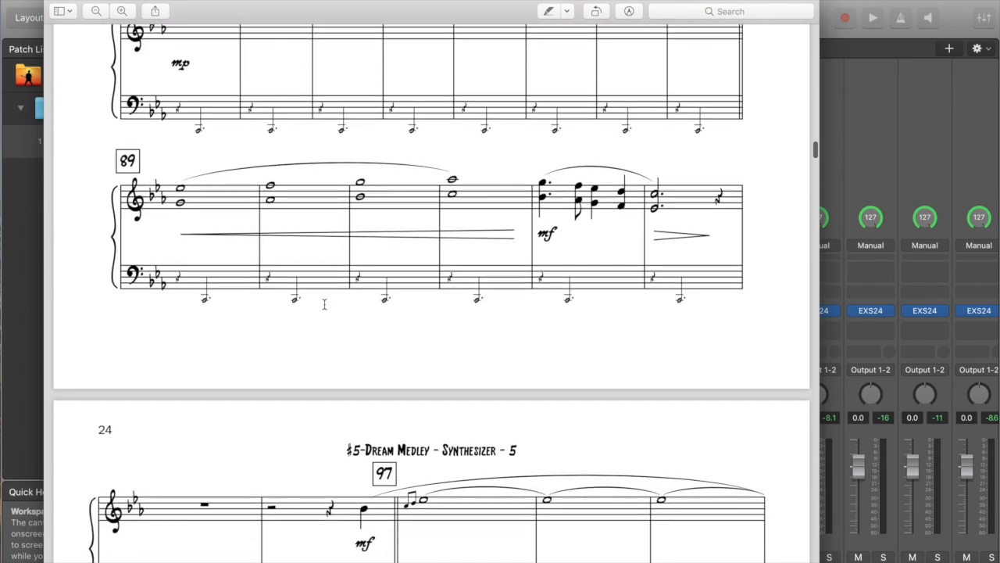
scroll(324, 304, "down", 13)
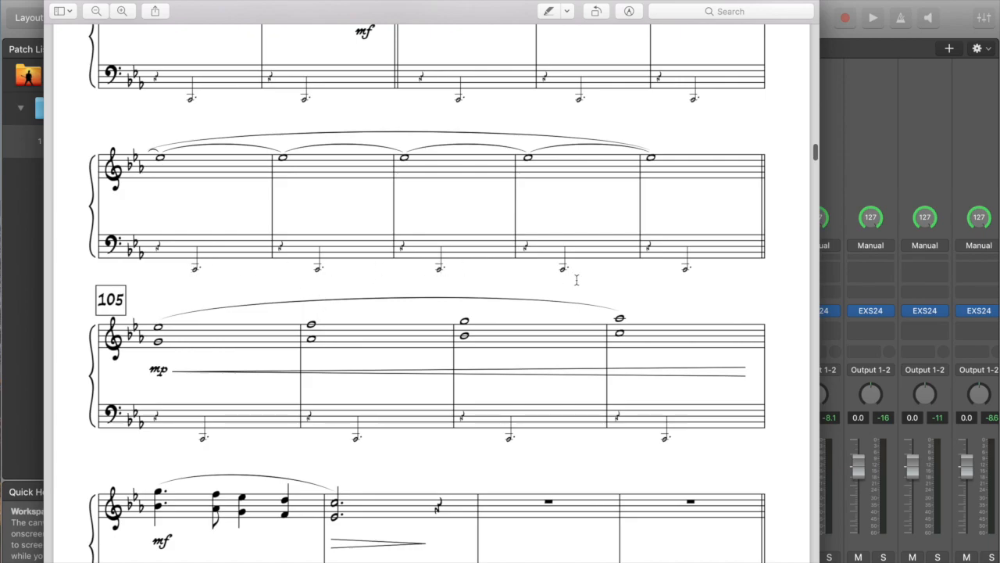
scroll(366, 421, "down", 7)
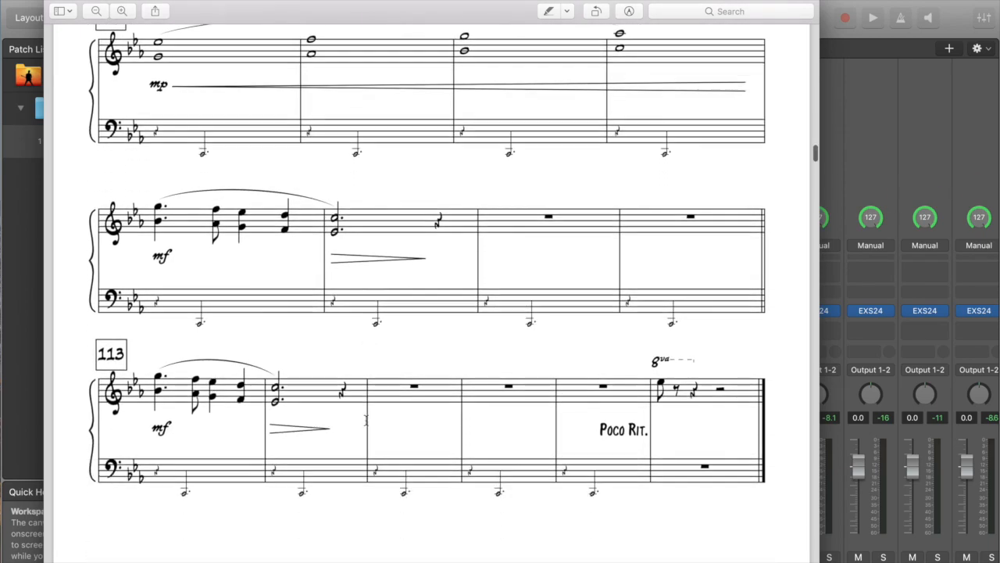
scroll(365, 421, "down", 4)
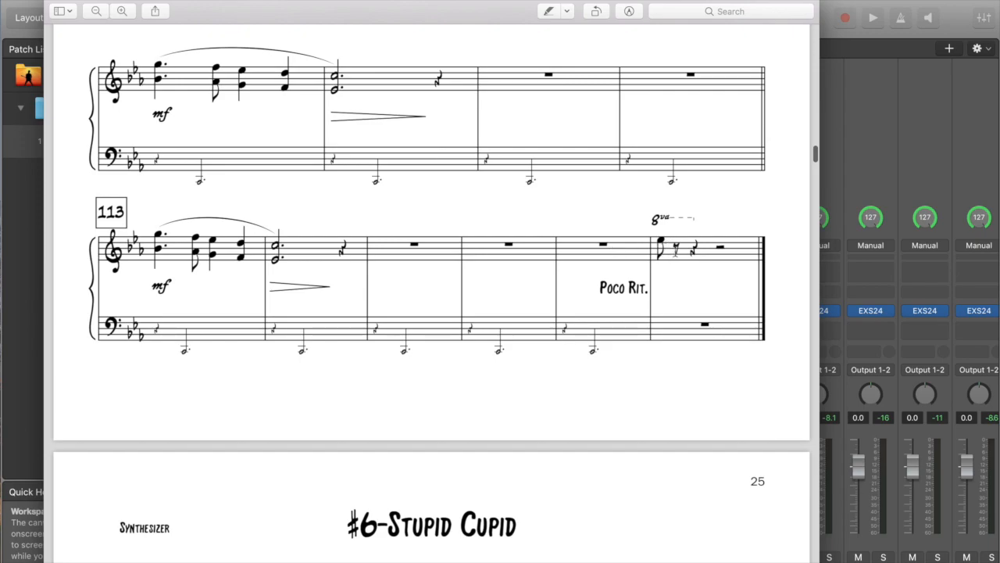
Return to the MainStage concert, switch to Perform mode to play across the keyboard's Inst 5 and Inst 4 zones, then leave it
key("ctrl+Up")
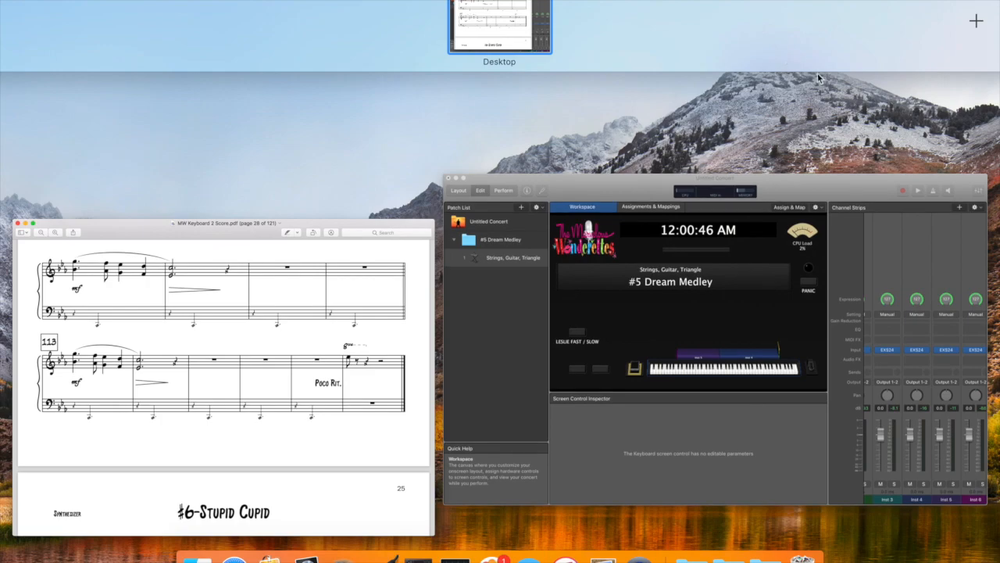
left_click(806, 186)
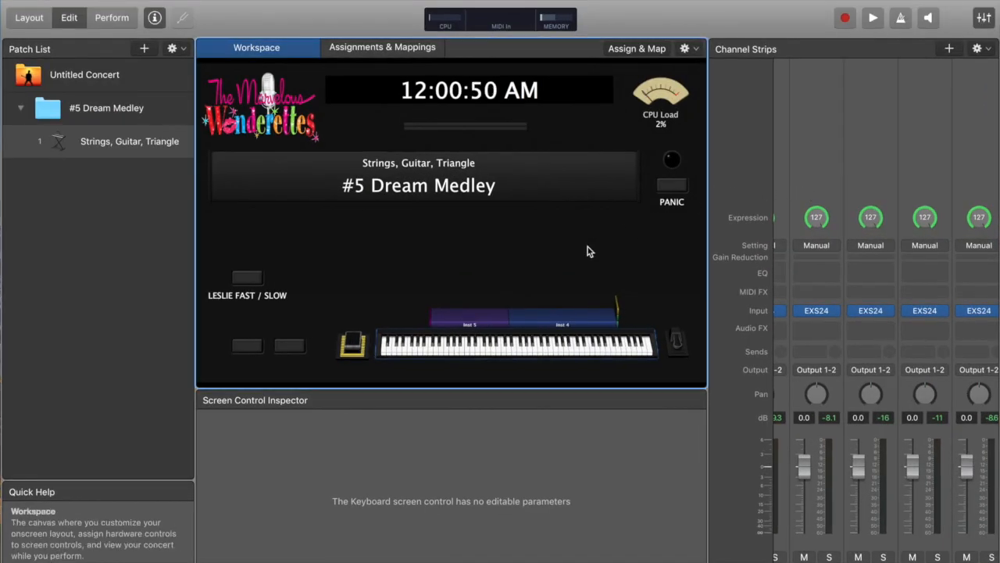
left_click(112, 18)
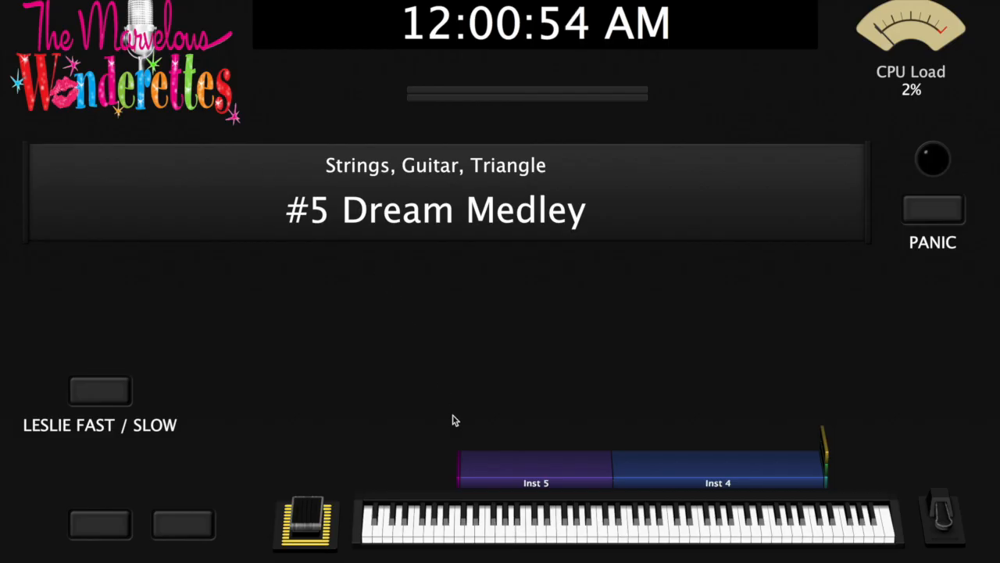
left_click(471, 528)
left_click_drag(471, 527, 810, 543)
left_click(828, 522)
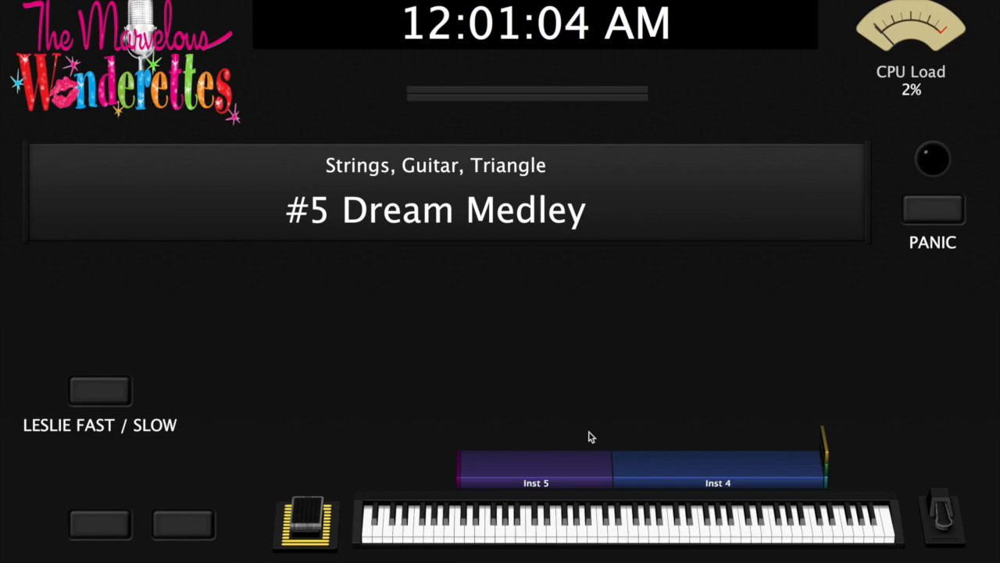
key("Escape")
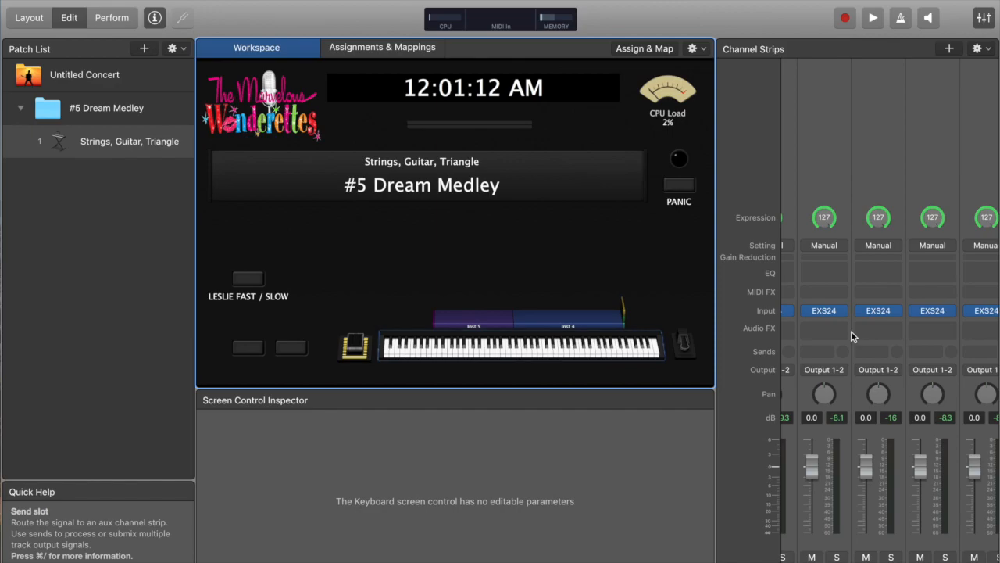
scroll(851, 330, "left", 3)
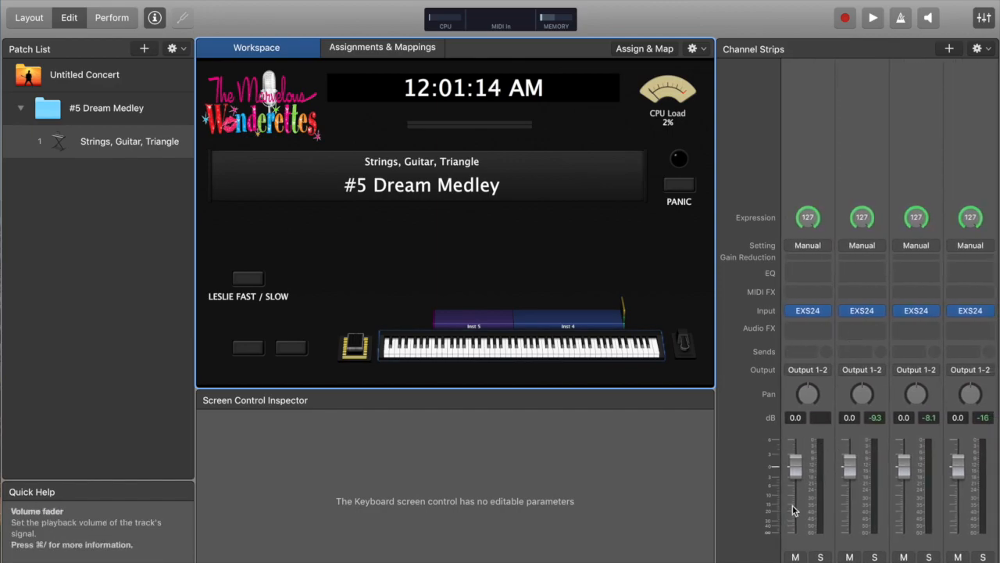
scroll(803, 506, "right", 3)
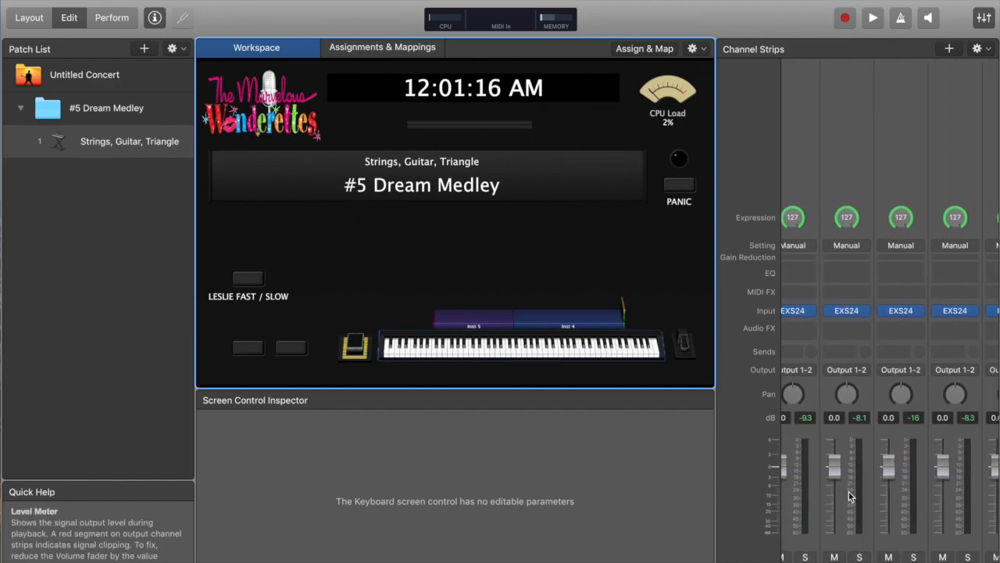
scroll(848, 492, "left", 2)
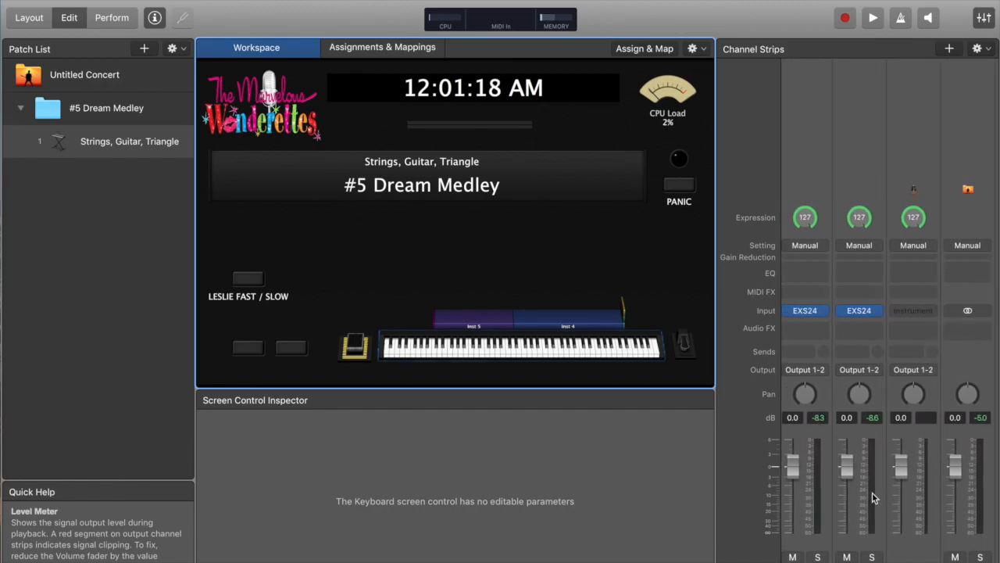
scroll(872, 493, "left", 3)
scroll(849, 476, "left", 2)
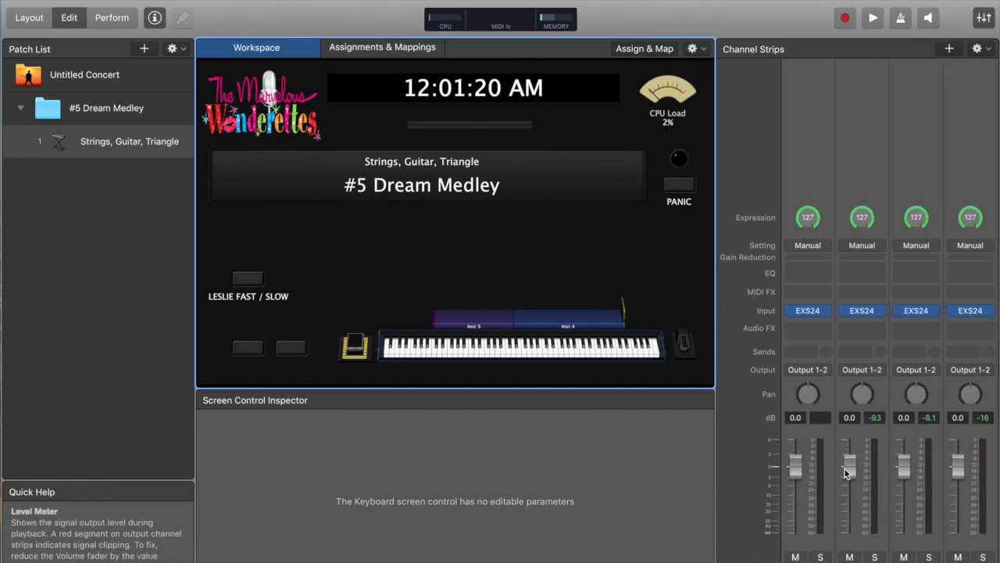